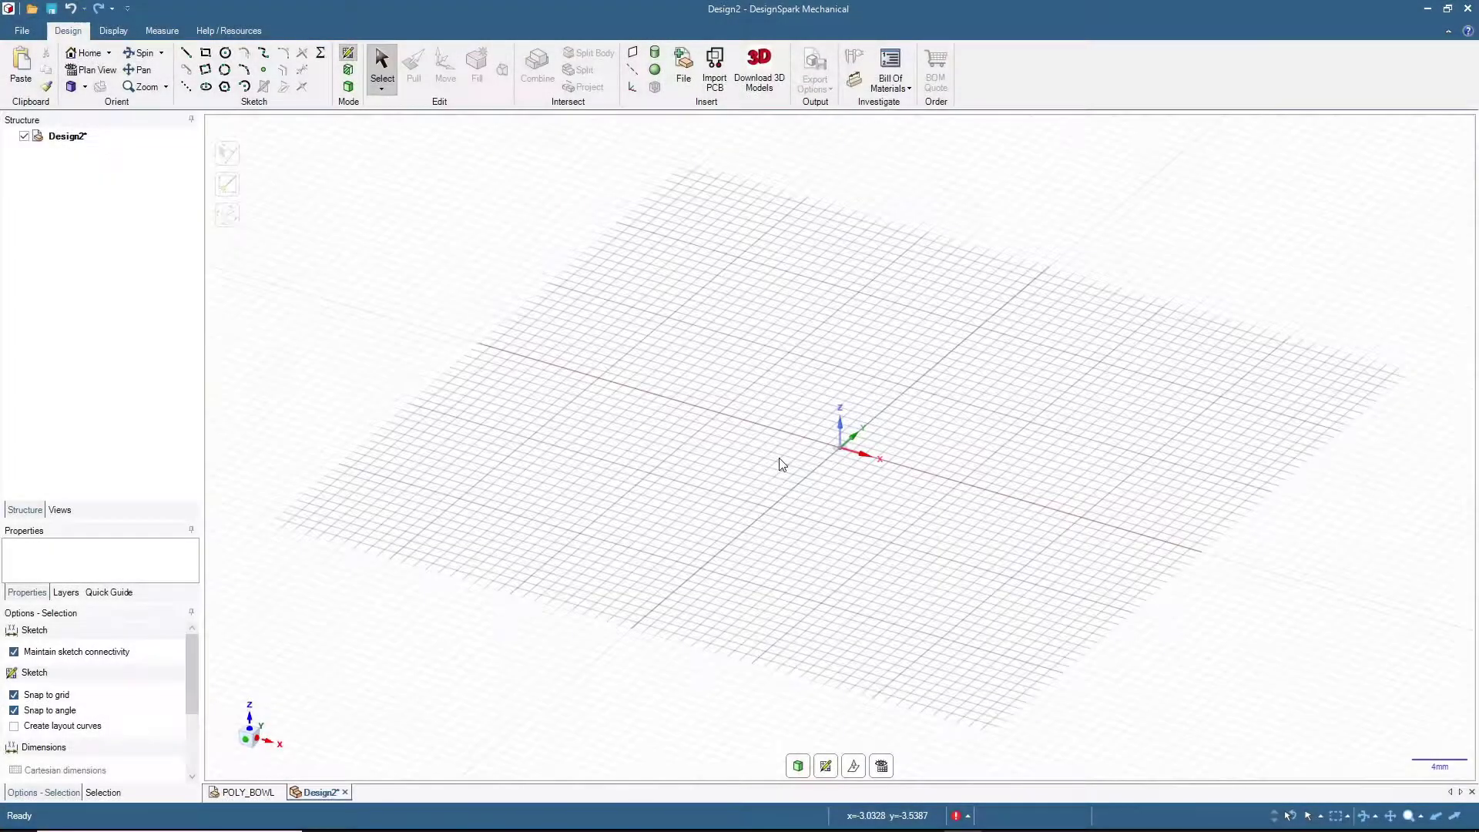
Sketch a 40 mm diameter hexagon centred on the origin with the Polygon tool.
left_click(226, 89)
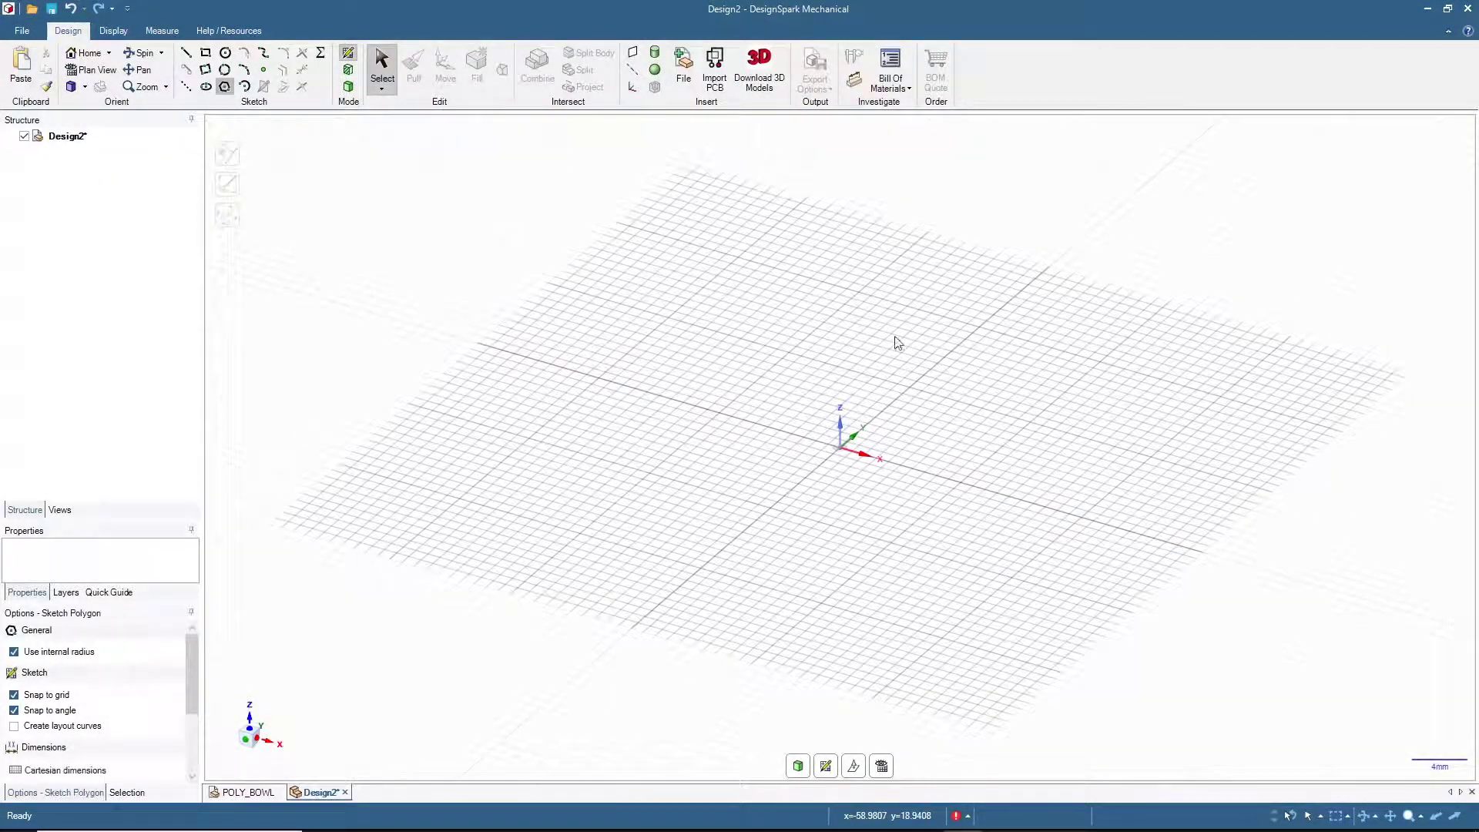
left_click(843, 451)
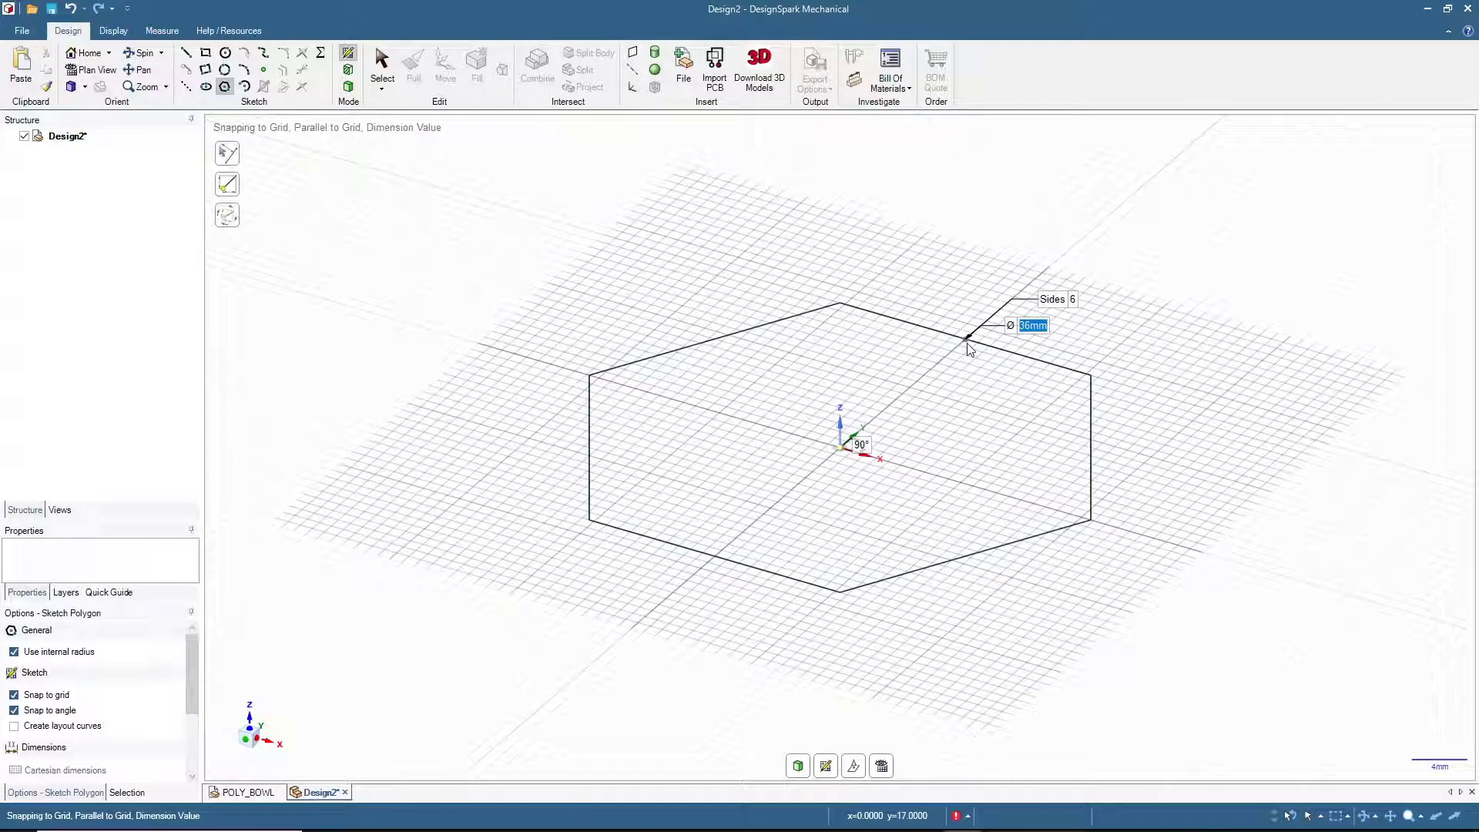
type("40")
key("Return")
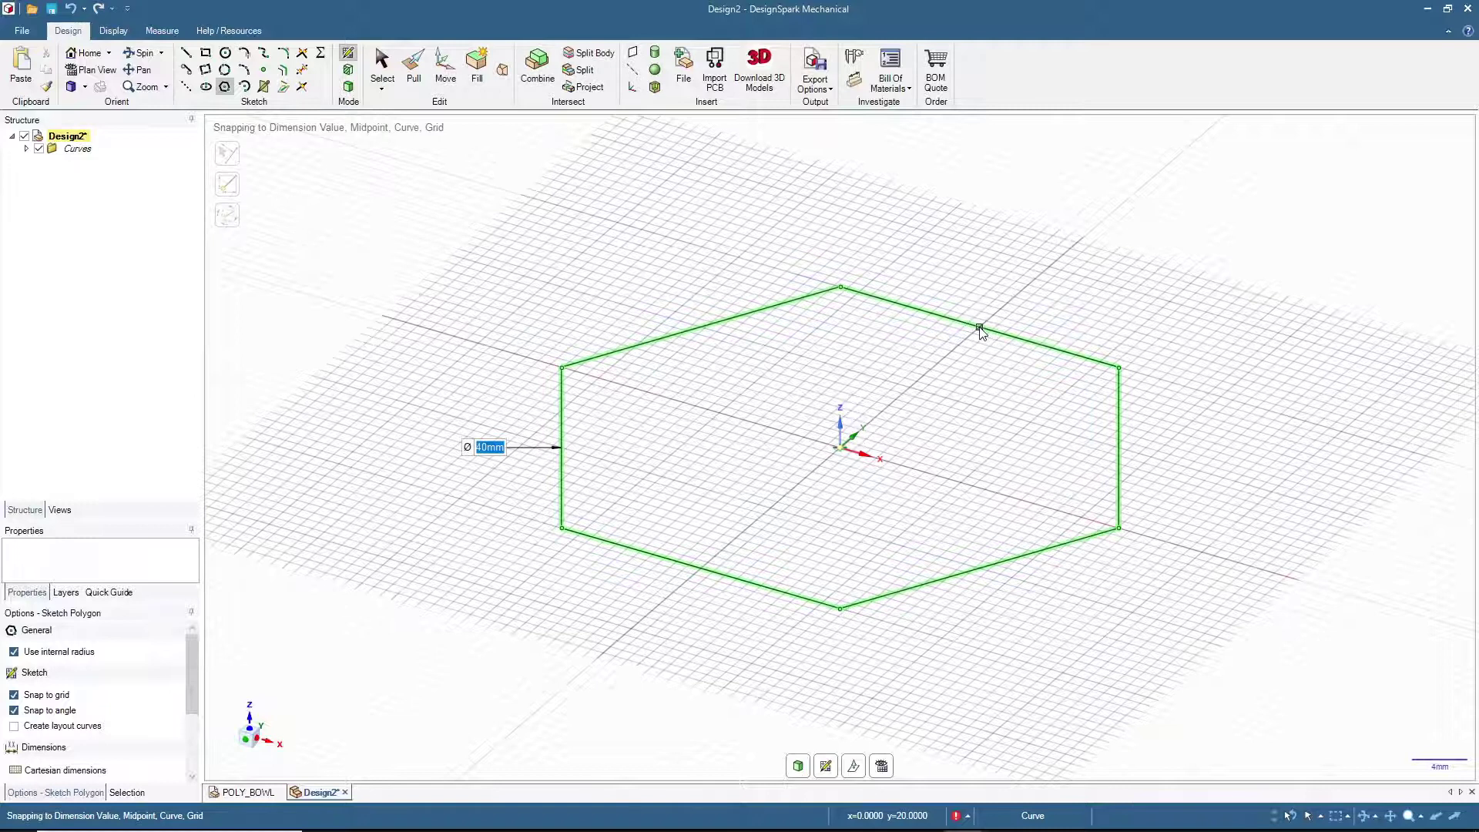
Turn the hexagon sketch into a surface and select its face.
left_click(349, 89)
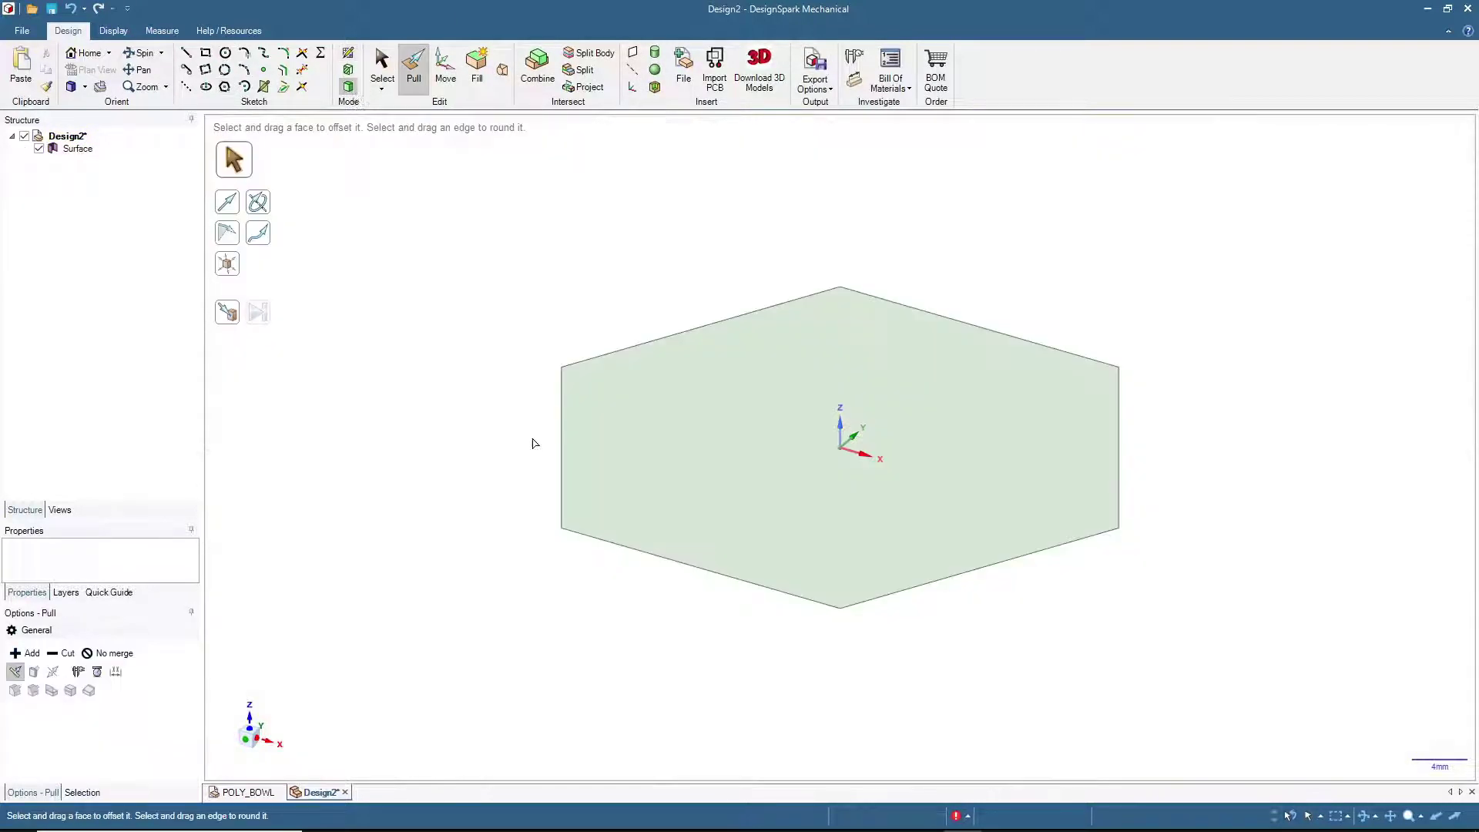
left_click(381, 64)
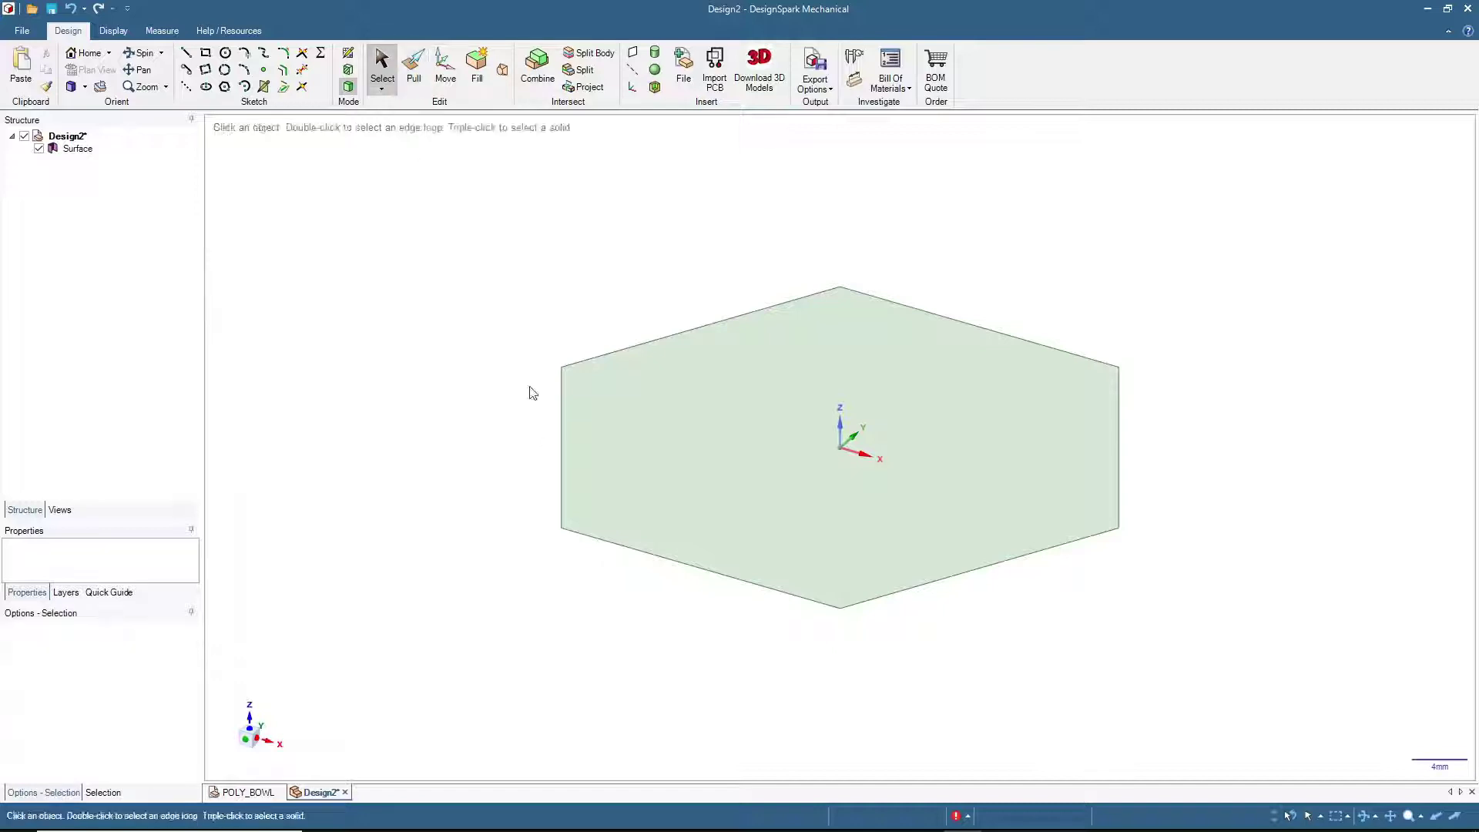
left_click(648, 508)
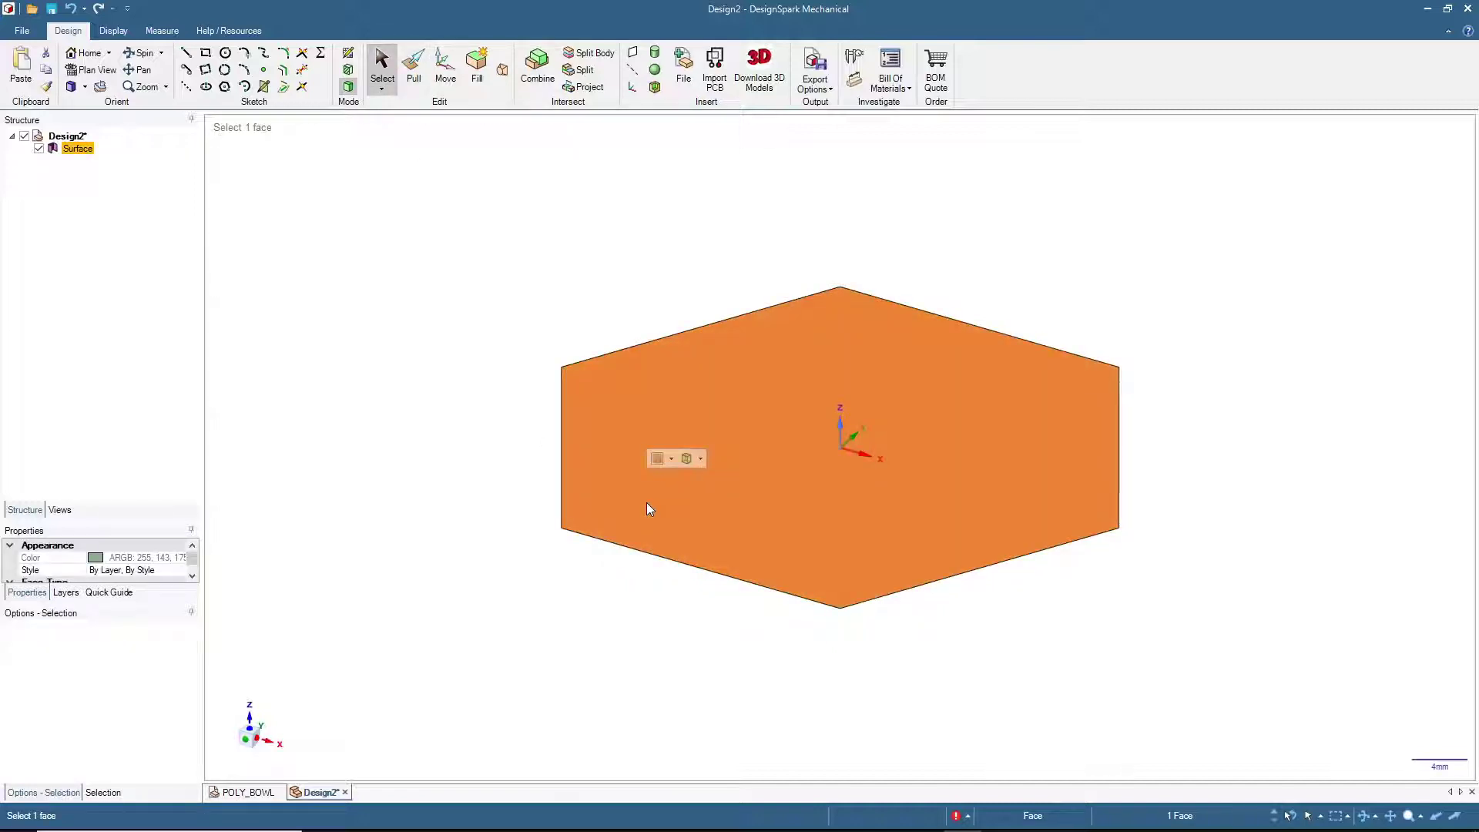
Copy and paste the hexagon surface, then raise the copy 20 mm with Move.
key("ctrl")
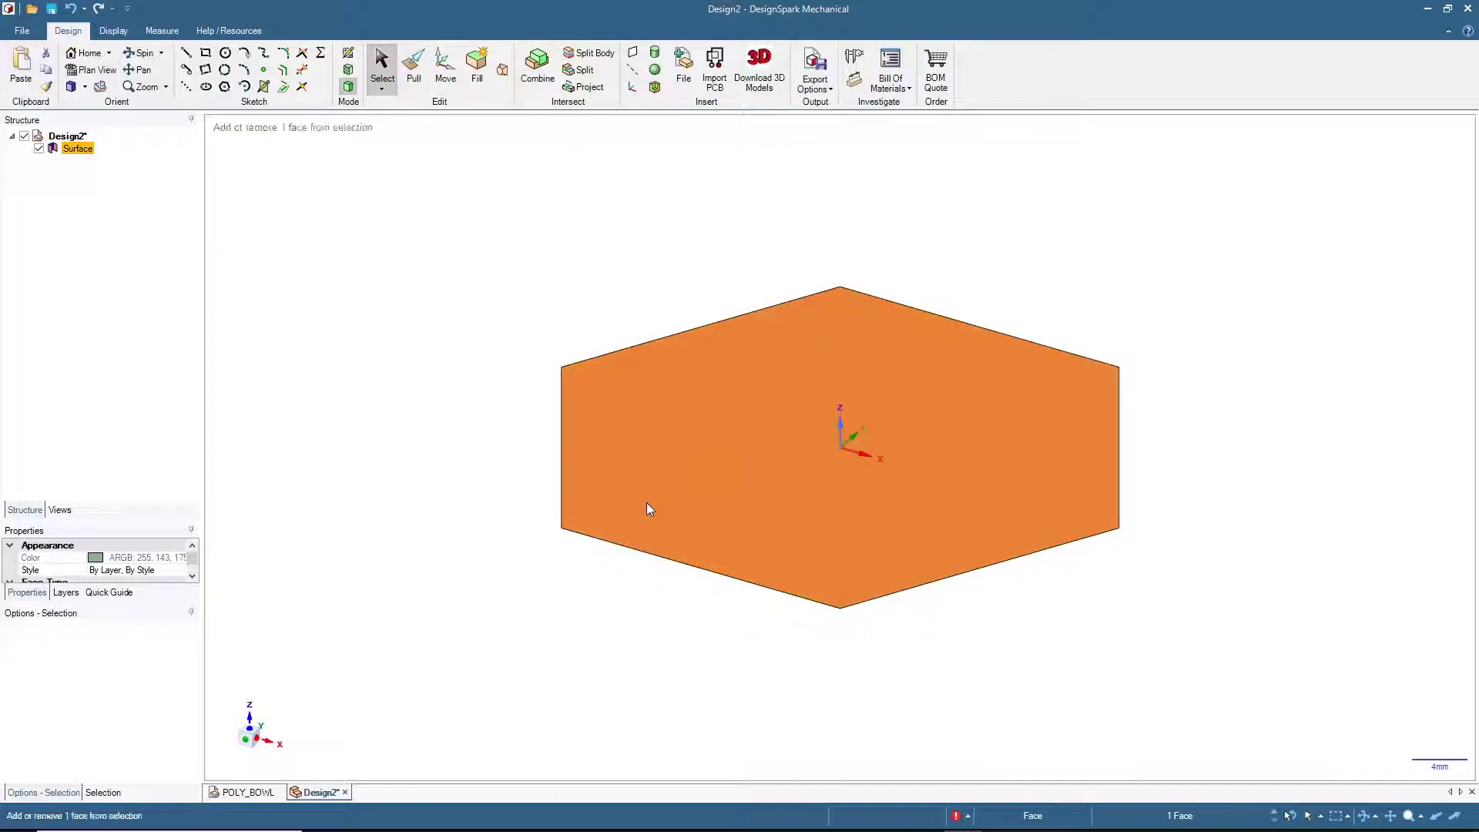
key("ctrl+v")
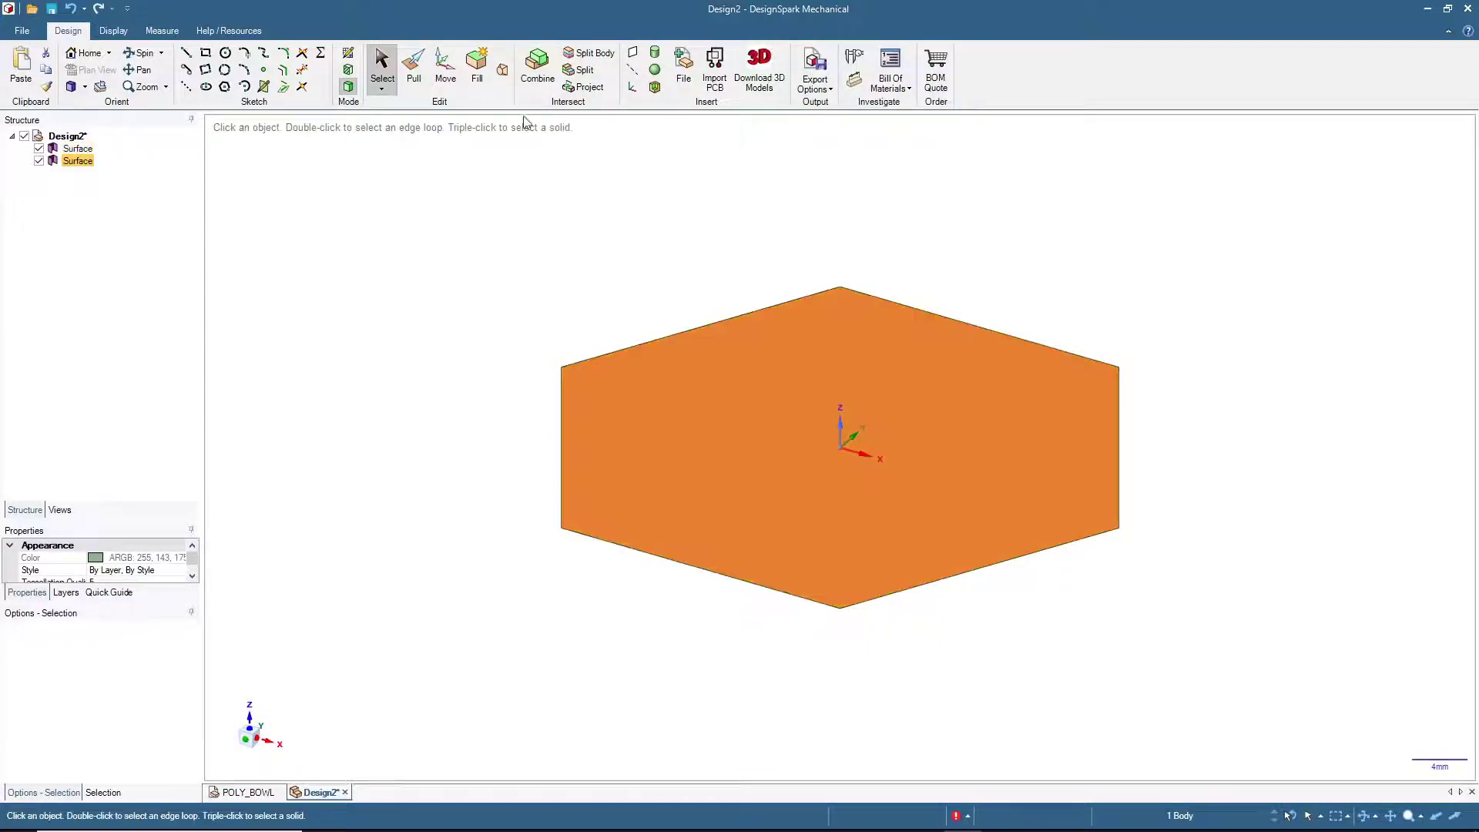
left_click(445, 70)
left_click_drag(841, 393, 843, 329)
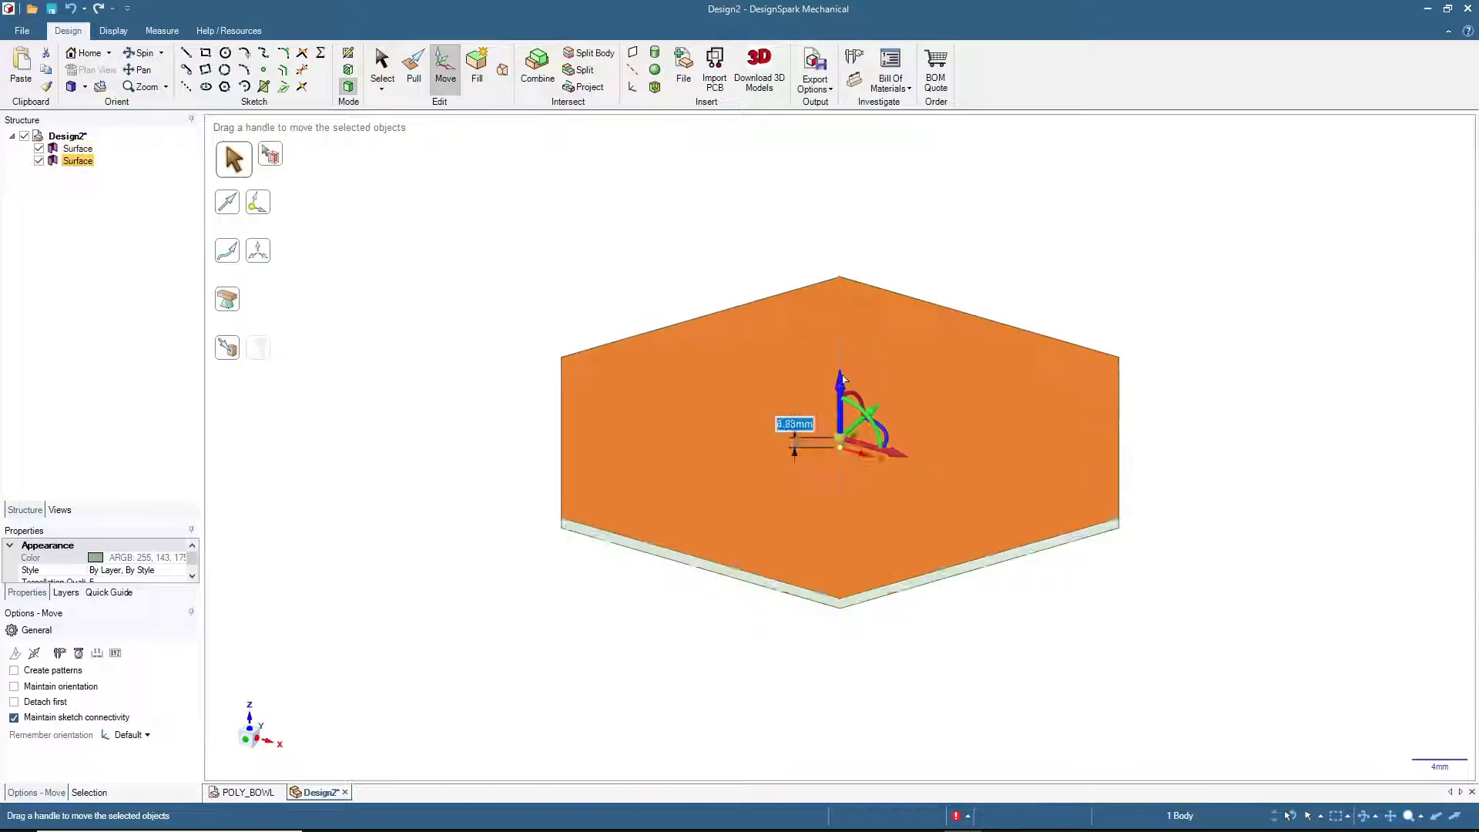
type("20")
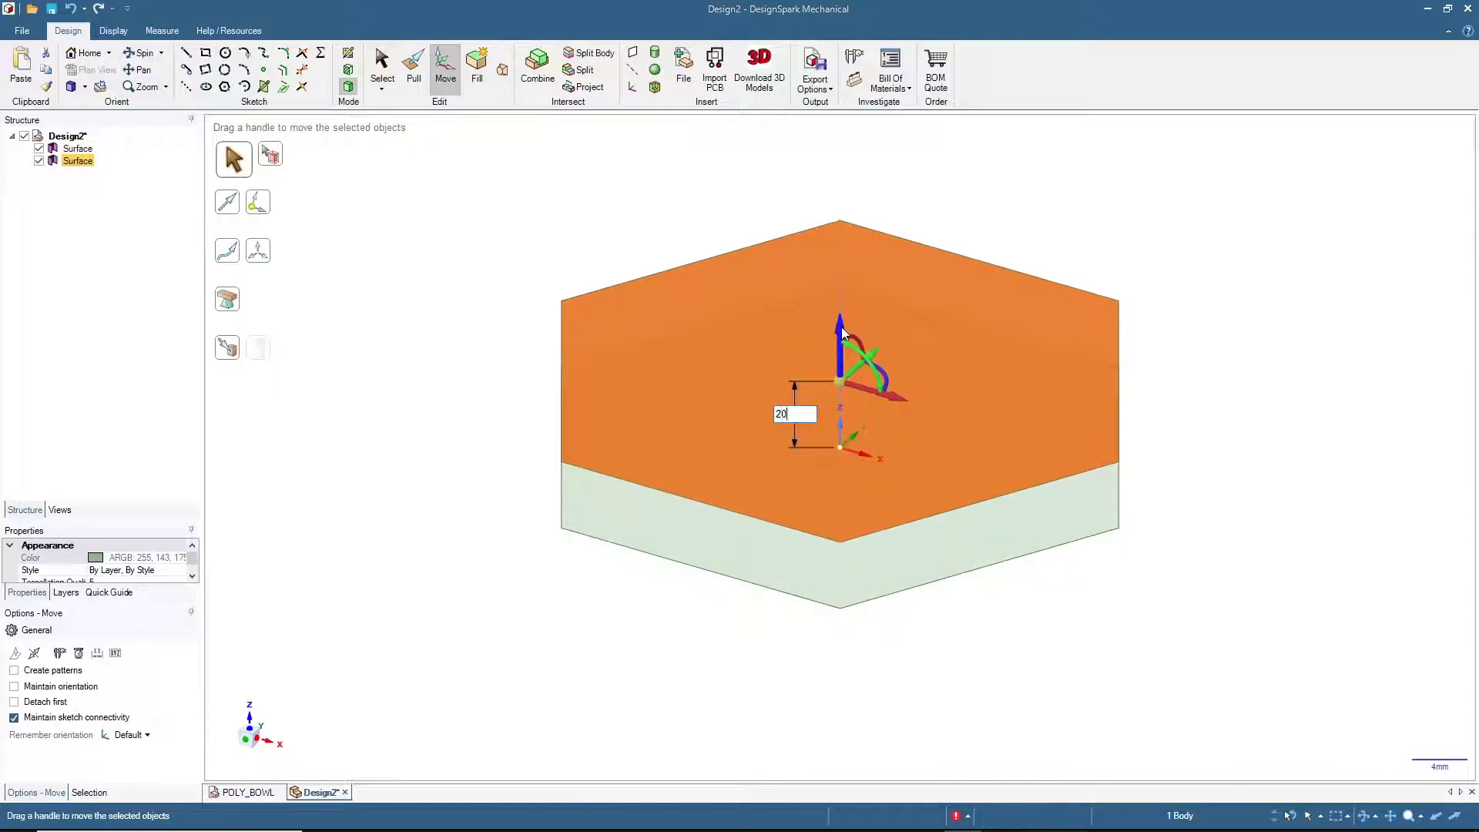
key("Return")
left_click(512, 482)
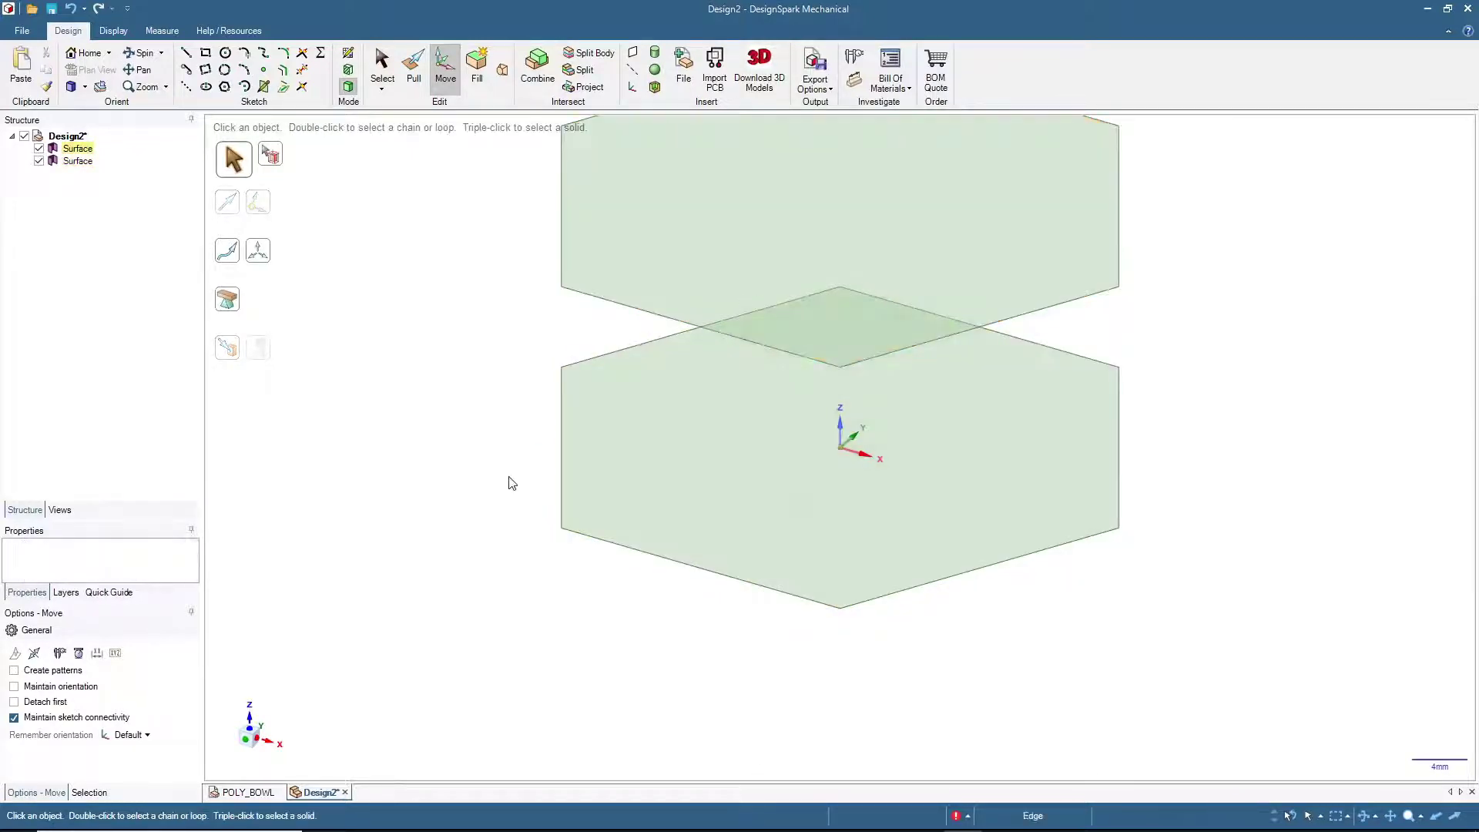
Select all six edges of the upper hexagon surface.
mouse_move(511, 481)
middle_mouse_down()
mouse_move(401, 403)
mouse_move(472, 410)
middle_mouse_up()
left_click(87, 53)
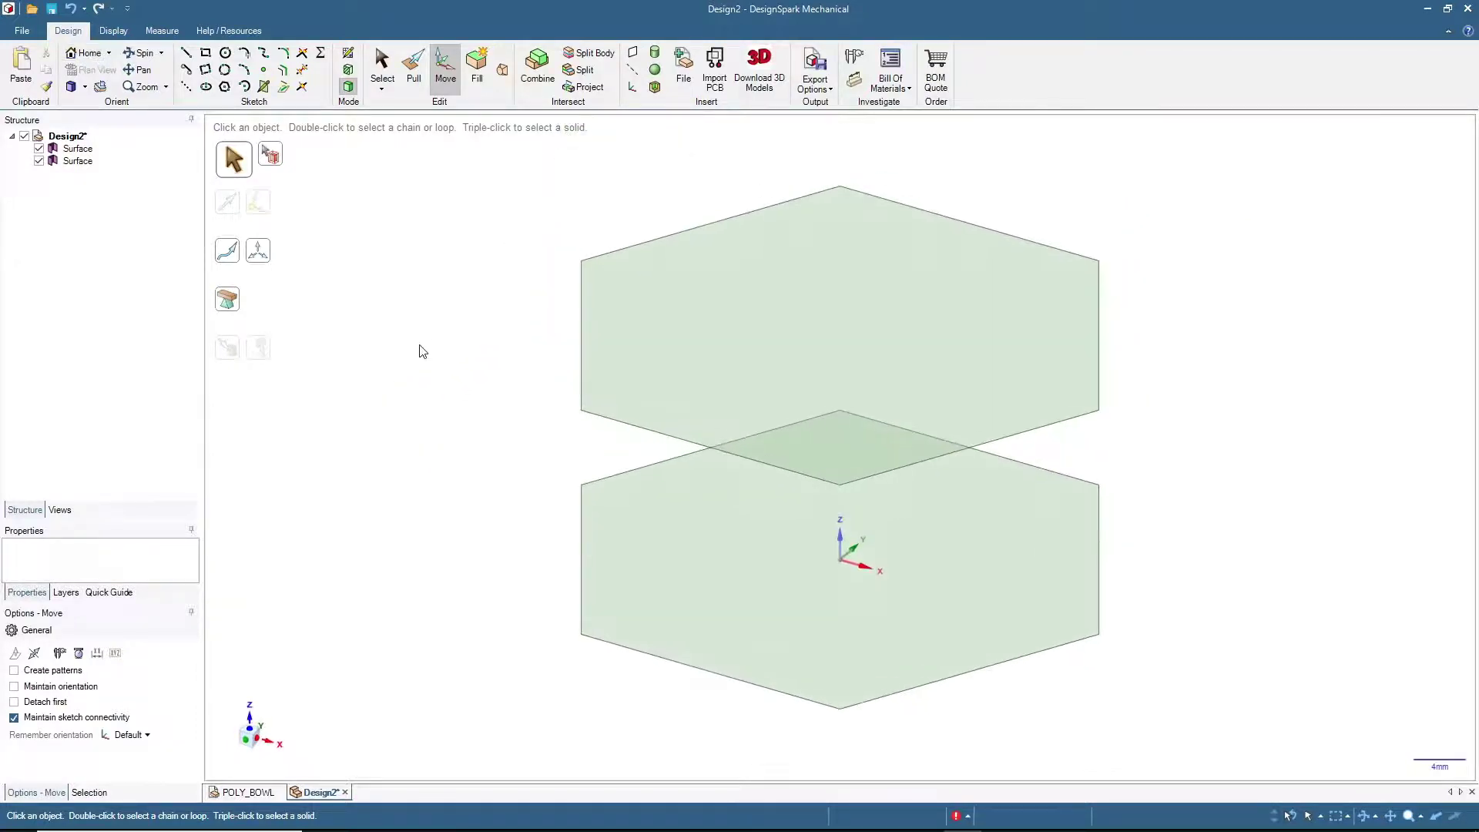
middle_click_drag(457, 359, 479, 343)
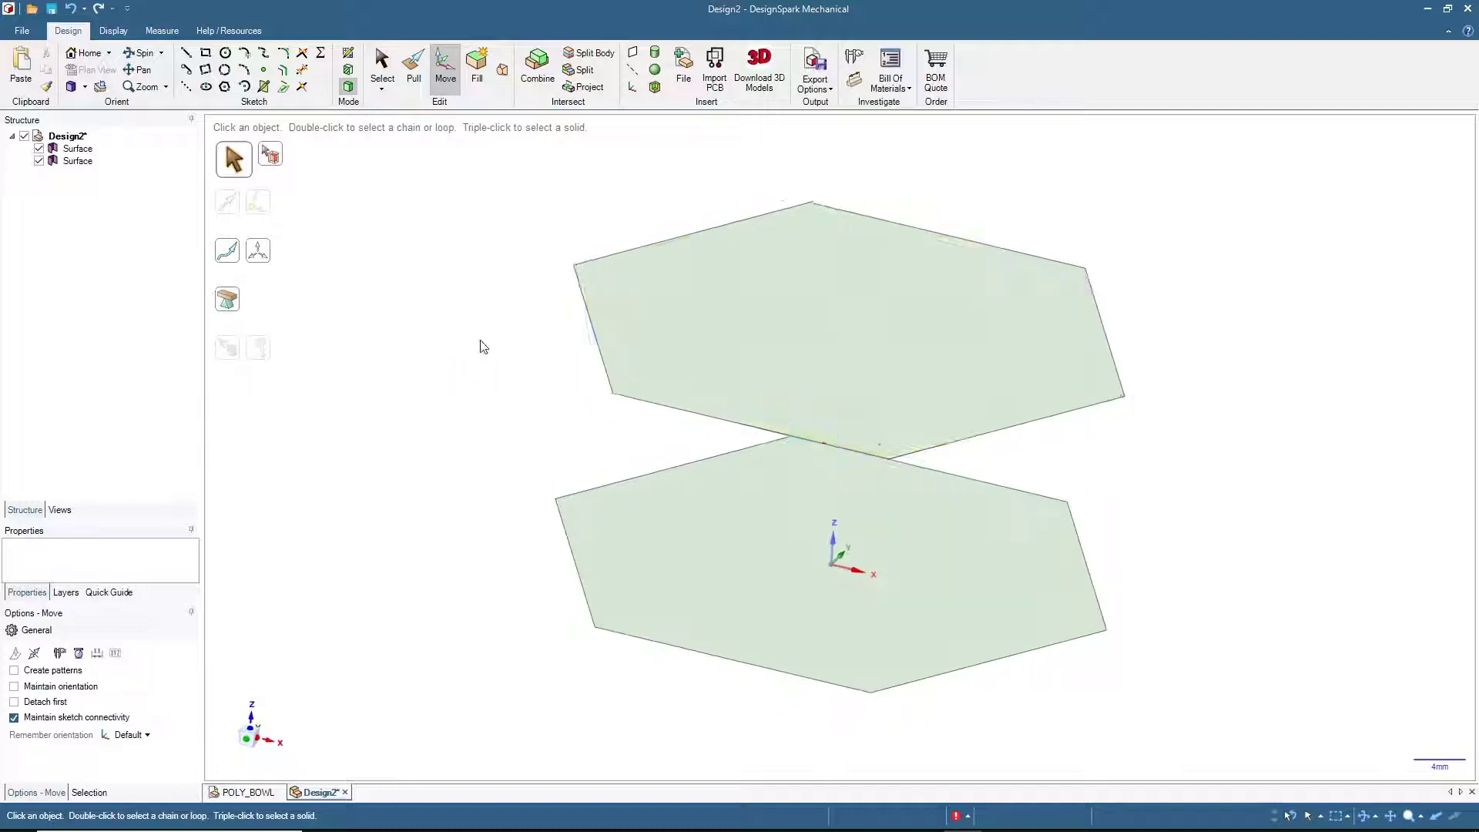
left_click(748, 323)
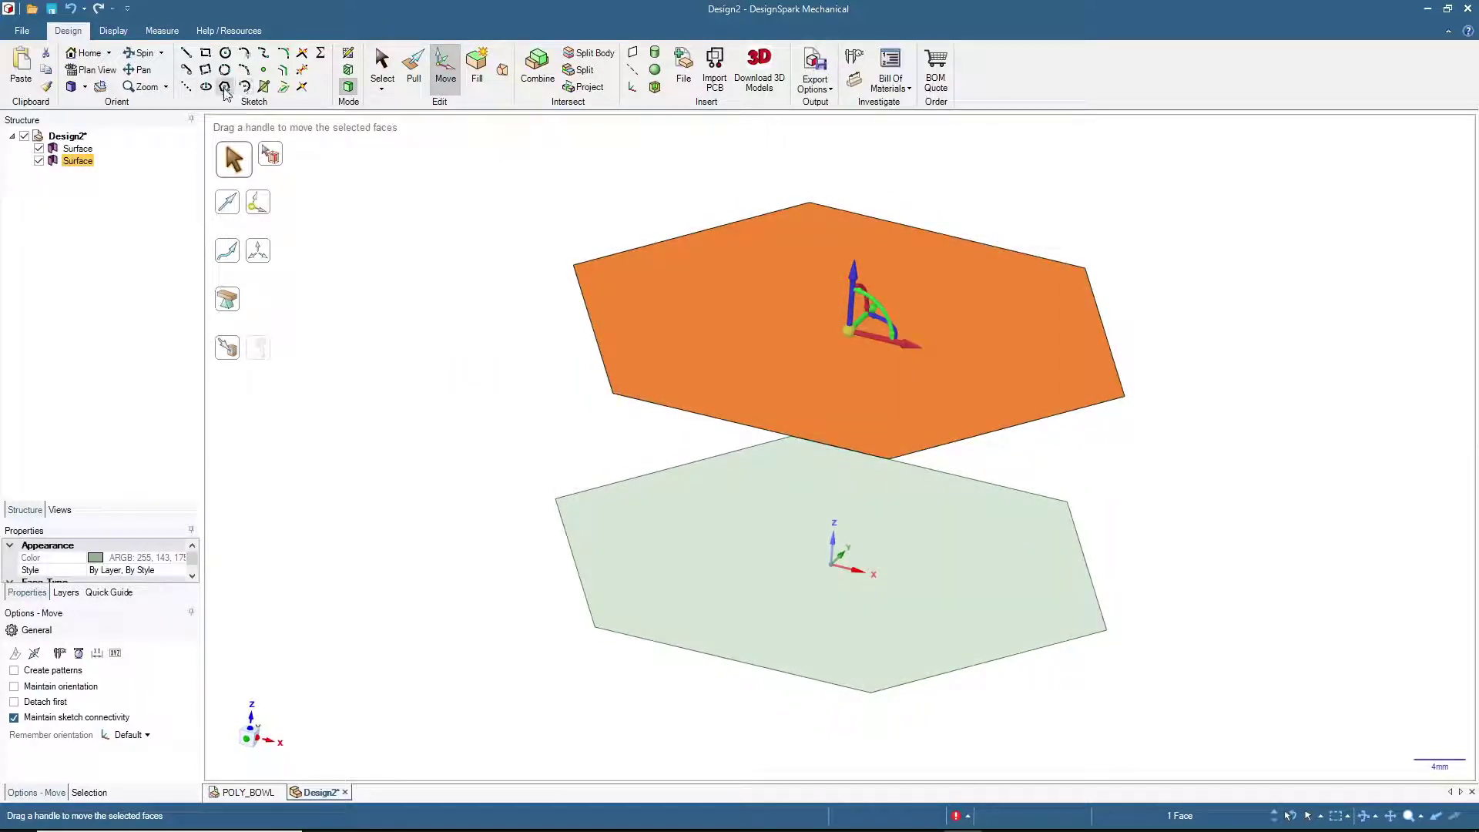
double_click(654, 410)
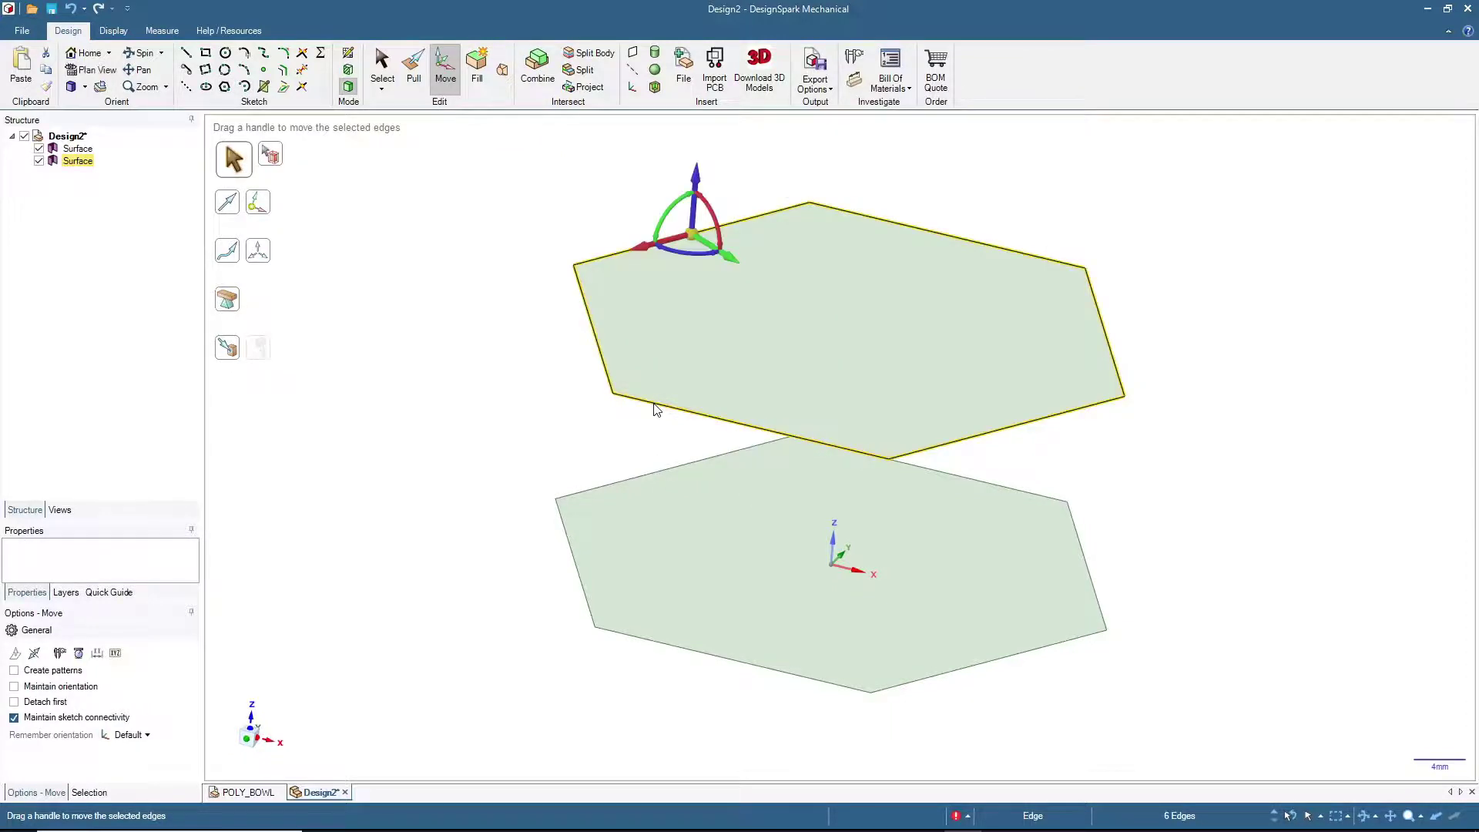
Pull the upper hexagon's edges outward by 10 mm.
left_click(415, 76)
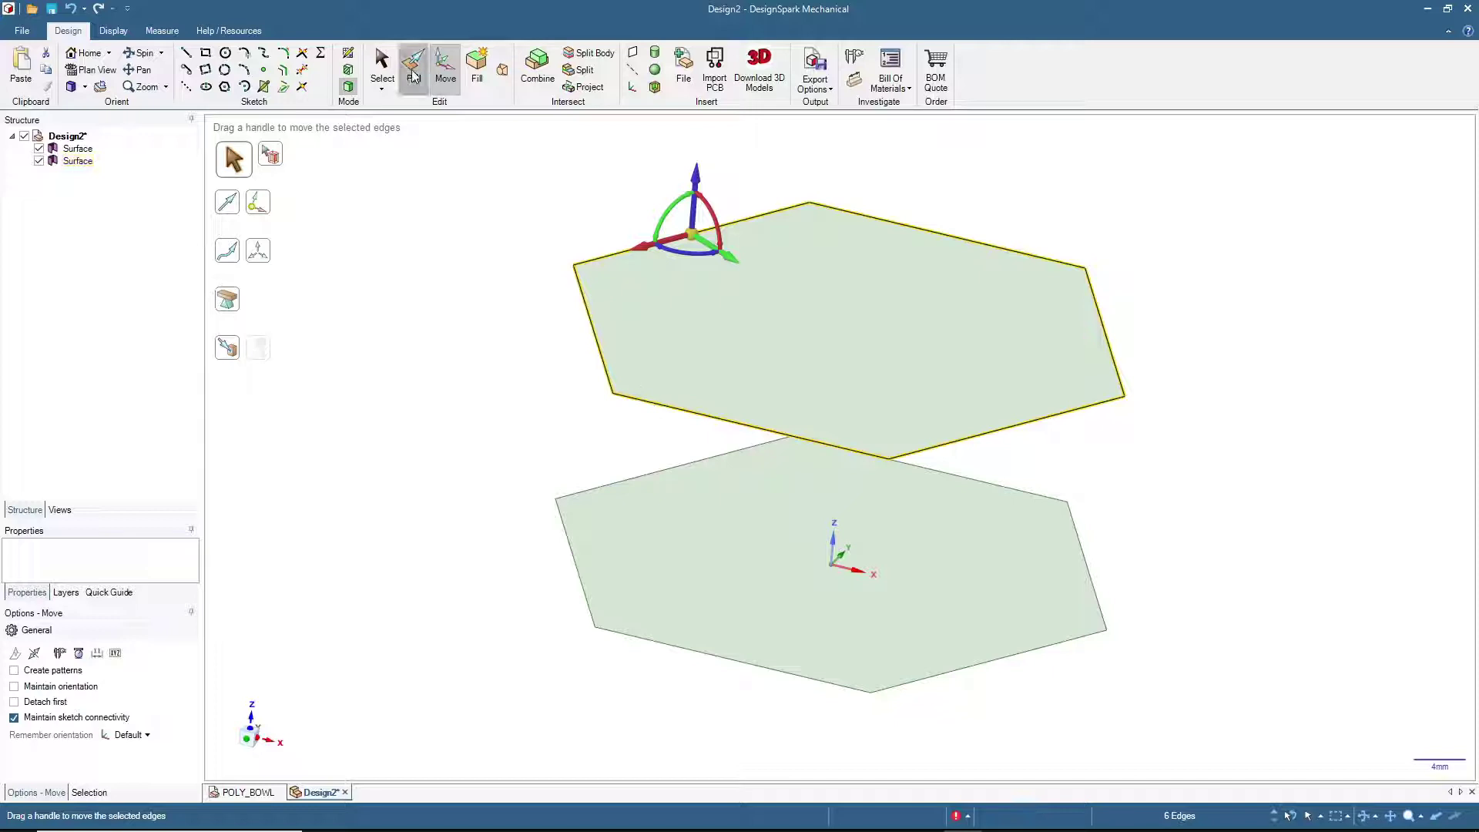
middle_click_drag(475, 397, 435, 414)
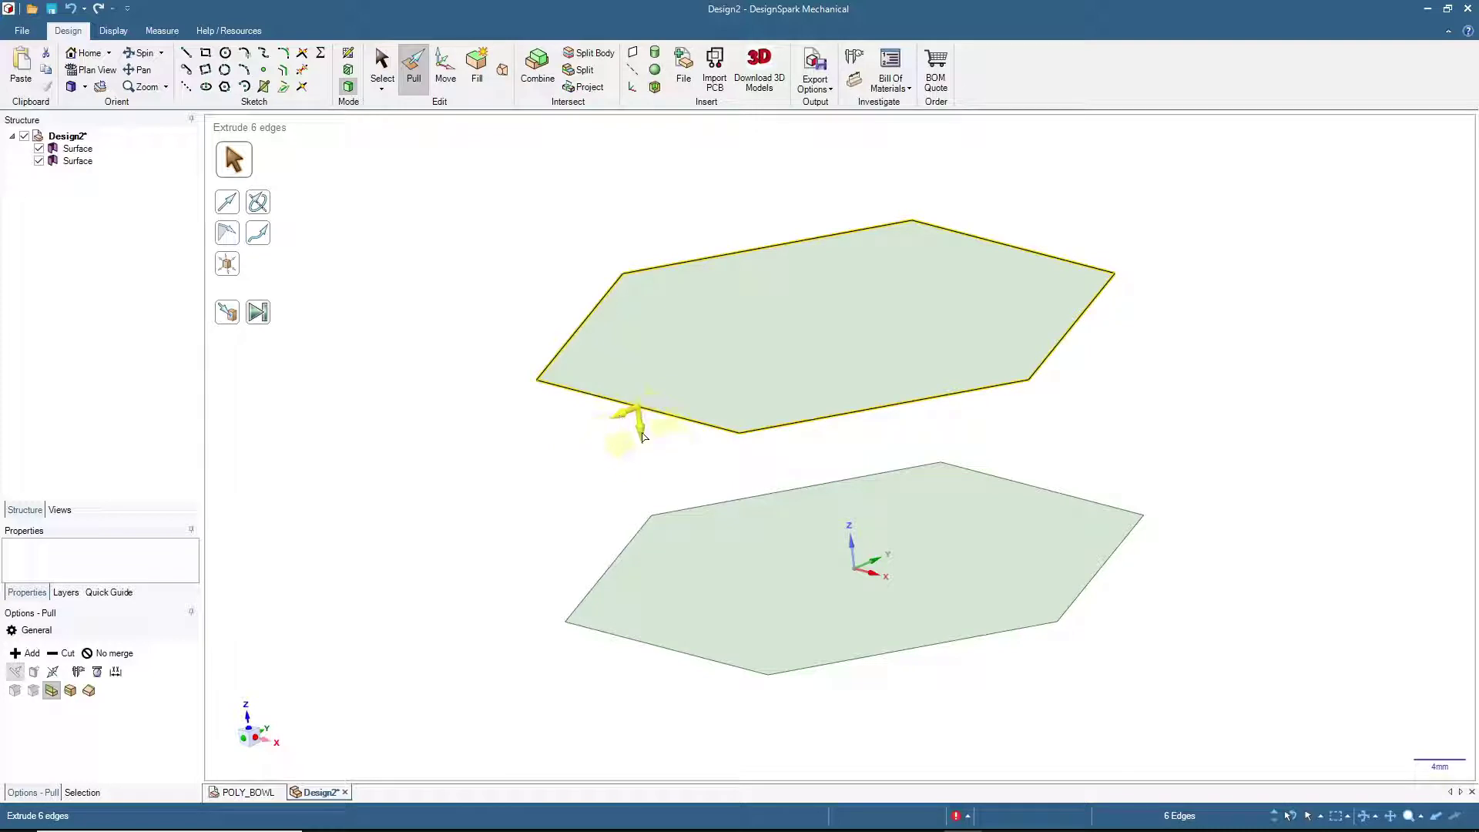
left_click_drag(625, 419, 584, 439)
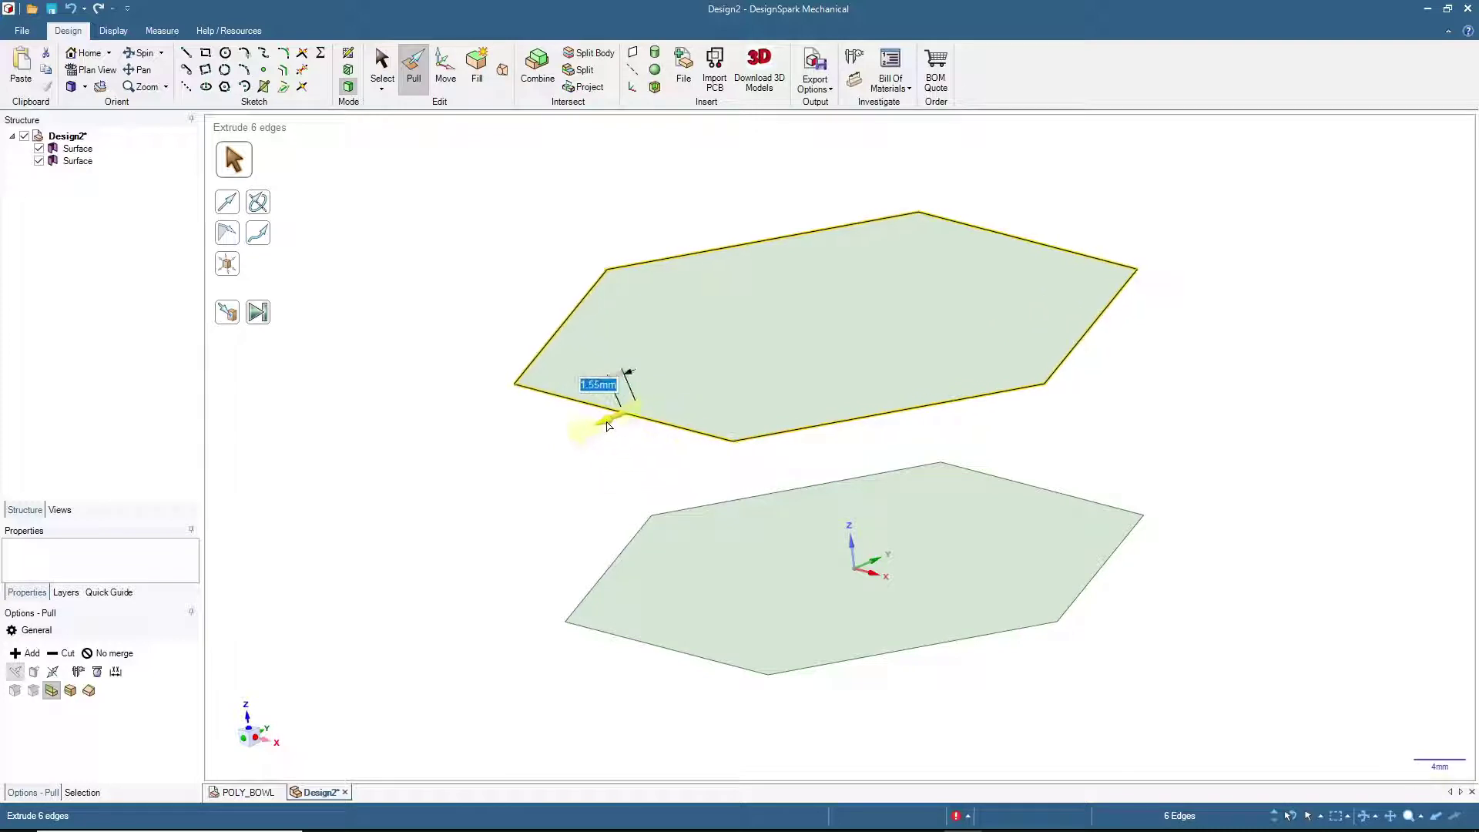
type("10")
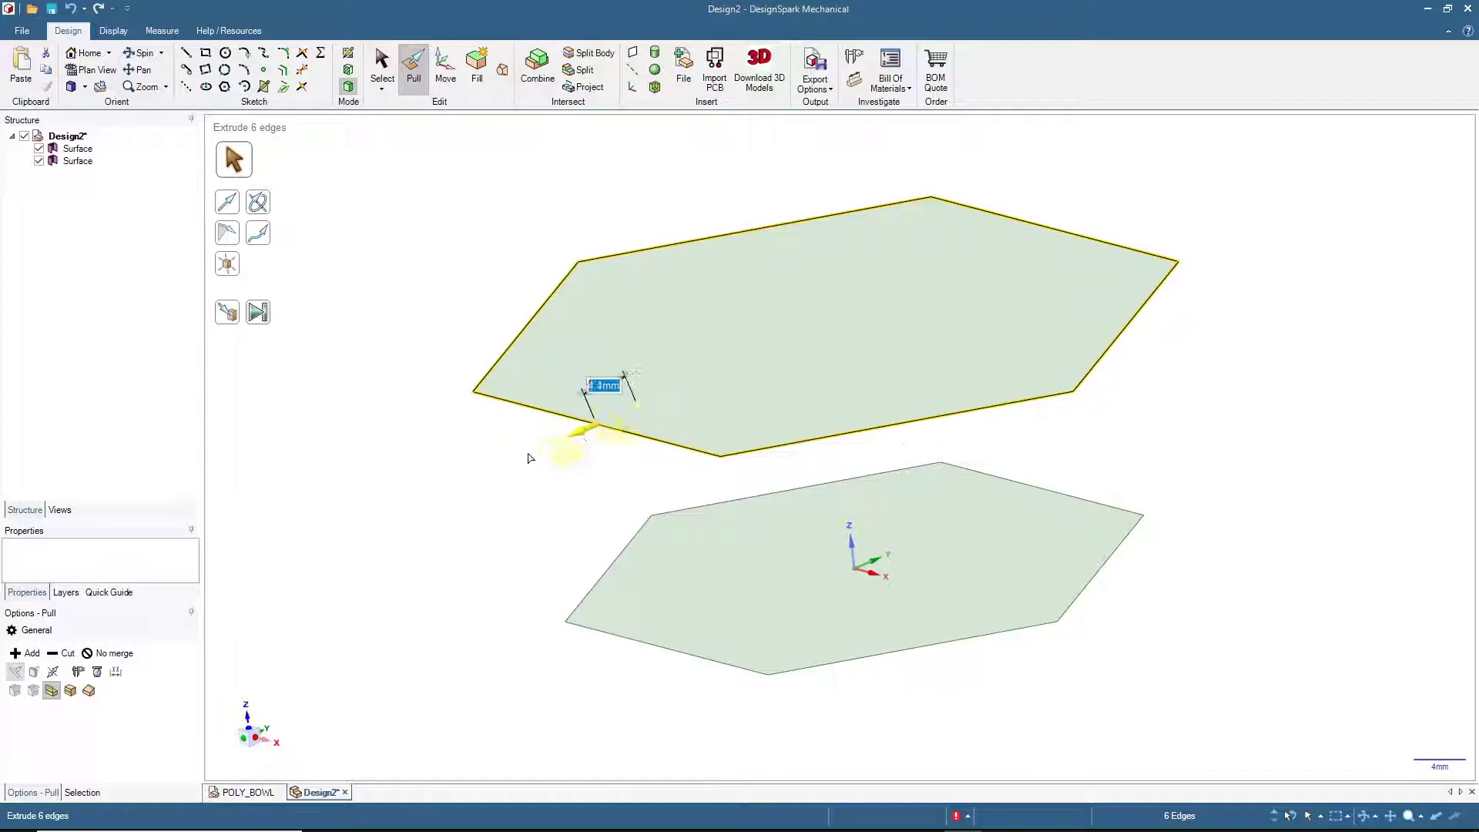
key("Return")
left_click(388, 329)
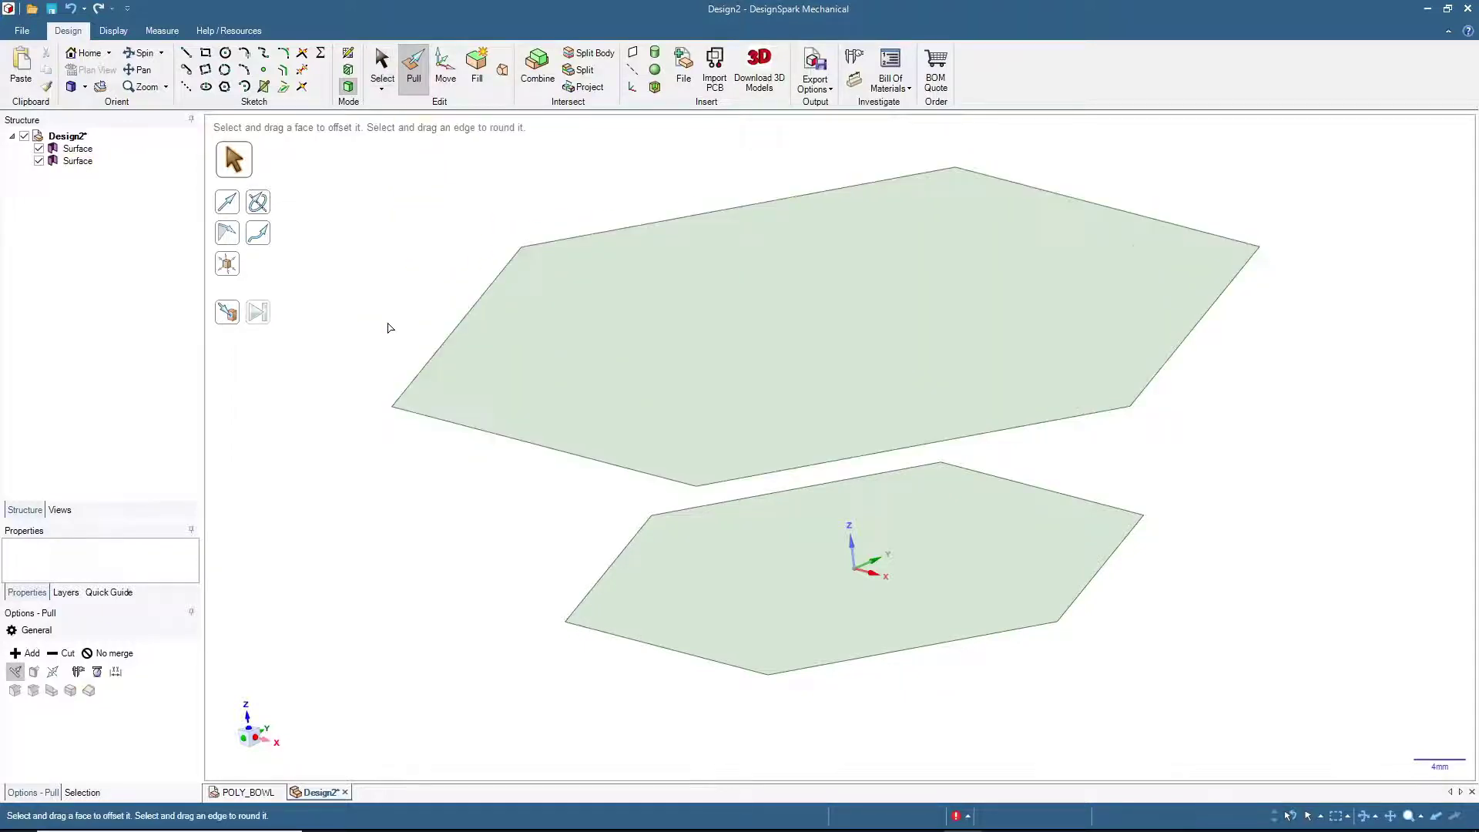
middle_click_drag(388, 324, 423, 397)
left_click(437, 395)
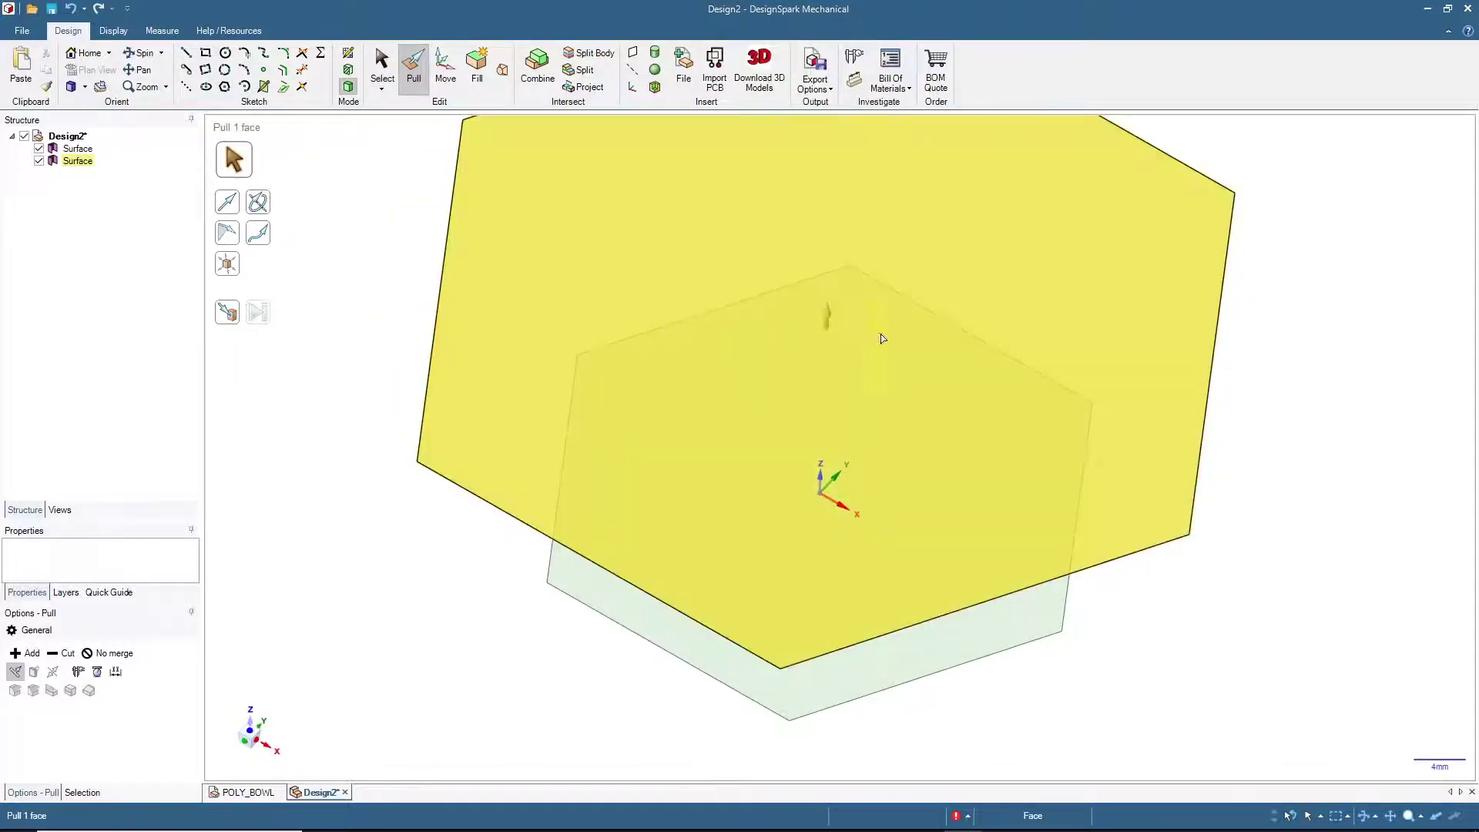
left_click(1283, 324)
left_click(382, 70)
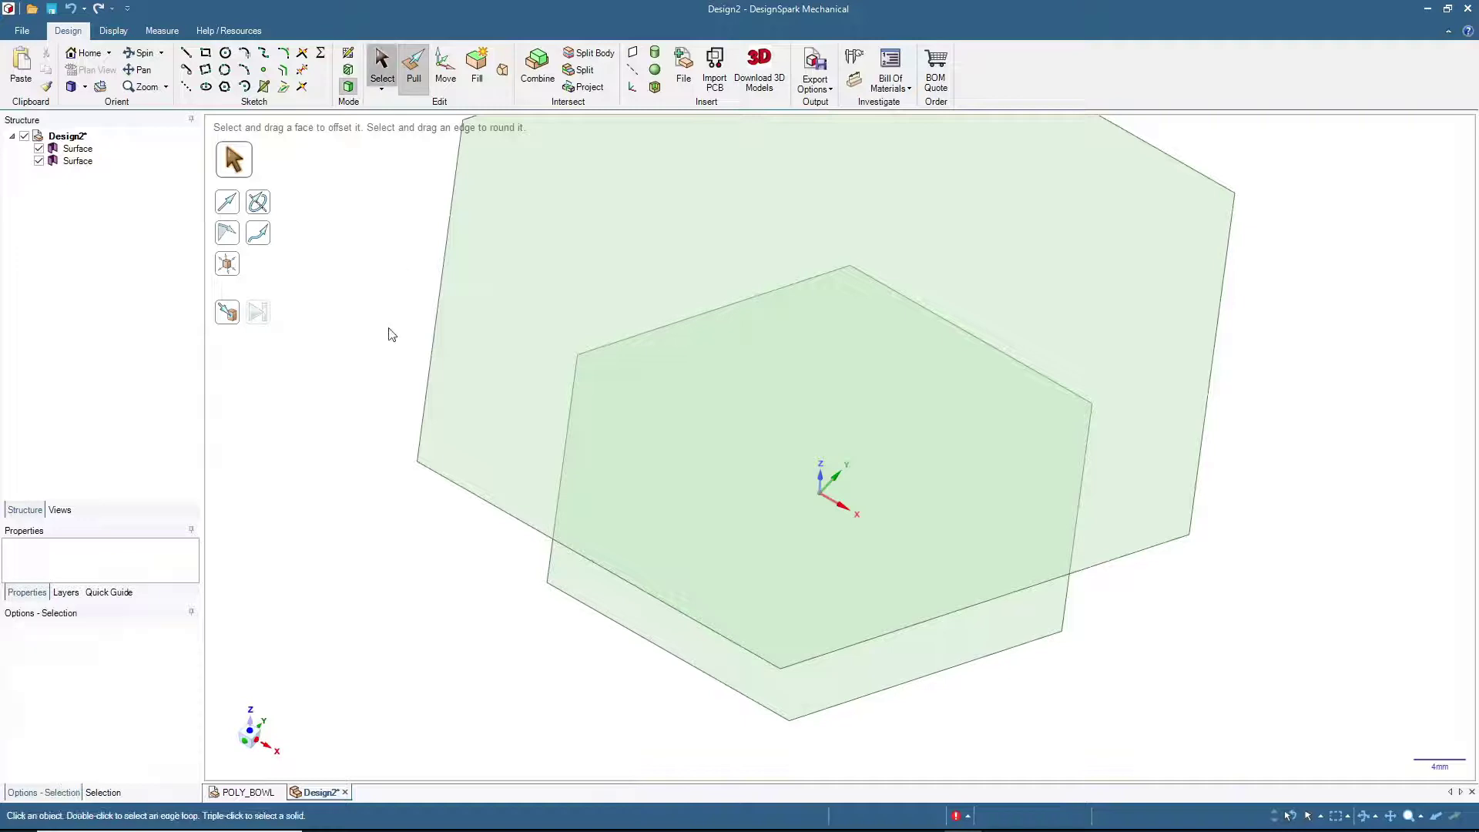
scroll(389, 334, "down", 2)
Select the upper hexagon surface.
mouse_move(363, 324)
middle_mouse_down()
mouse_move(302, 319)
mouse_move(363, 251)
middle_mouse_up()
left_click(519, 434)
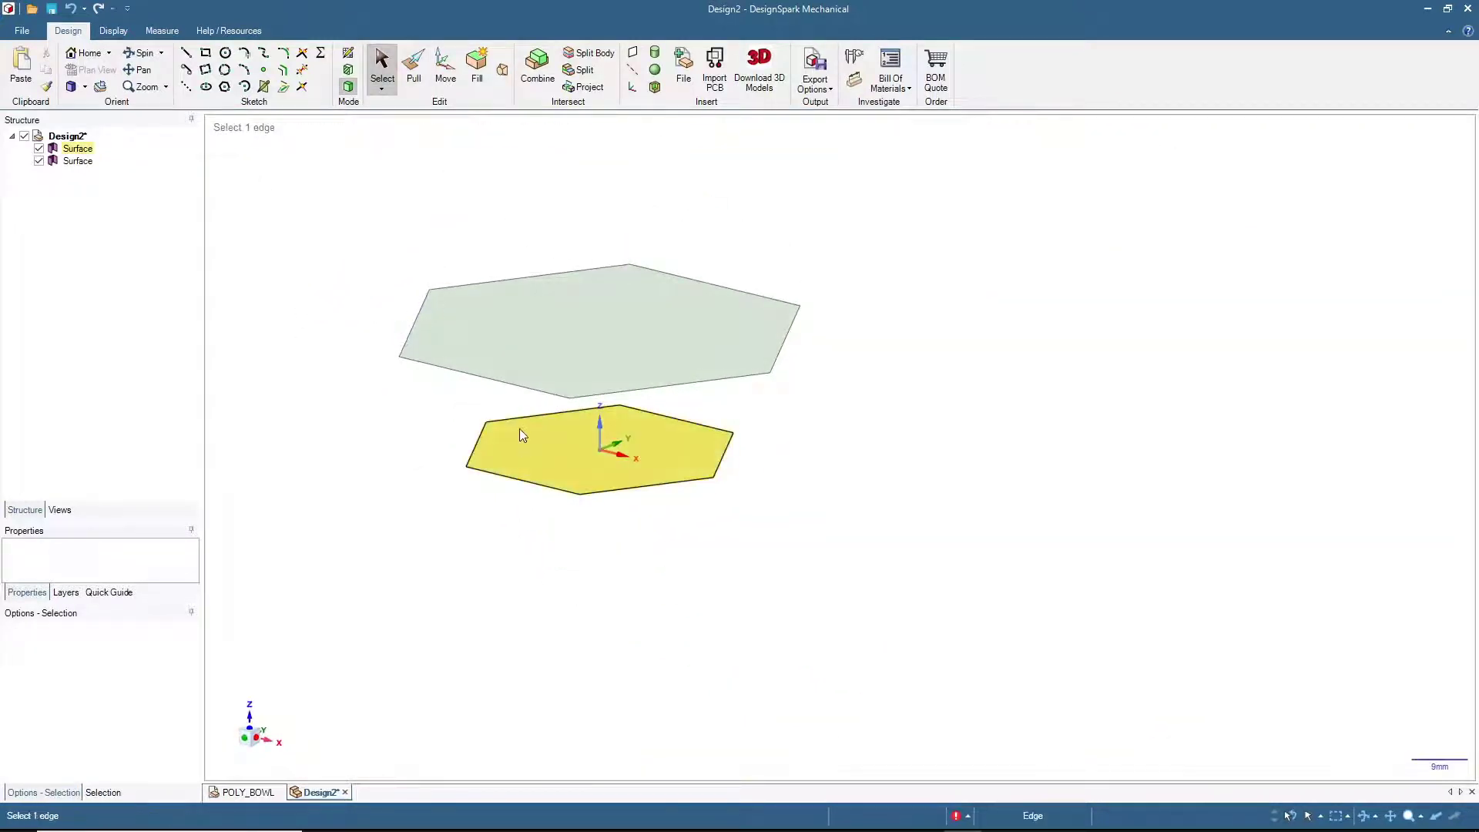
left_click(560, 310)
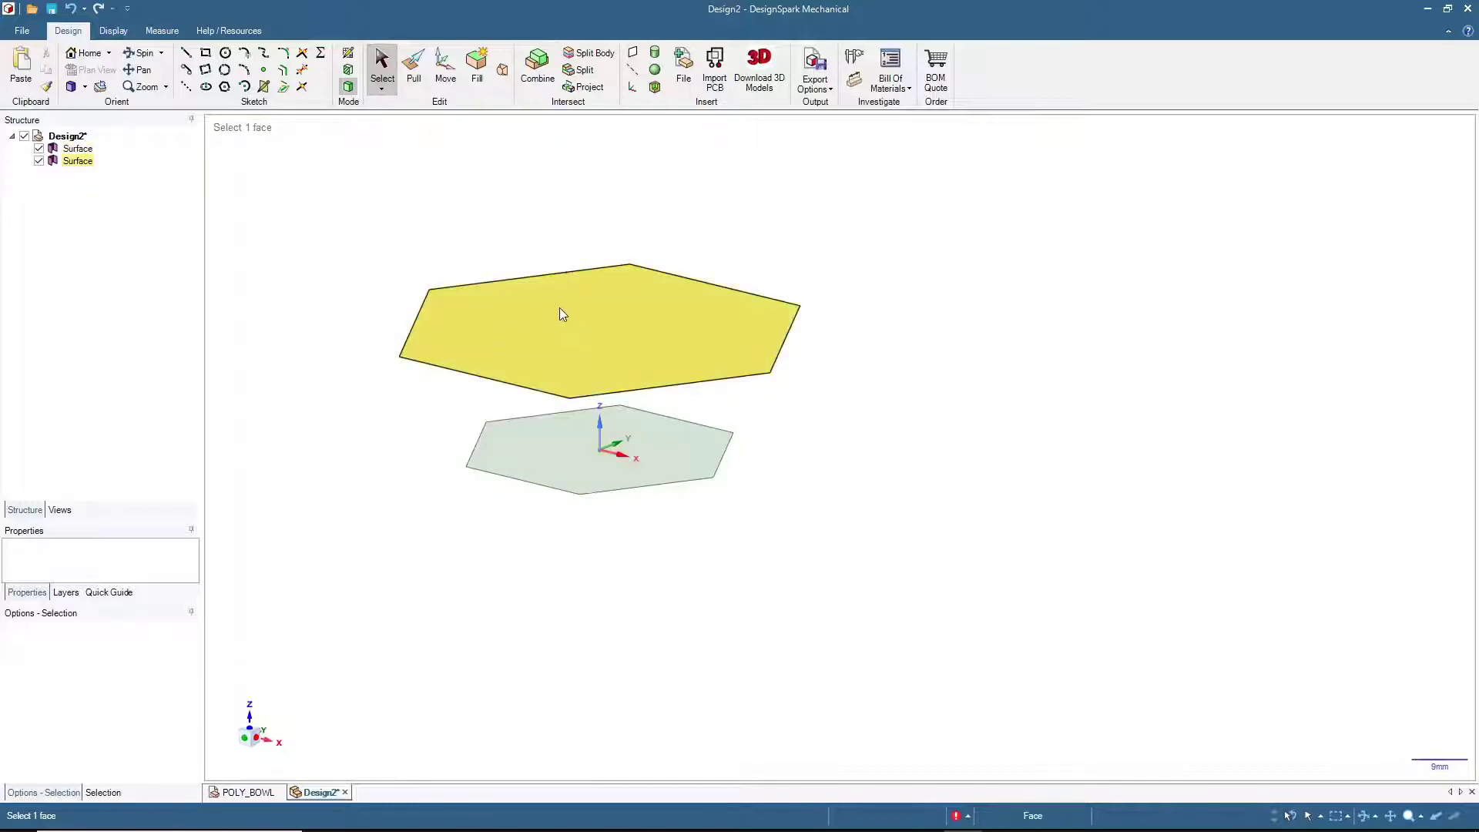
left_click(337, 429)
mouse_move(336, 429)
middle_mouse_down()
mouse_move(419, 436)
mouse_move(334, 565)
mouse_move(320, 607)
mouse_move(356, 614)
mouse_move(386, 488)
mouse_move(535, 485)
mouse_move(432, 532)
mouse_move(477, 528)
mouse_move(409, 501)
mouse_move(542, 216)
middle_mouse_up()
left_click(542, 216)
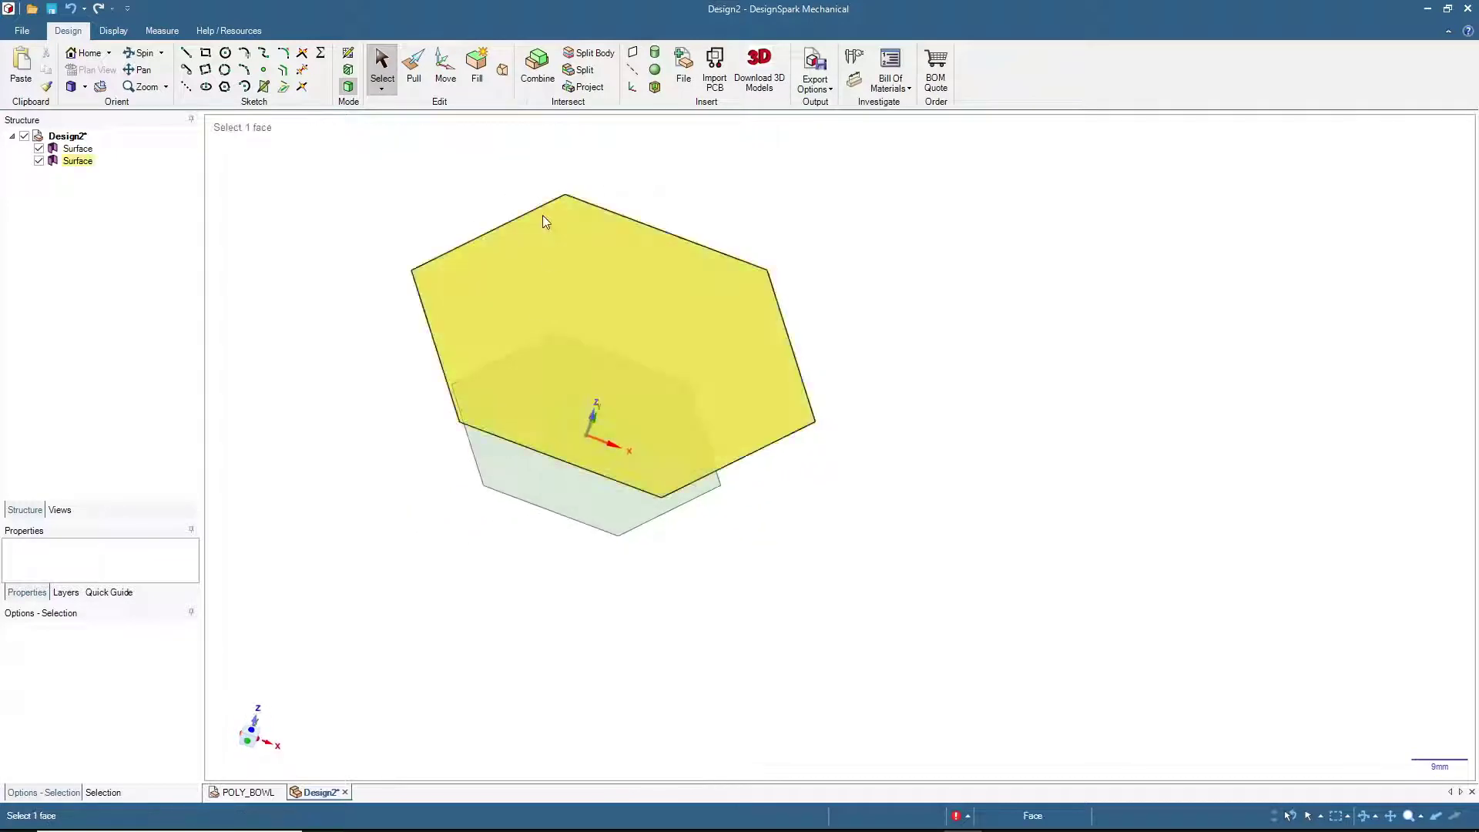
Rotate the upper hexagon 30° about its vertical axis with Move.
left_click(527, 299)
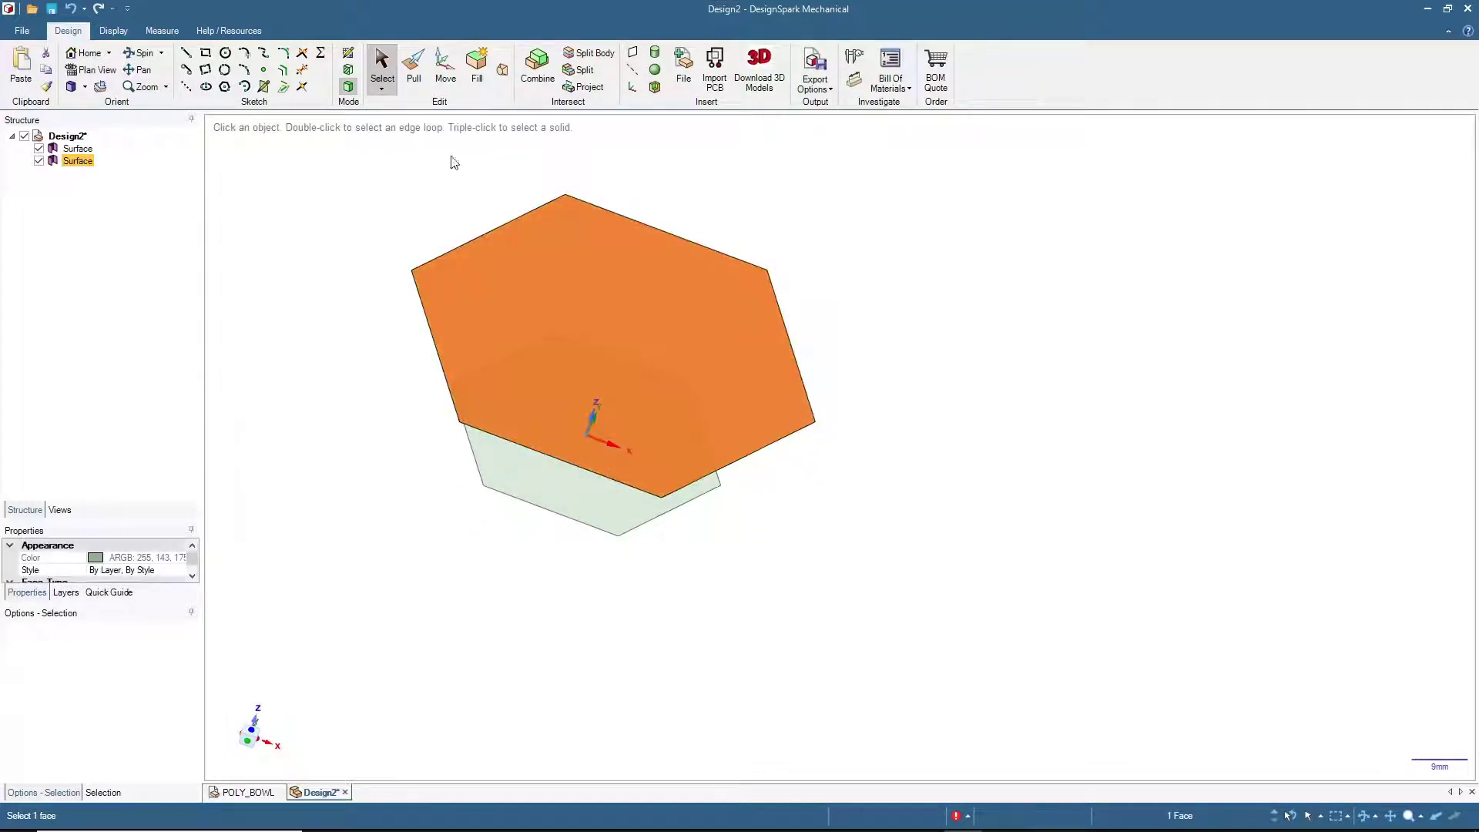
left_click(445, 69)
mouse_move(664, 338)
middle_mouse_down()
mouse_move(354, 346)
mouse_move(307, 413)
middle_mouse_up()
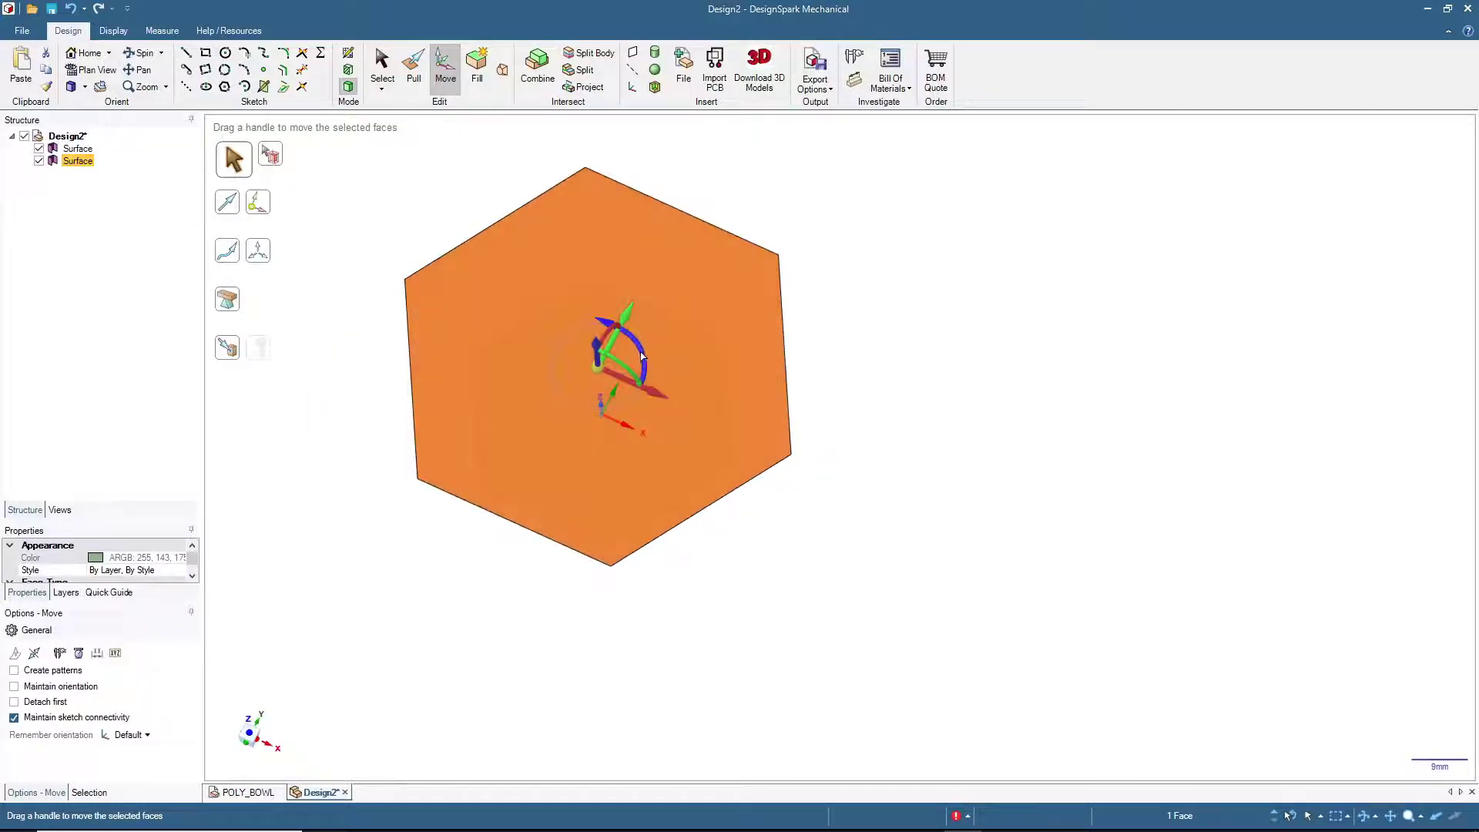
left_click_drag(641, 357, 636, 344)
type("0")
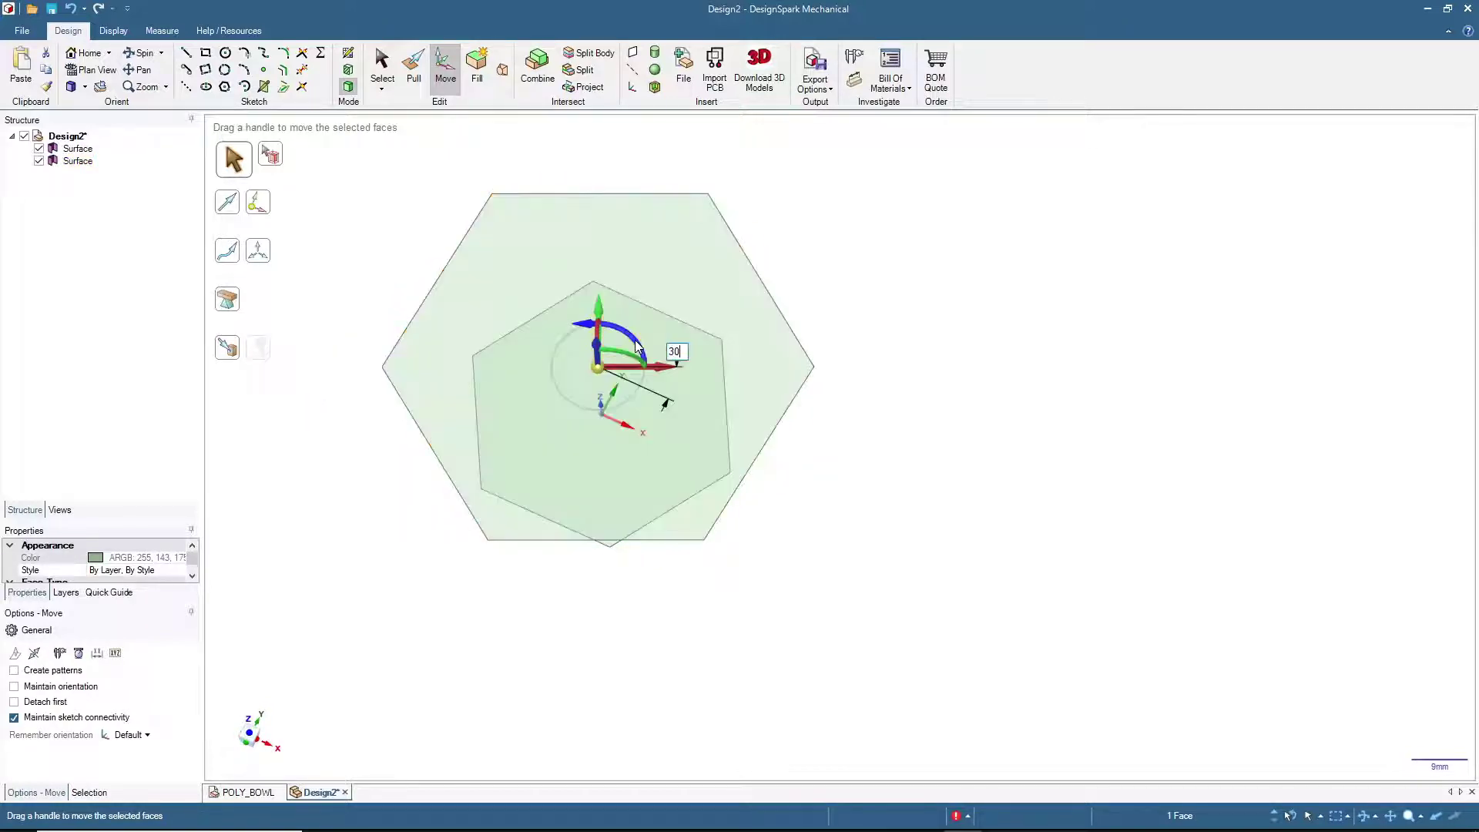
key("Return")
left_click(401, 304)
mouse_move(399, 304)
middle_mouse_down()
mouse_move(333, 469)
mouse_move(397, 371)
mouse_move(386, 423)
mouse_move(460, 395)
middle_mouse_up()
left_click(502, 70)
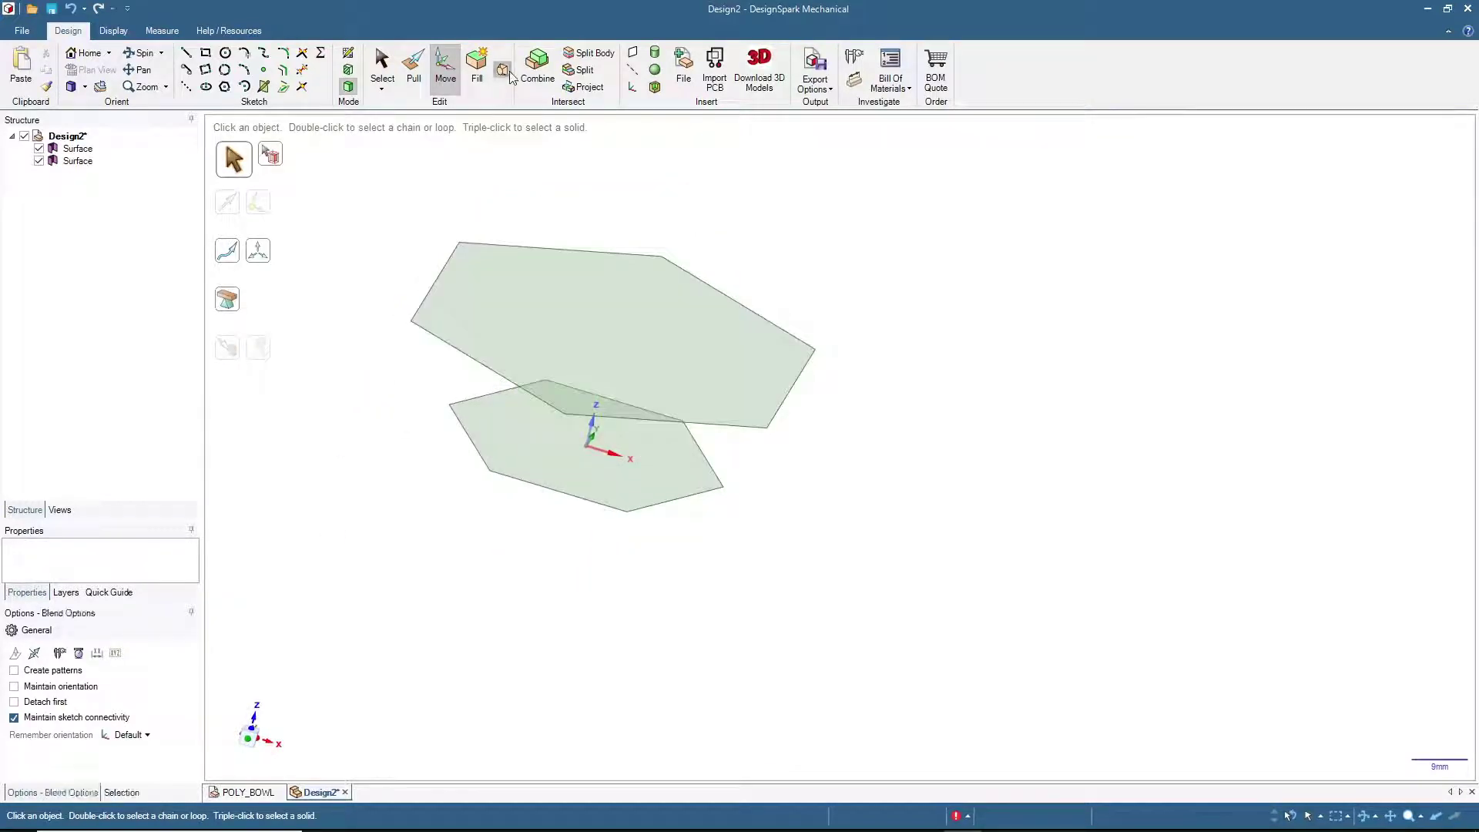
left_click(510, 436)
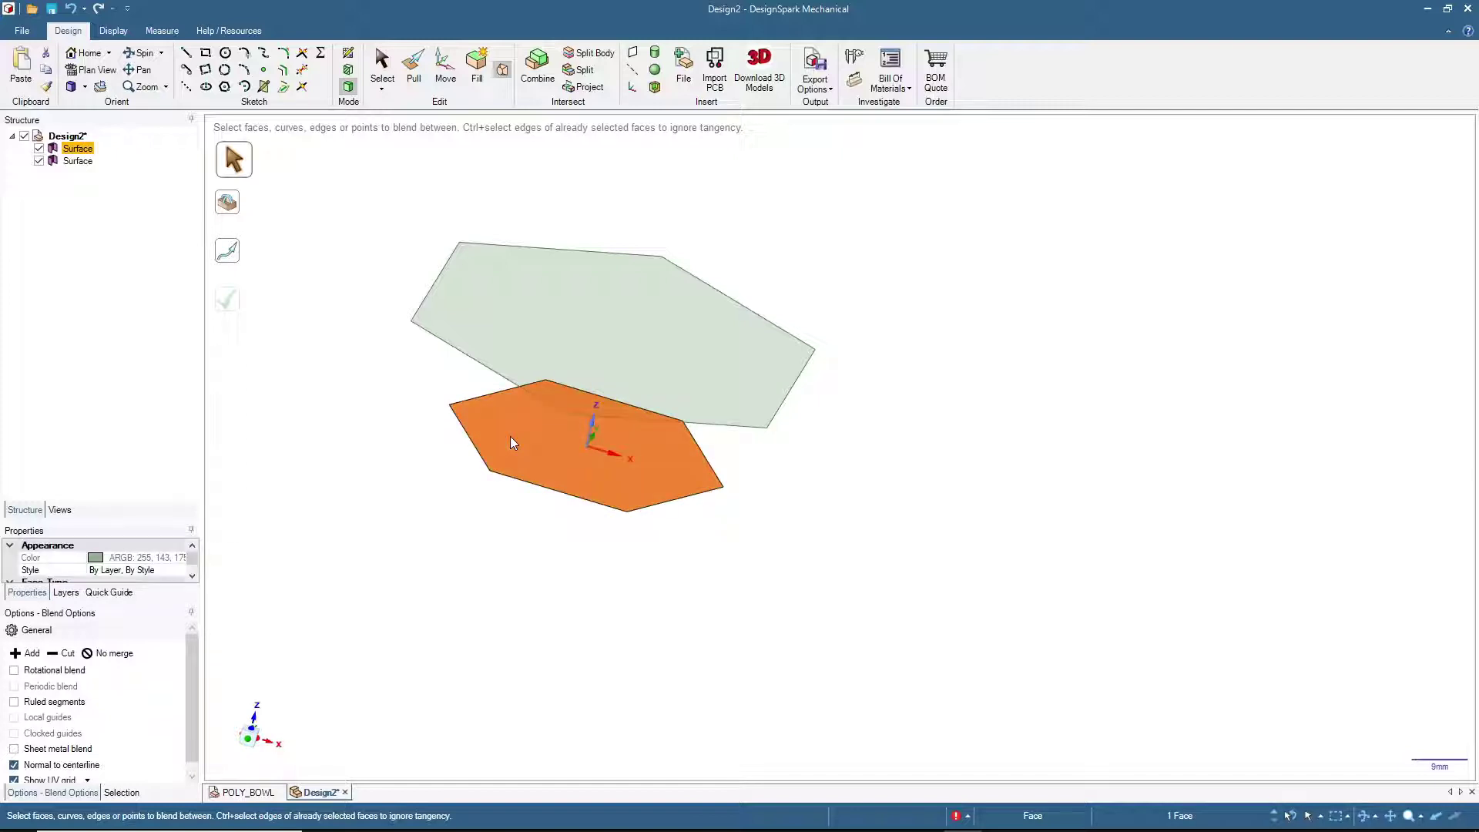
left_click(527, 322)
mouse_move(488, 561)
middle_mouse_down()
mouse_move(451, 439)
mouse_move(354, 436)
mouse_move(313, 574)
mouse_move(593, 605)
mouse_move(704, 551)
mouse_move(506, 496)
mouse_move(427, 505)
mouse_move(378, 583)
mouse_move(382, 624)
mouse_move(452, 641)
mouse_move(533, 594)
mouse_move(469, 561)
mouse_move(406, 602)
mouse_move(435, 560)
middle_mouse_up()
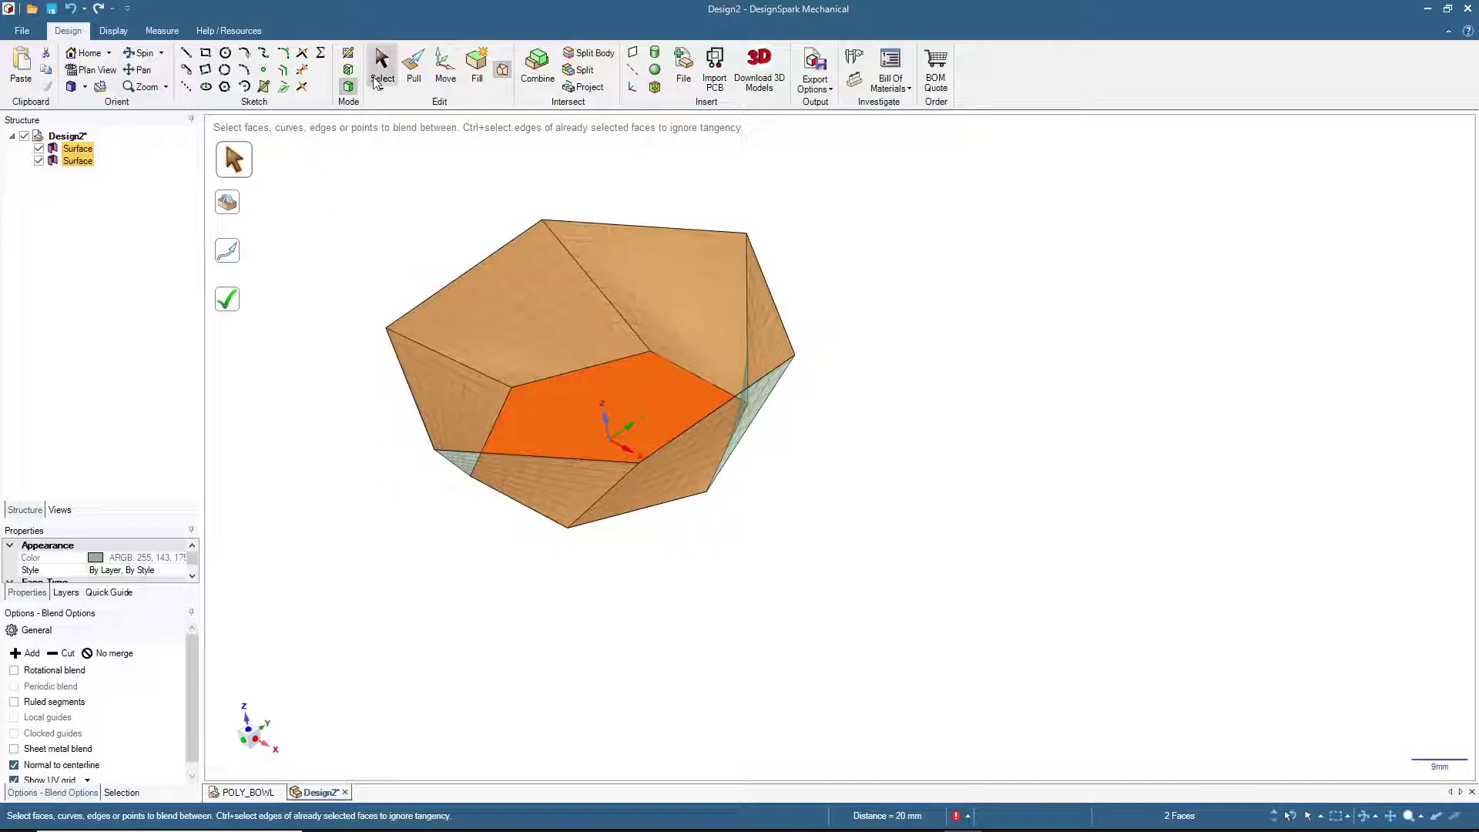
left_click(422, 168)
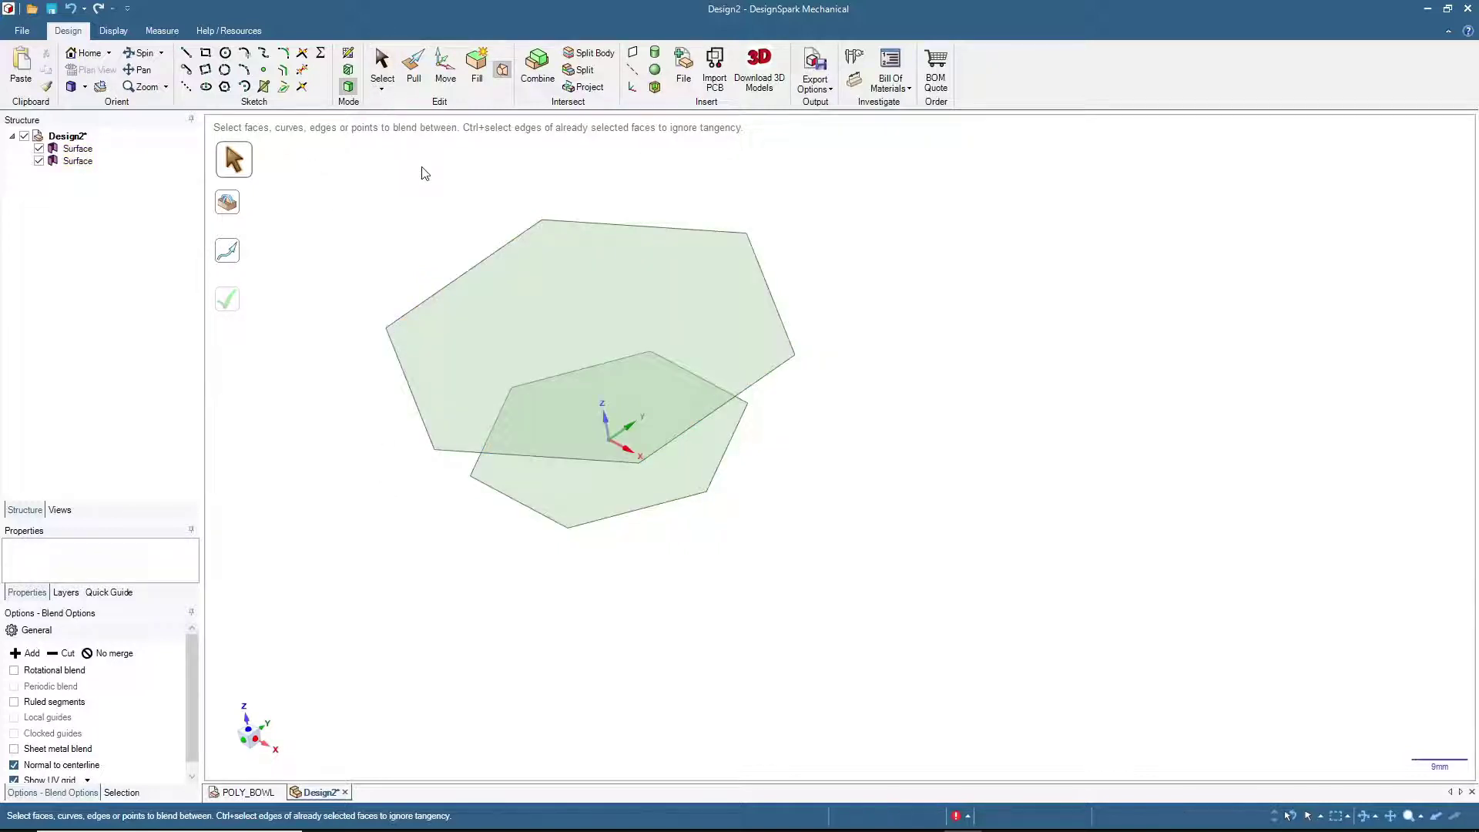
mouse_move(293, 463)
middle_mouse_down()
mouse_move(413, 396)
mouse_move(386, 412)
middle_mouse_up()
Blend a front lower-hexagon edge to an upper corner, creating the first triangular facet.
left_click(520, 434)
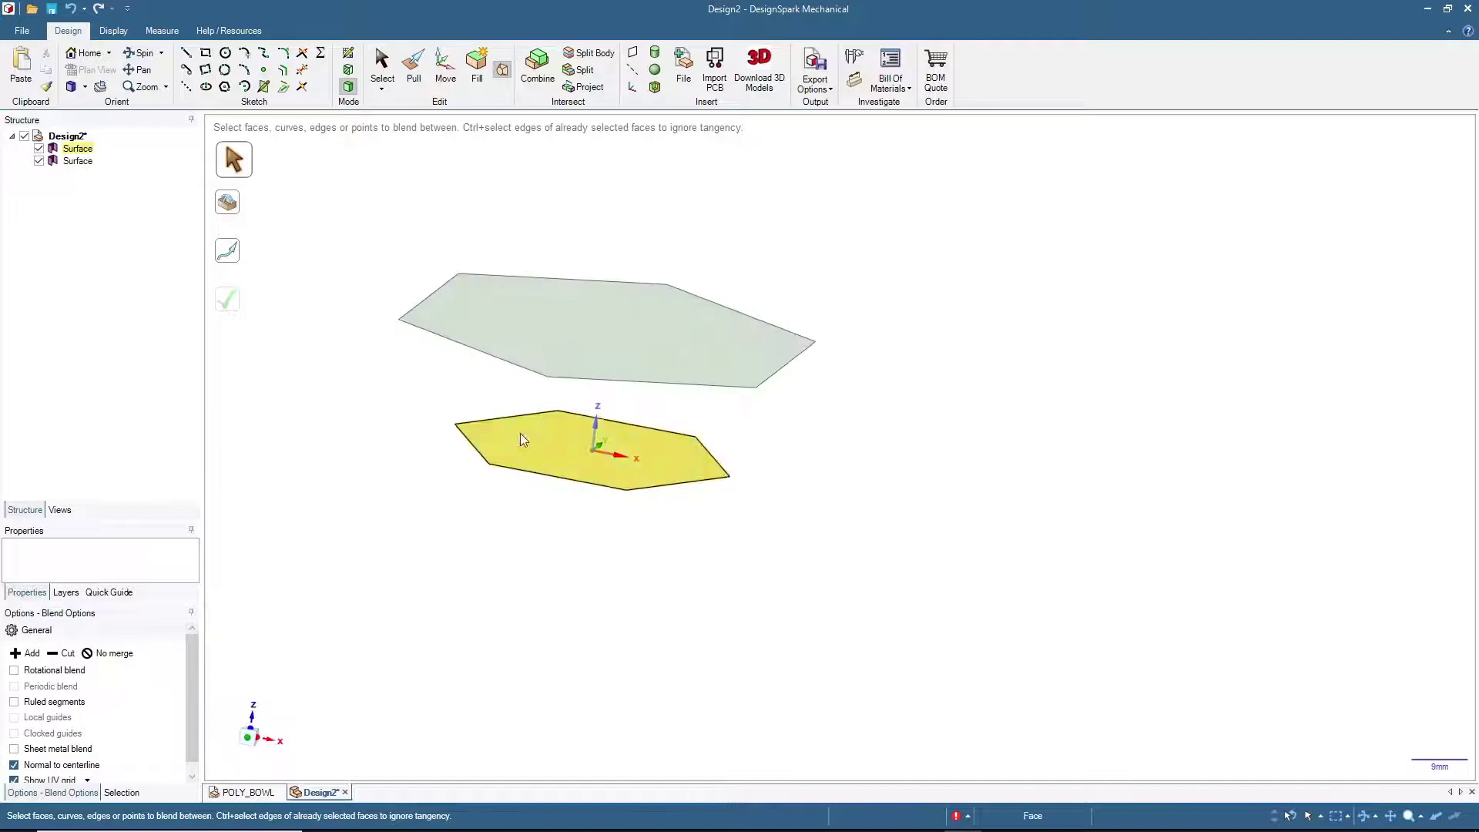
left_click(516, 475)
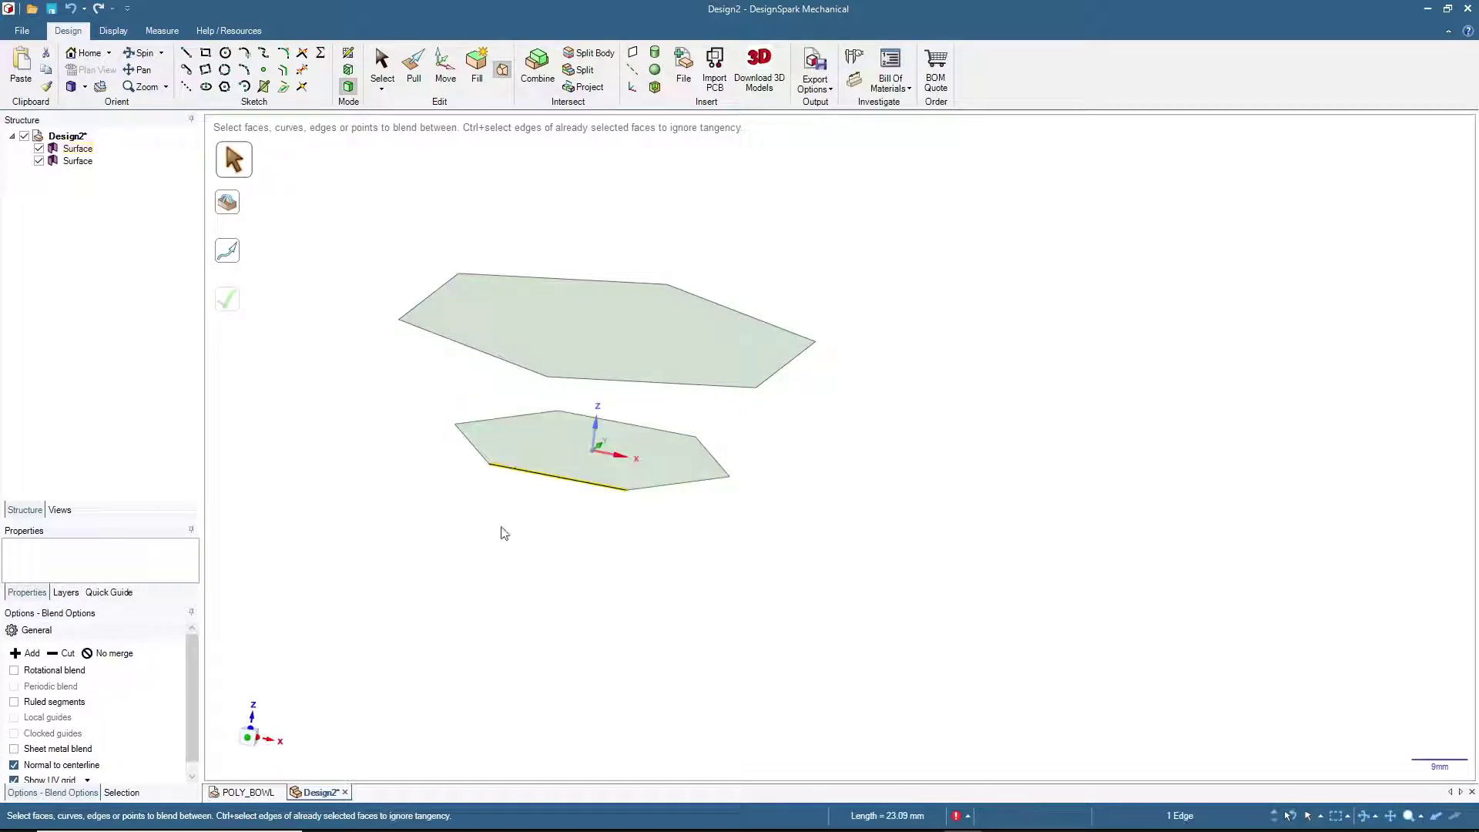
middle_click_drag(503, 533, 448, 514)
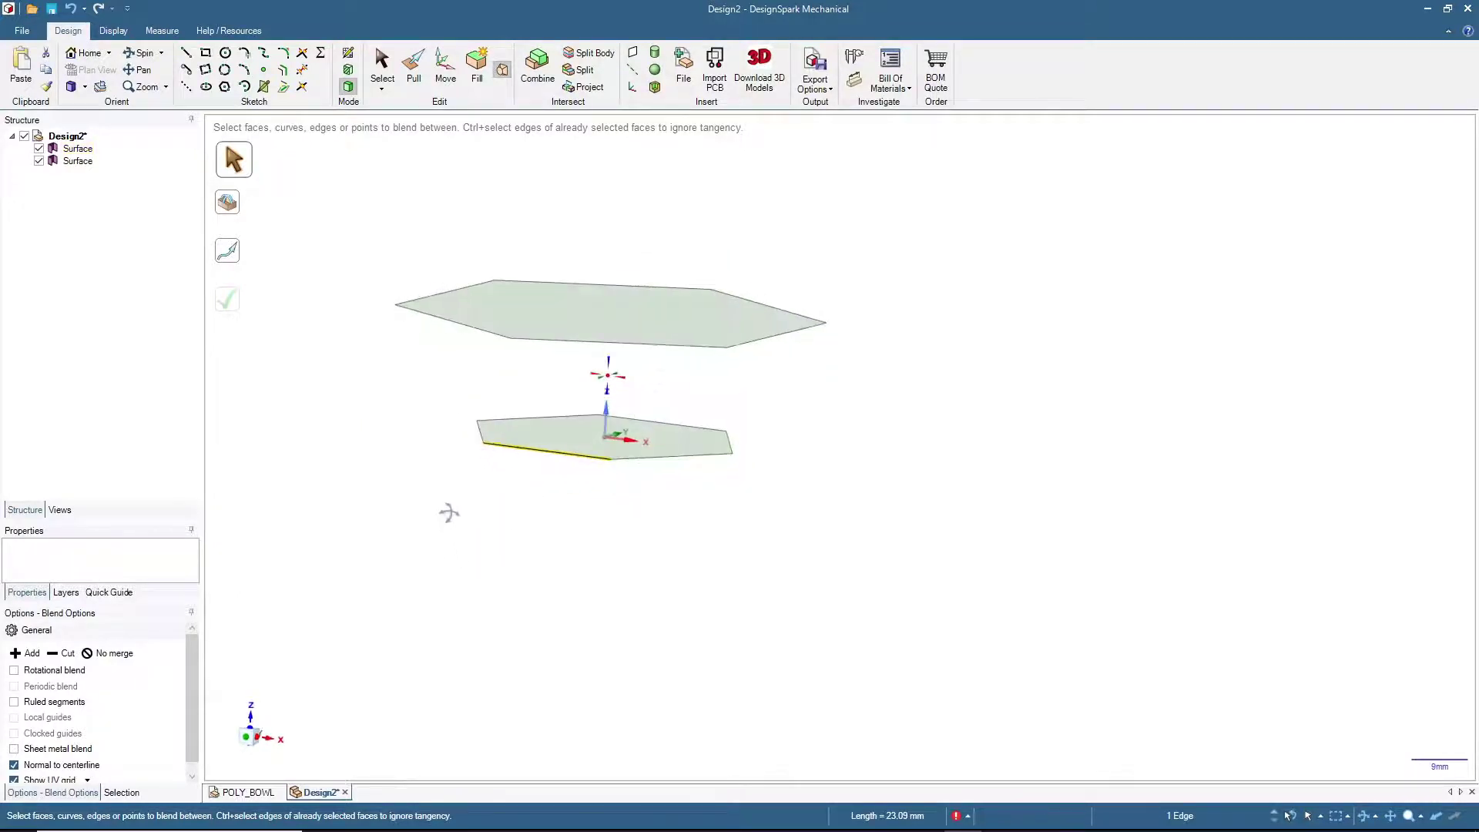
left_click(513, 341, "ctrl")
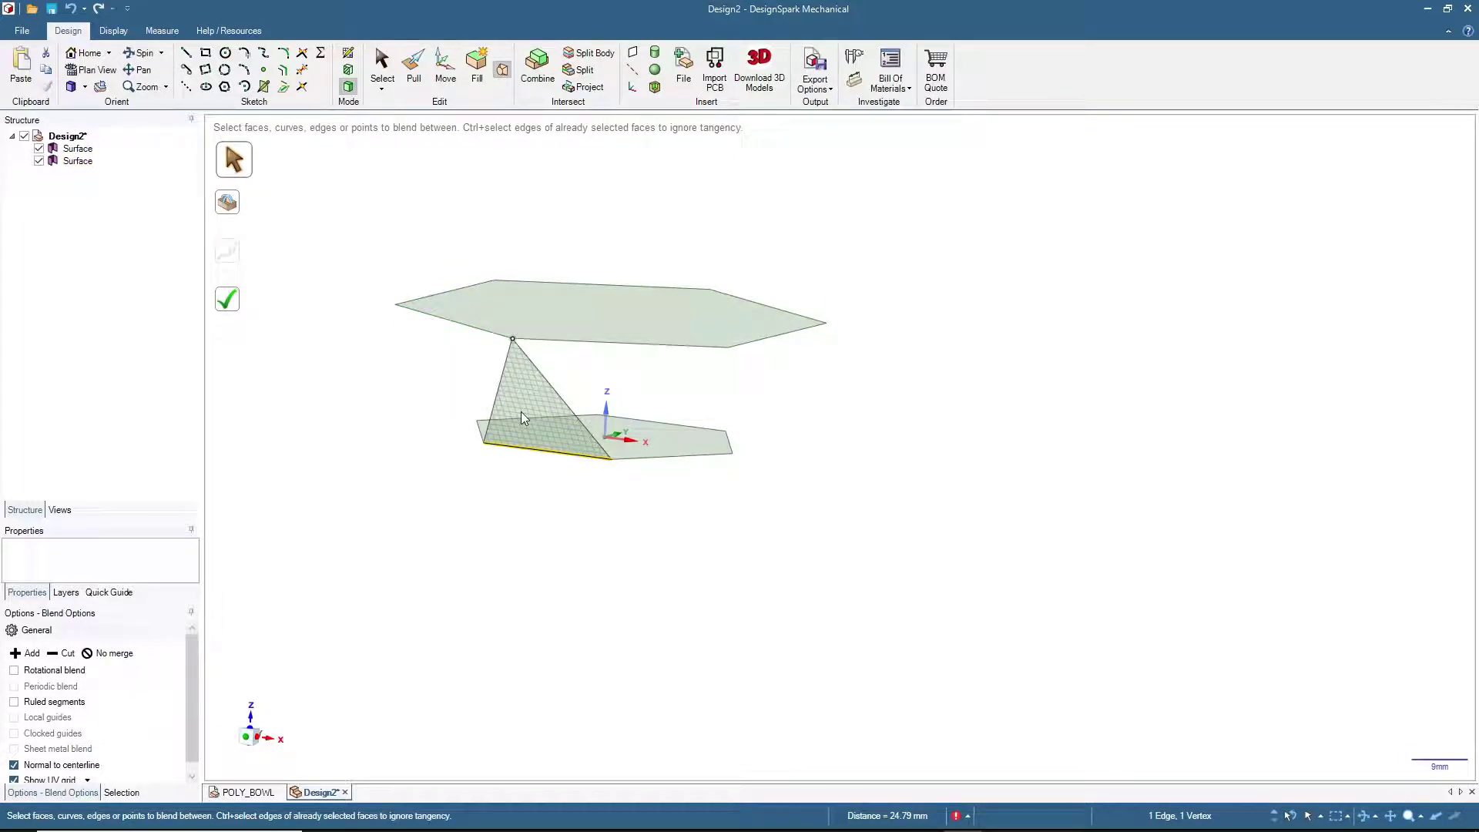
key("Return")
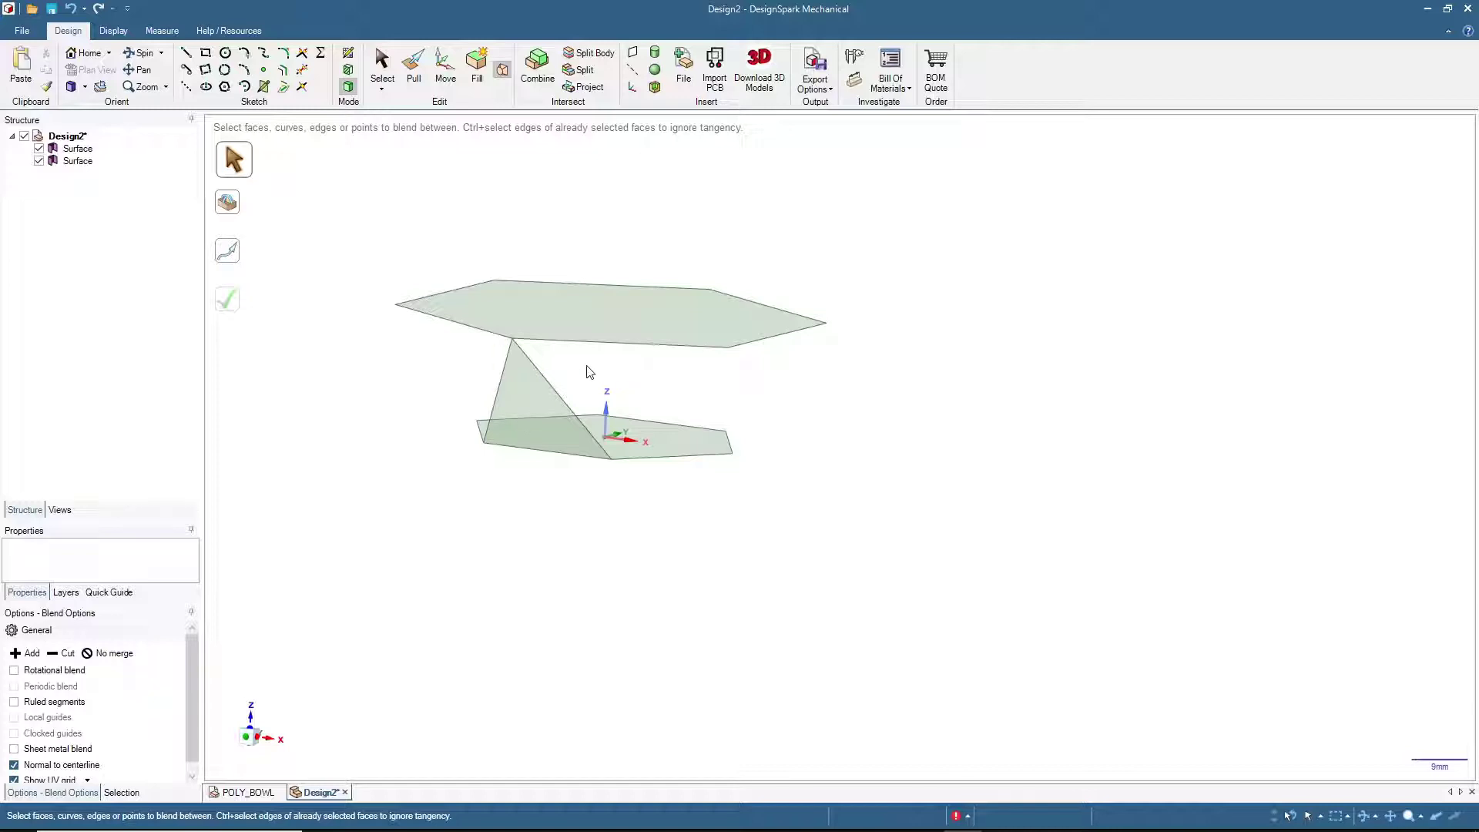
Pick the triangle's corner and upright edge with upper and neighbouring lower edges for more facets.
middle_click_drag(586, 372, 403, 482)
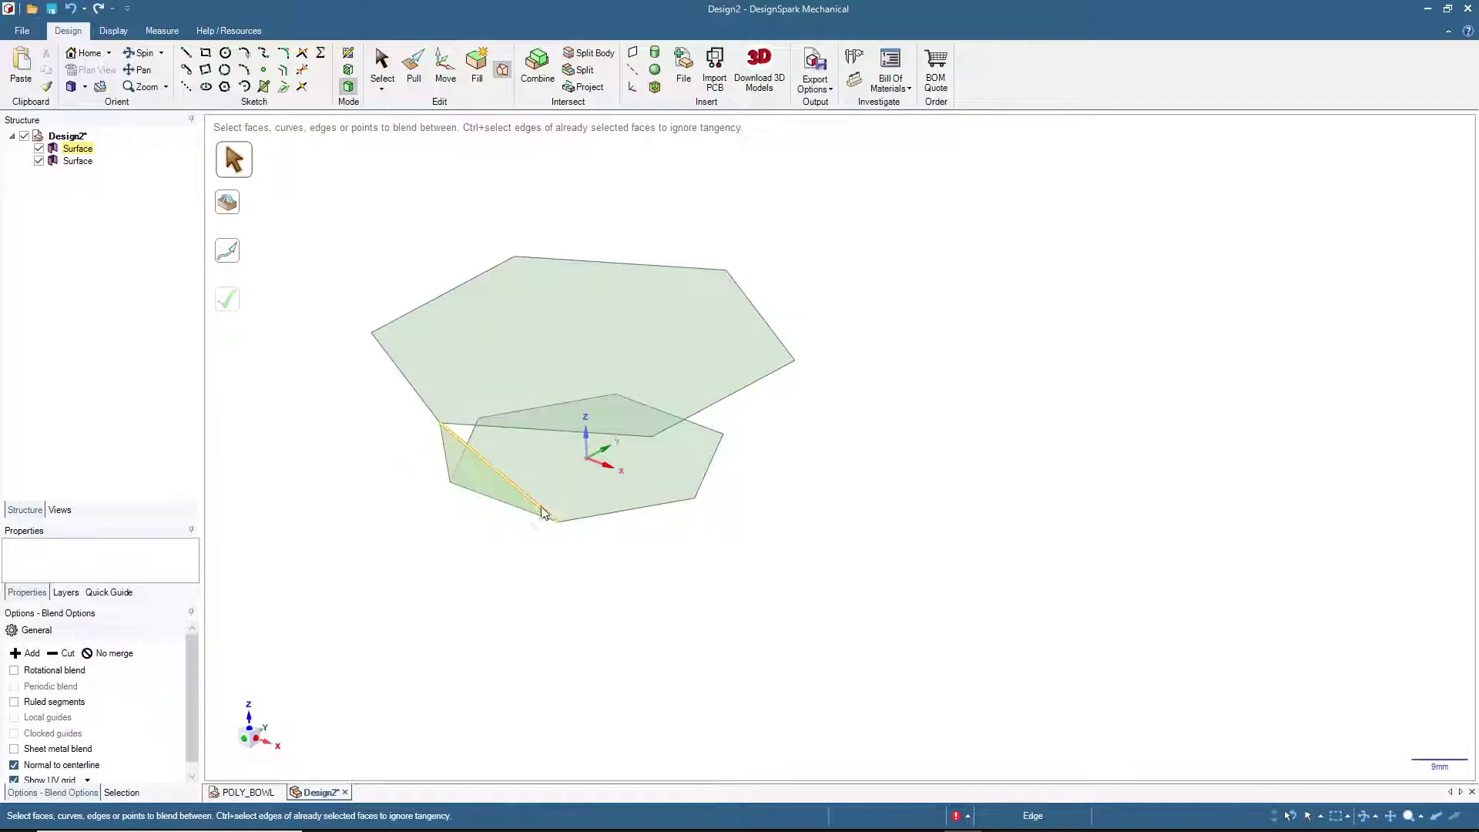
left_click(559, 526)
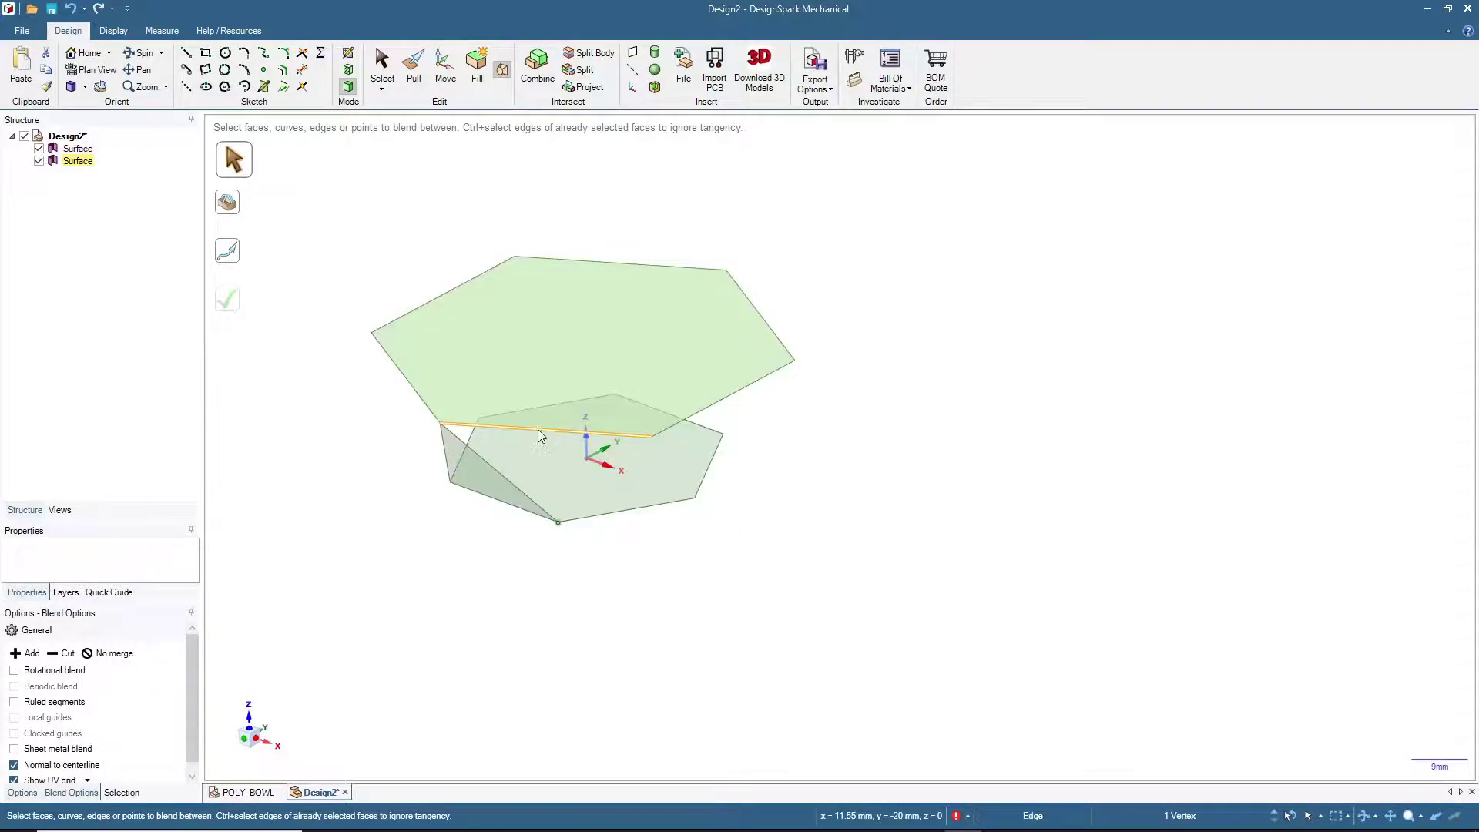
left_click(538, 434)
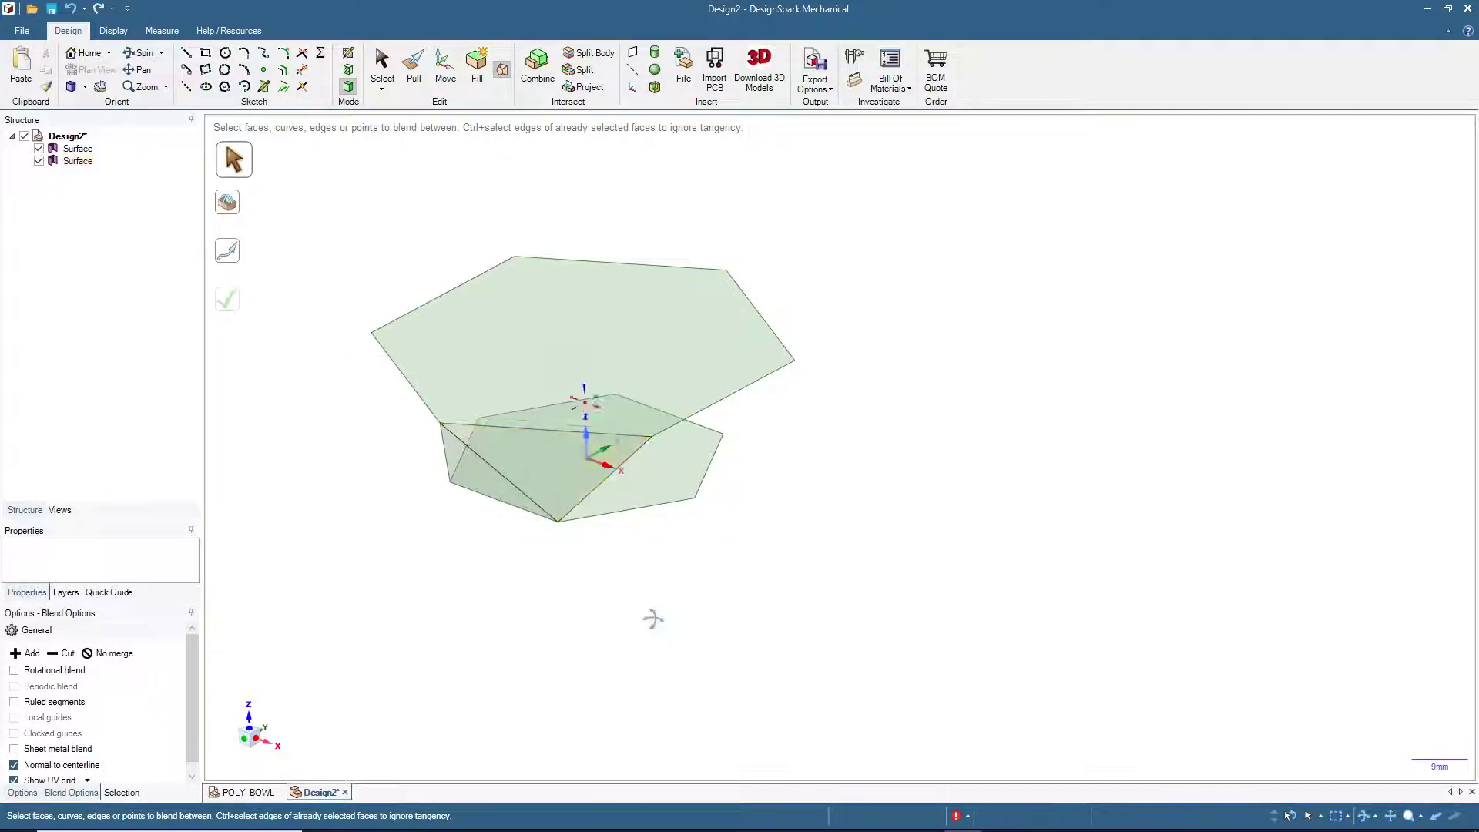
middle_click_drag(651, 618, 560, 592)
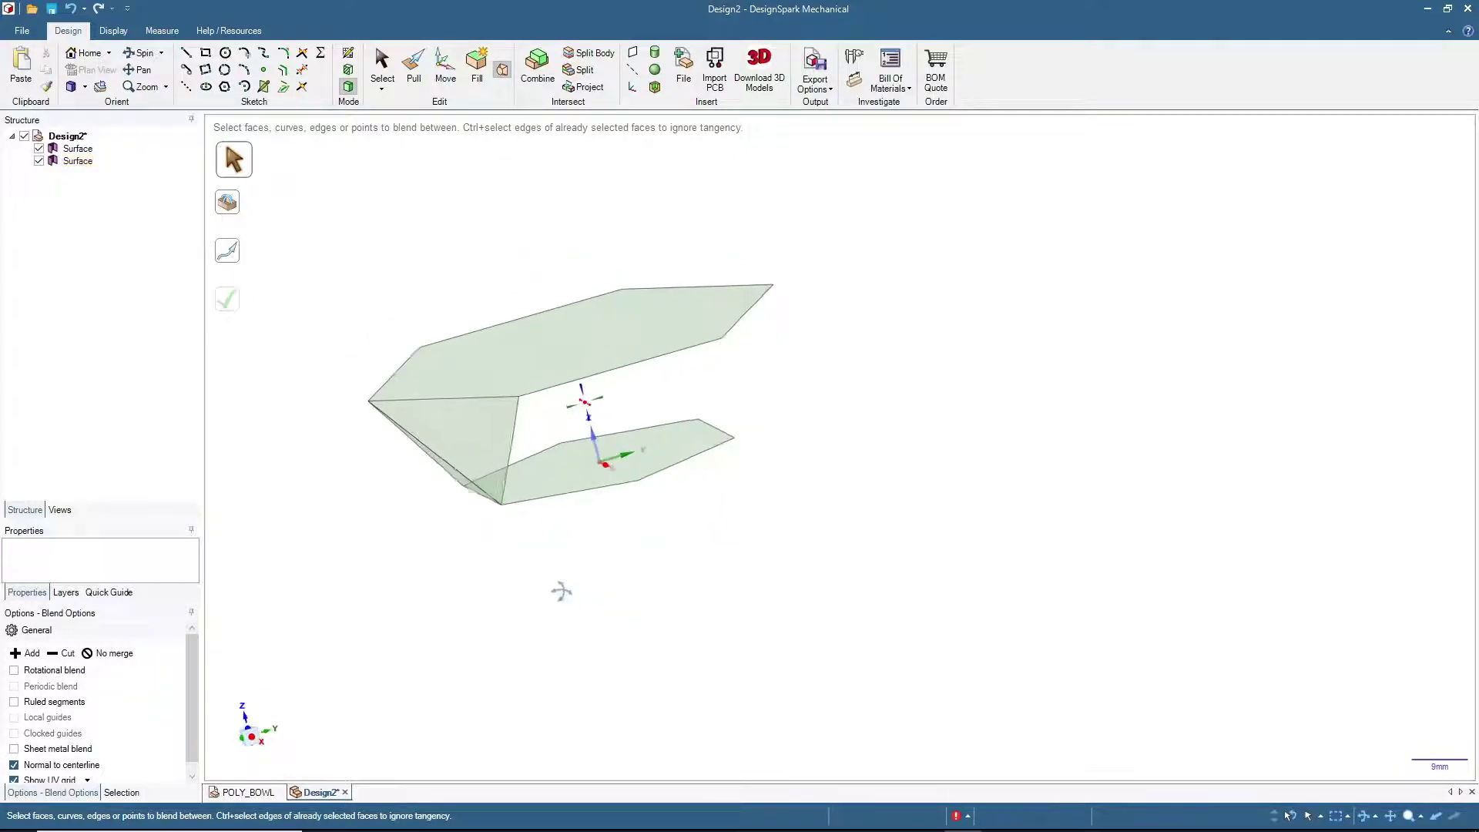
left_click(512, 450)
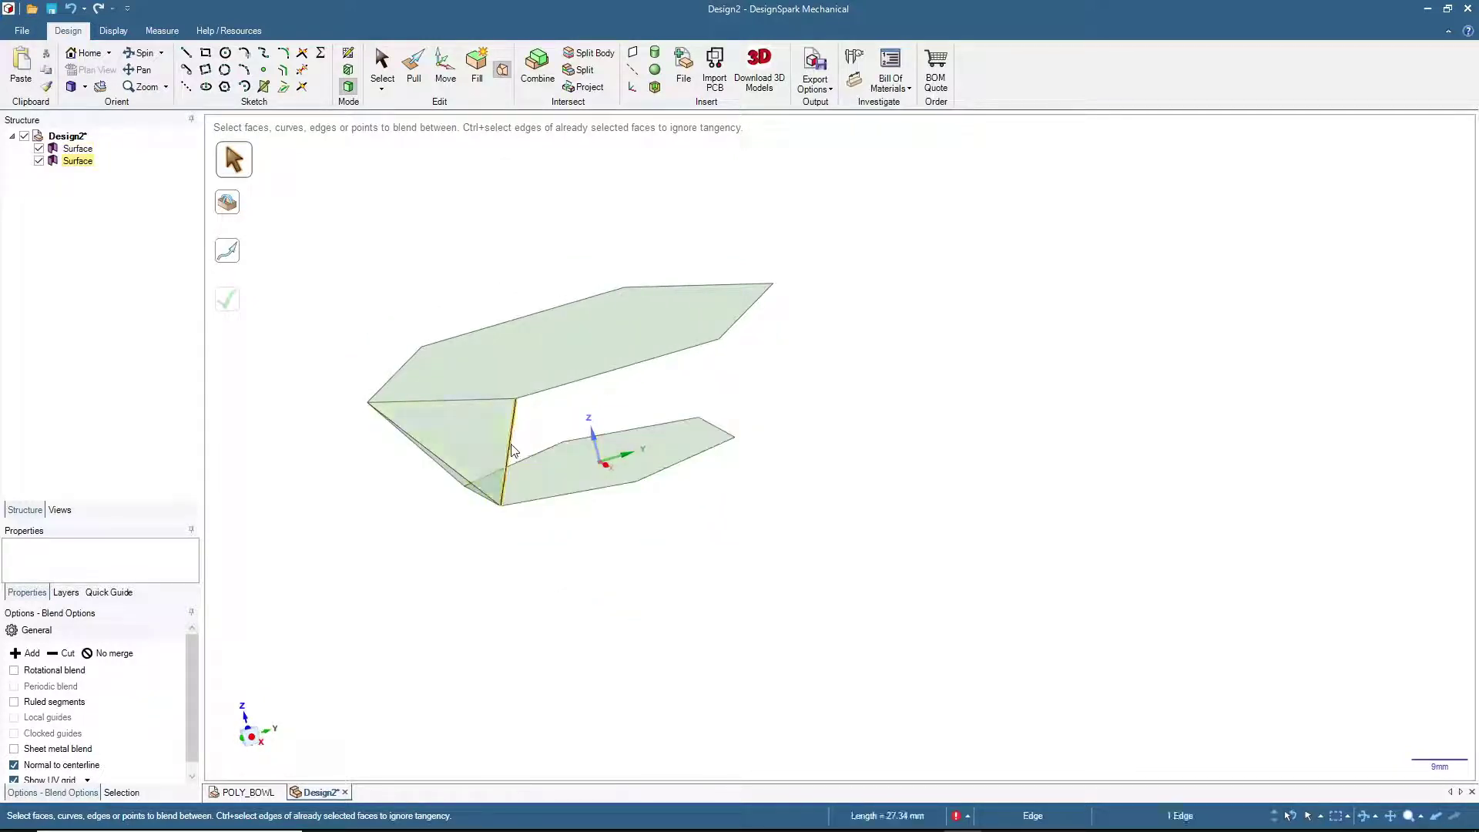
left_click(554, 504)
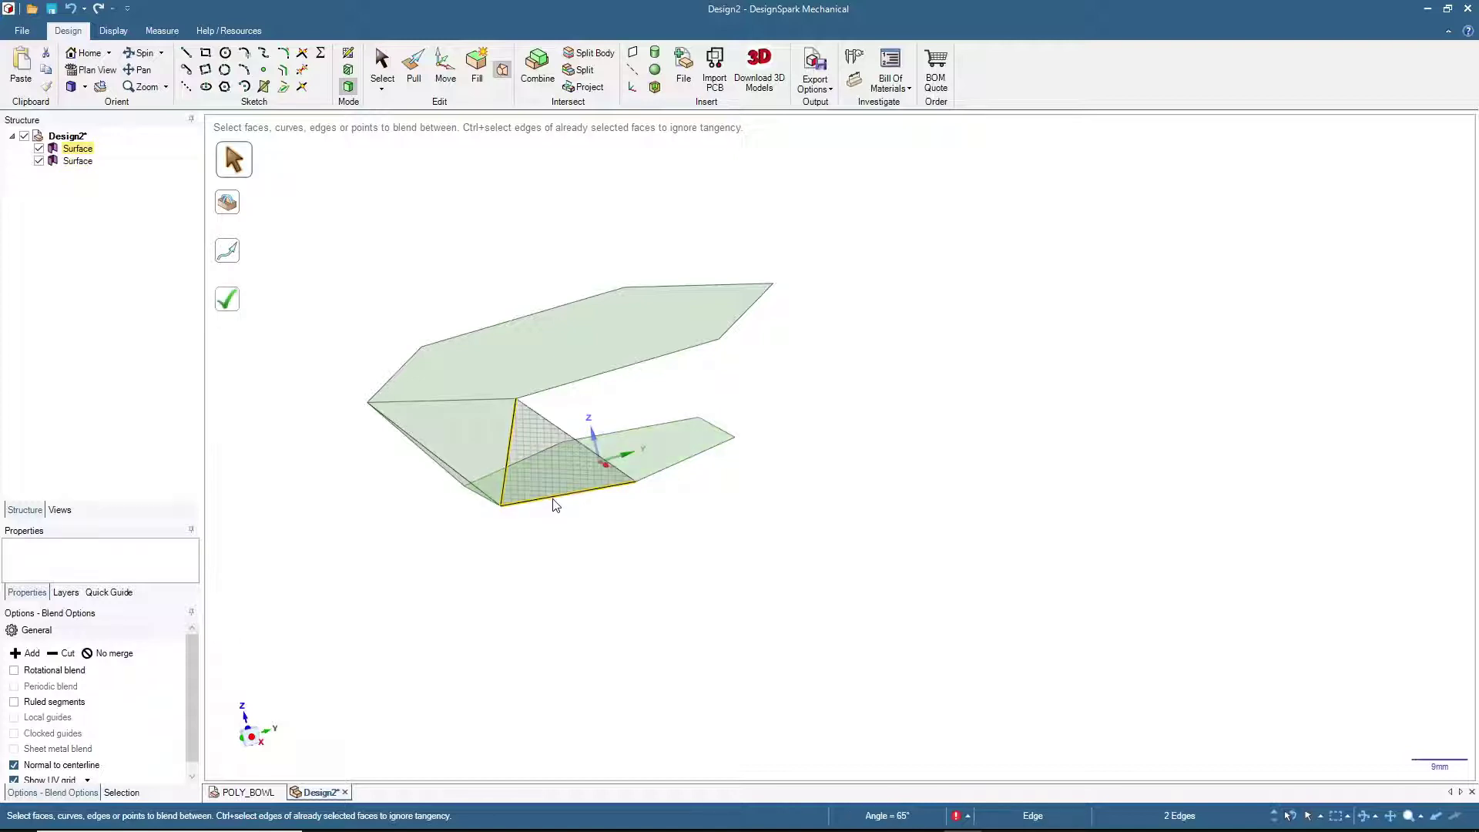
mouse_move(614, 578)
middle_mouse_down()
mouse_move(676, 621)
mouse_move(651, 466)
middle_mouse_up()
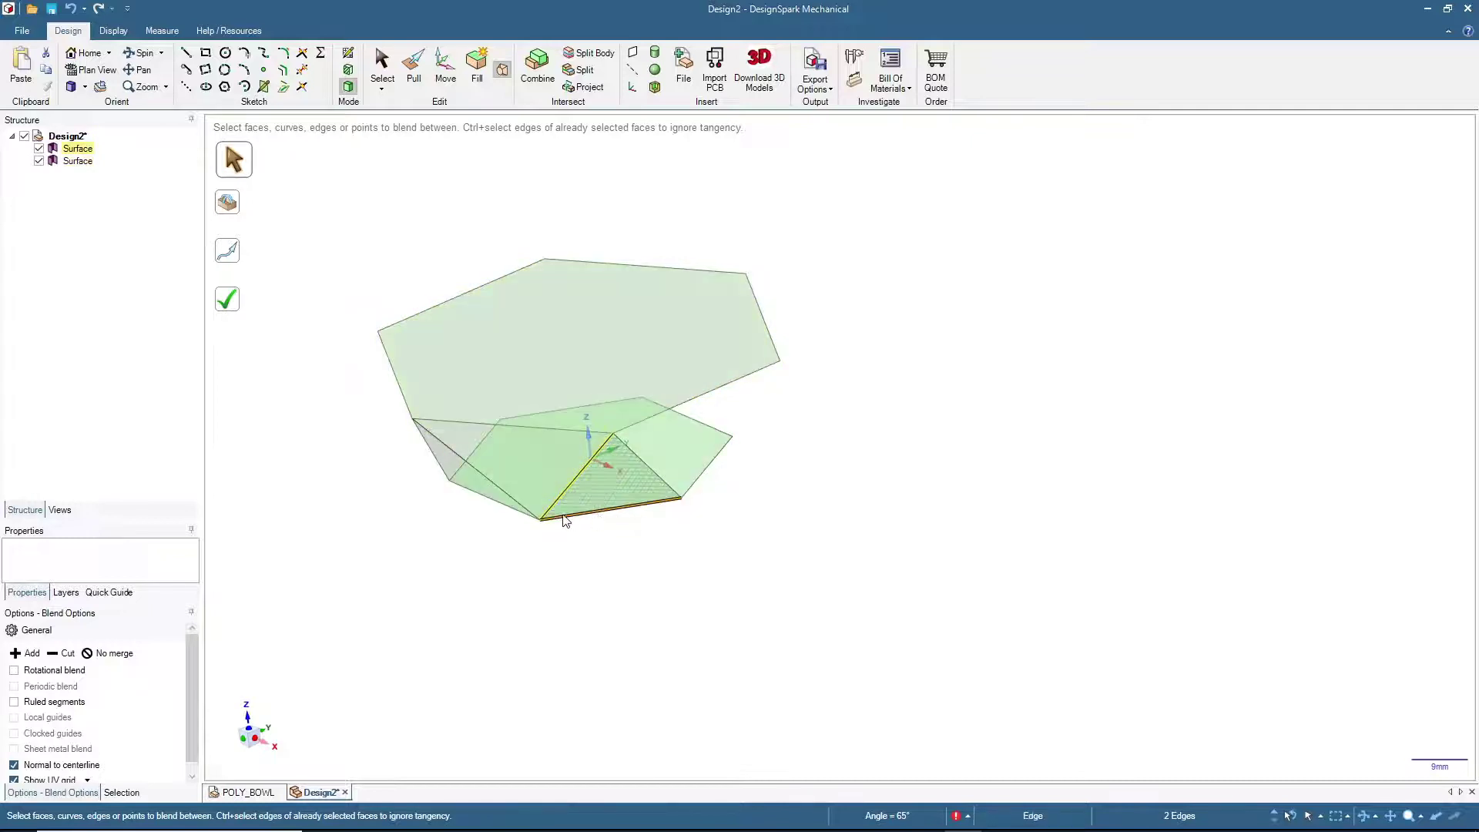
mouse_move(518, 516)
middle_mouse_down()
mouse_move(587, 696)
mouse_move(519, 568)
middle_mouse_up()
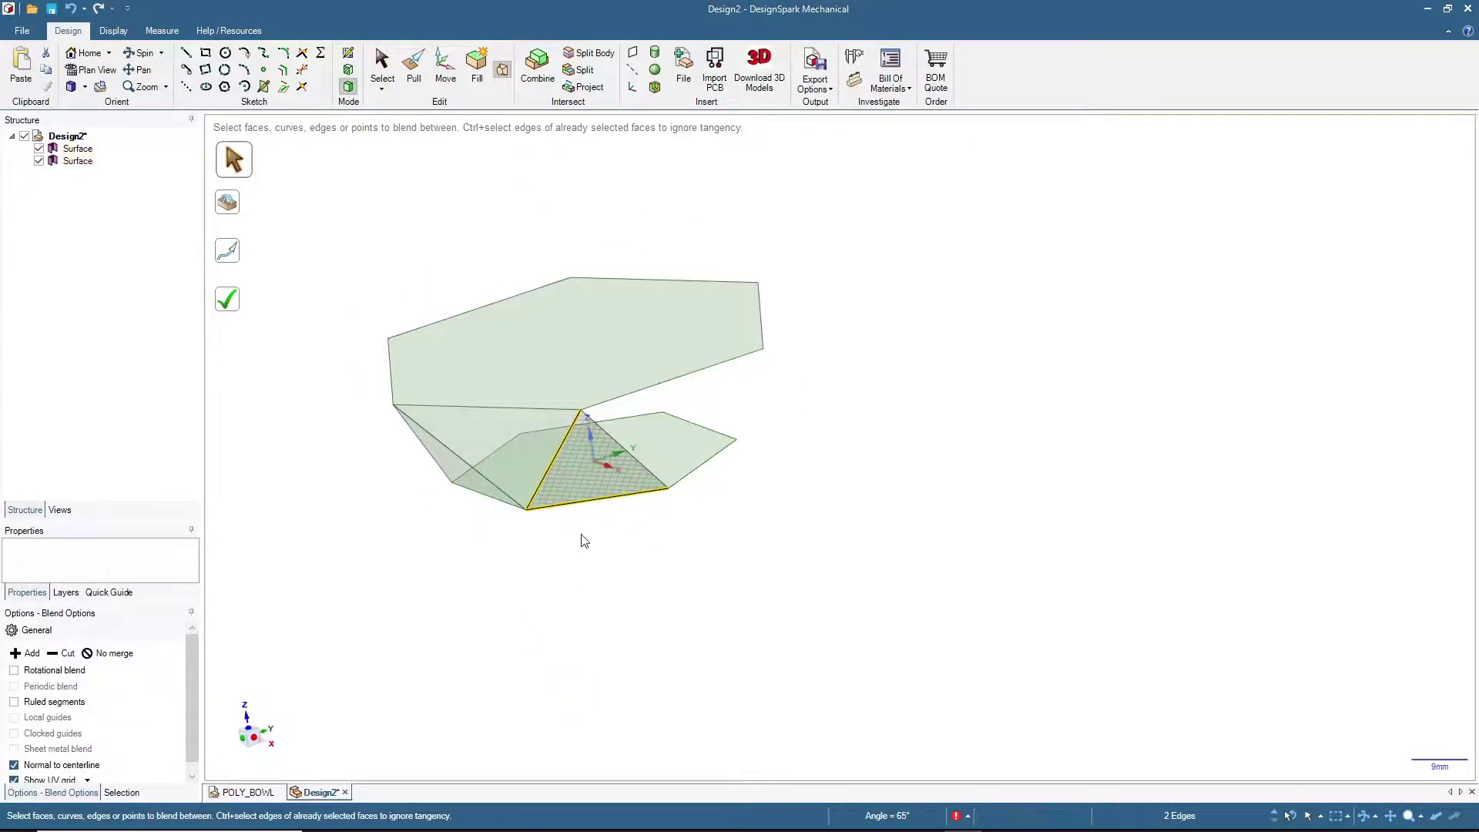
key("Escape")
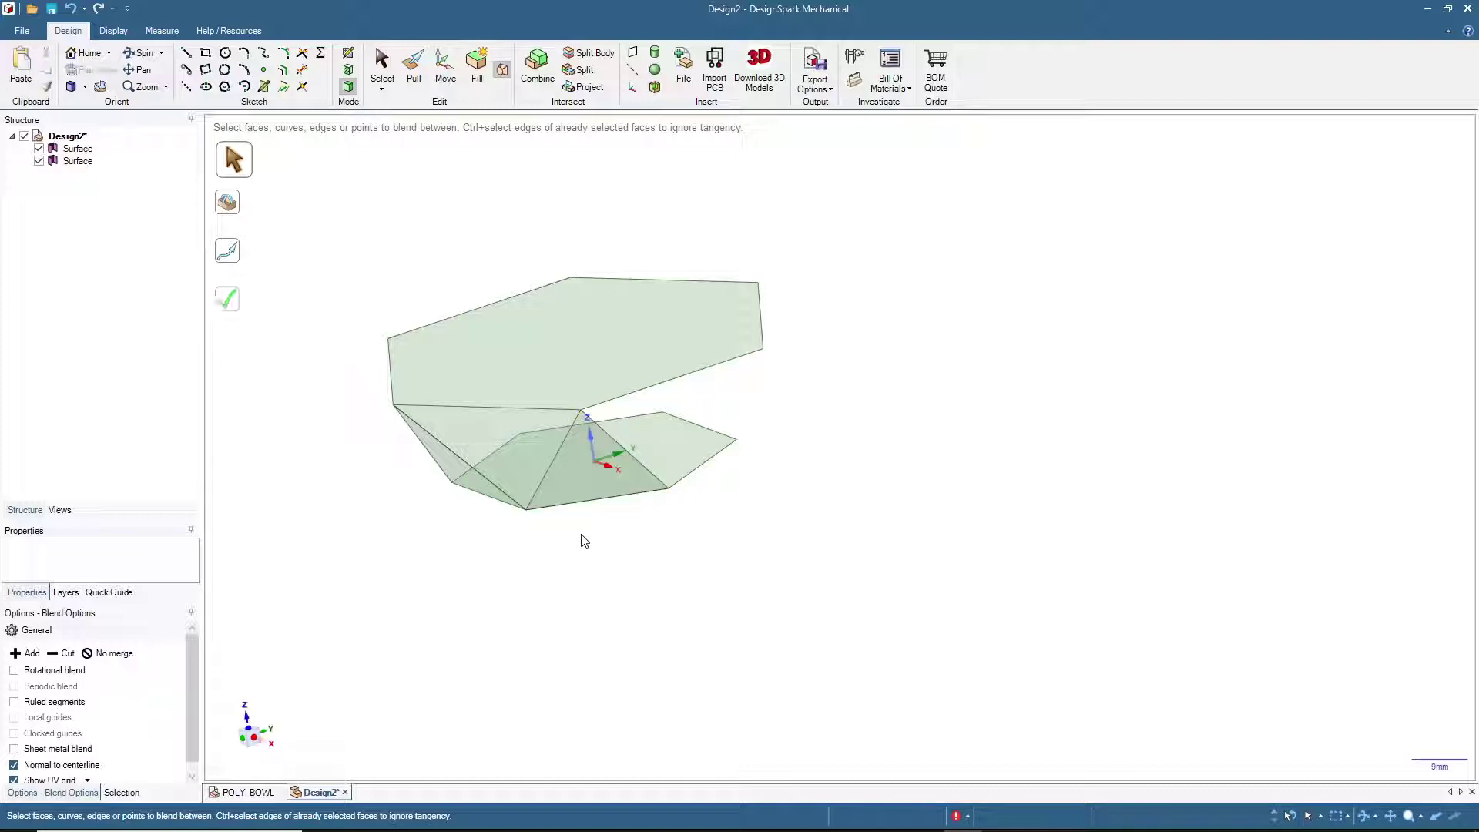
Blend two picked lower edges into another triangular facet.
mouse_move(618, 517)
middle_mouse_down()
mouse_move(588, 558)
mouse_move(614, 521)
middle_mouse_up()
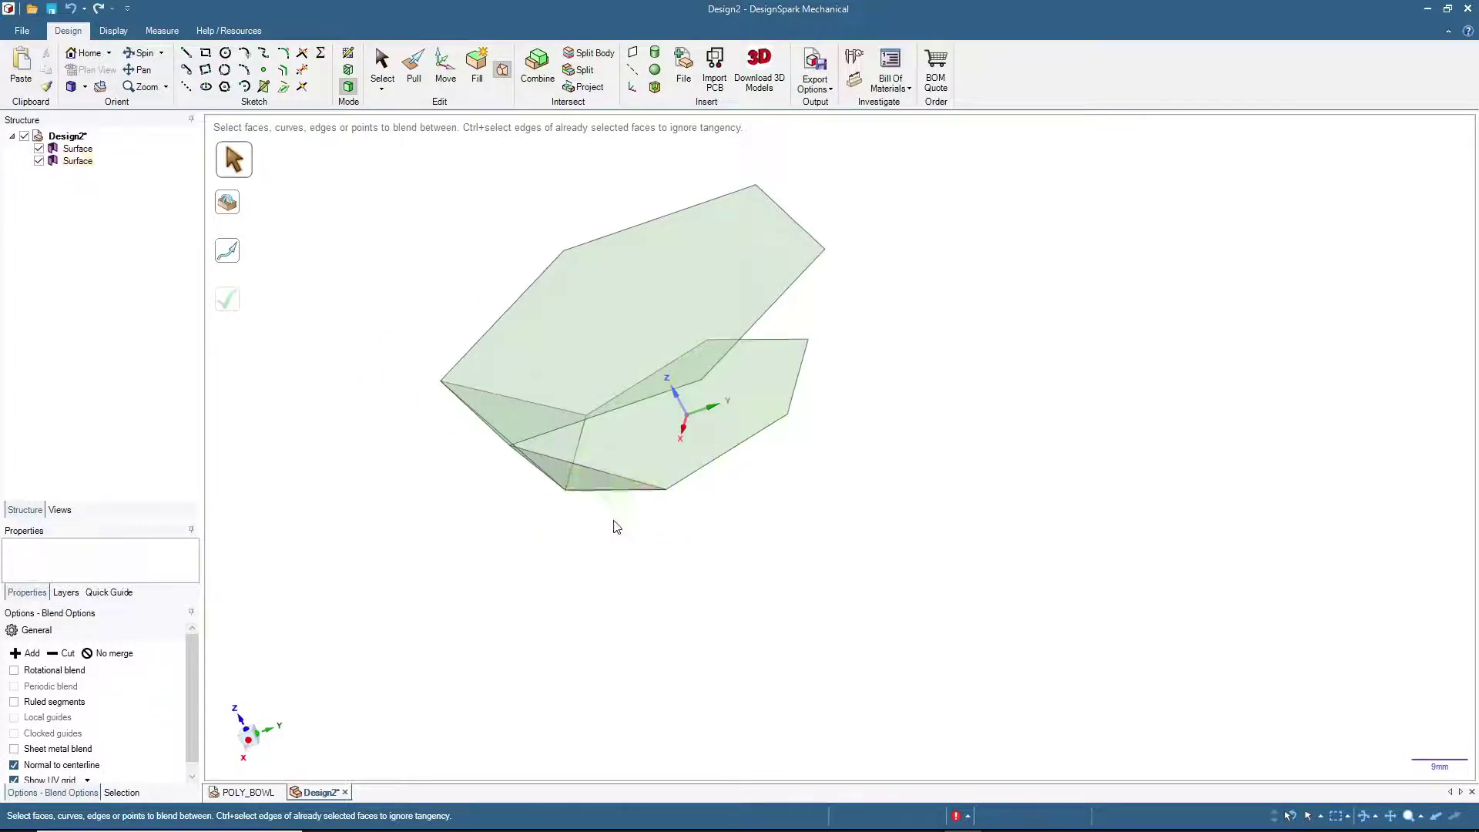
left_click(604, 472)
mouse_move(592, 418)
middle_mouse_down()
mouse_move(618, 534)
mouse_move(578, 454)
mouse_move(547, 440)
mouse_move(712, 473)
mouse_move(577, 605)
mouse_move(884, 465)
mouse_move(795, 502)
mouse_move(692, 468)
mouse_move(780, 473)
middle_mouse_up()
left_click(631, 468)
key("Escape")
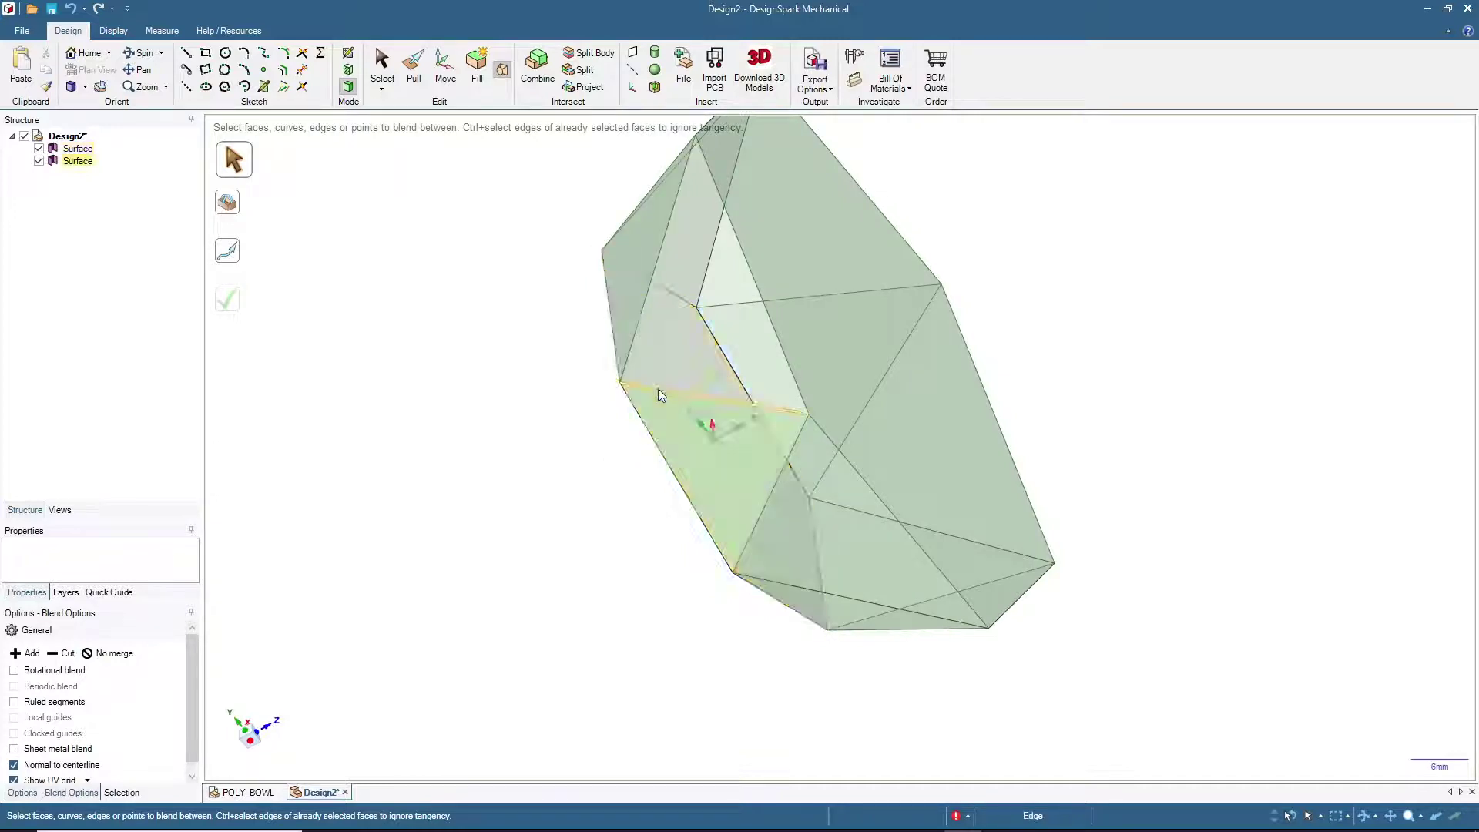
Pick one more edge pair, finish blending, and box-select both surface bodies.
left_click(657, 388)
left_click(761, 296)
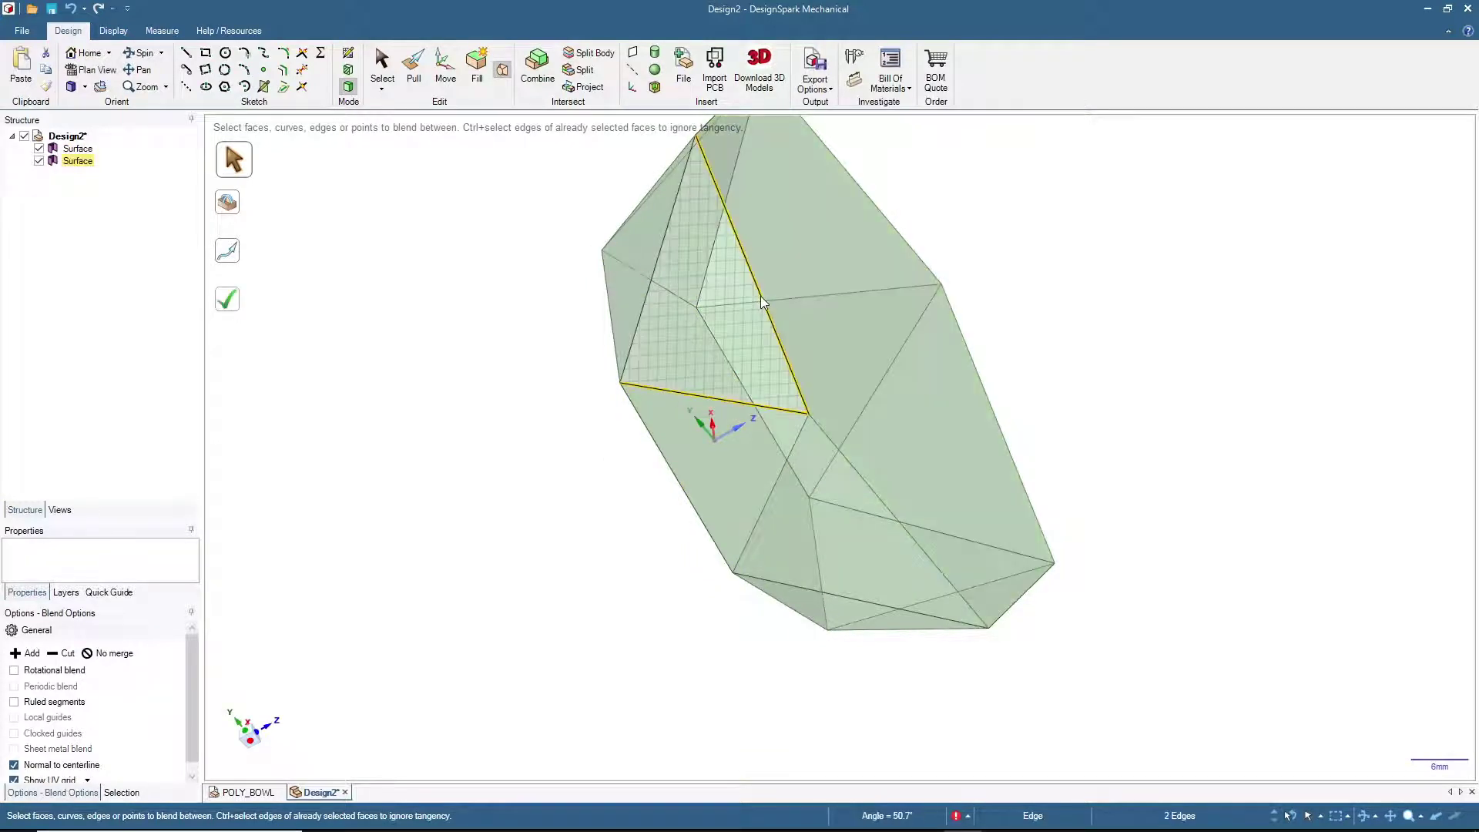
key("Escape")
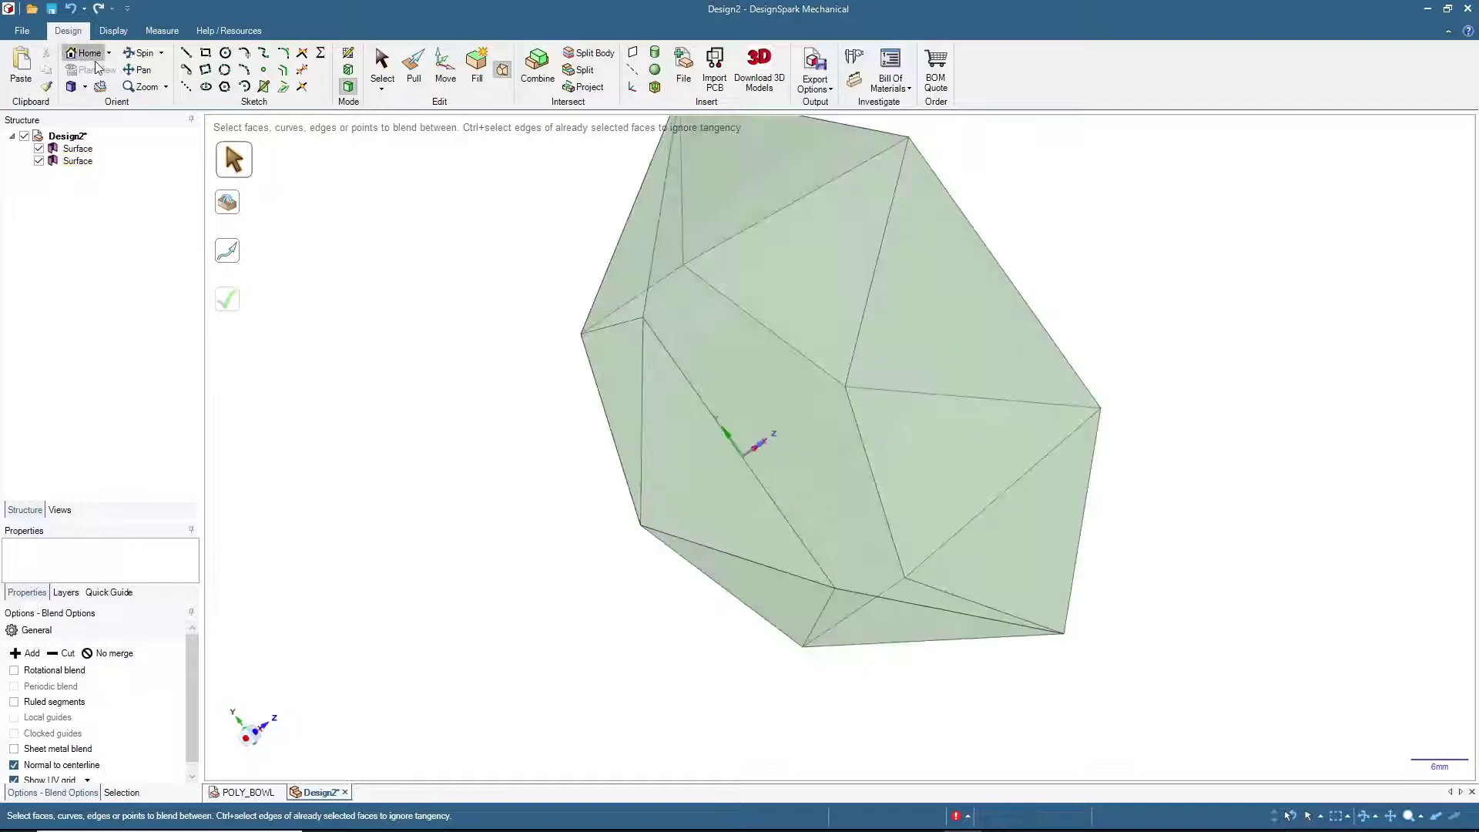
mouse_move(390, 347)
middle_mouse_down()
mouse_move(505, 368)
mouse_move(529, 442)
mouse_move(495, 508)
middle_mouse_up()
key("Escape")
mouse_move(432, 206)
left_mouse_down()
mouse_move(1056, 585)
mouse_move(1331, 712)
left_mouse_up()
Select both bowl surface bodies using the Structure tree and a box around the model.
left_click(1225, 674)
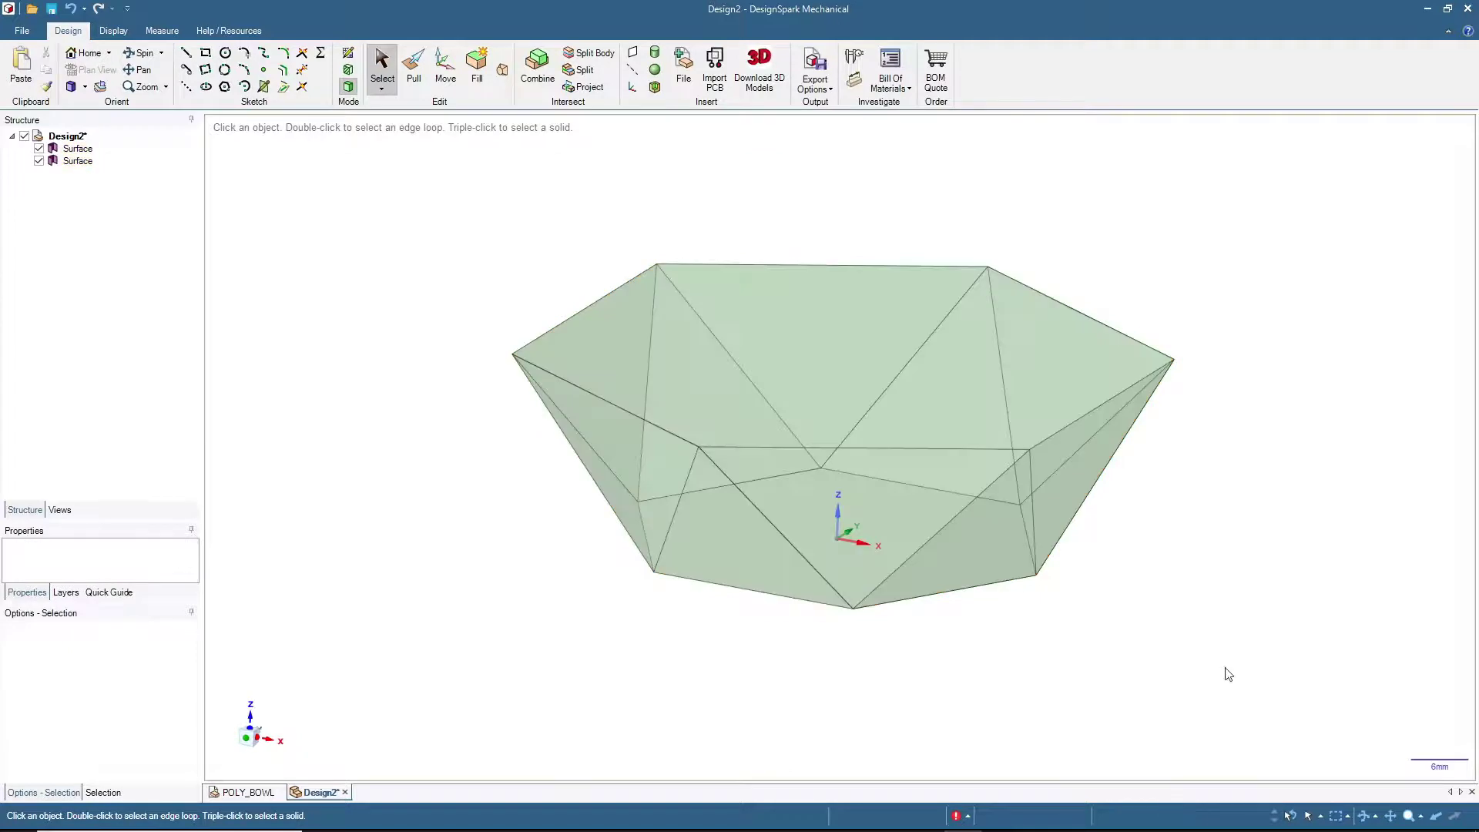
left_click(84, 161)
mouse_move(416, 591)
middle_mouse_down()
mouse_move(602, 539)
mouse_move(576, 626)
mouse_move(489, 637)
mouse_move(680, 604)
mouse_move(499, 509)
mouse_move(441, 539)
mouse_move(427, 416)
middle_mouse_up()
left_click(78, 150)
left_click(427, 416)
mouse_move(443, 267)
middle_mouse_down()
mouse_move(370, 304)
mouse_move(273, 256)
middle_mouse_up()
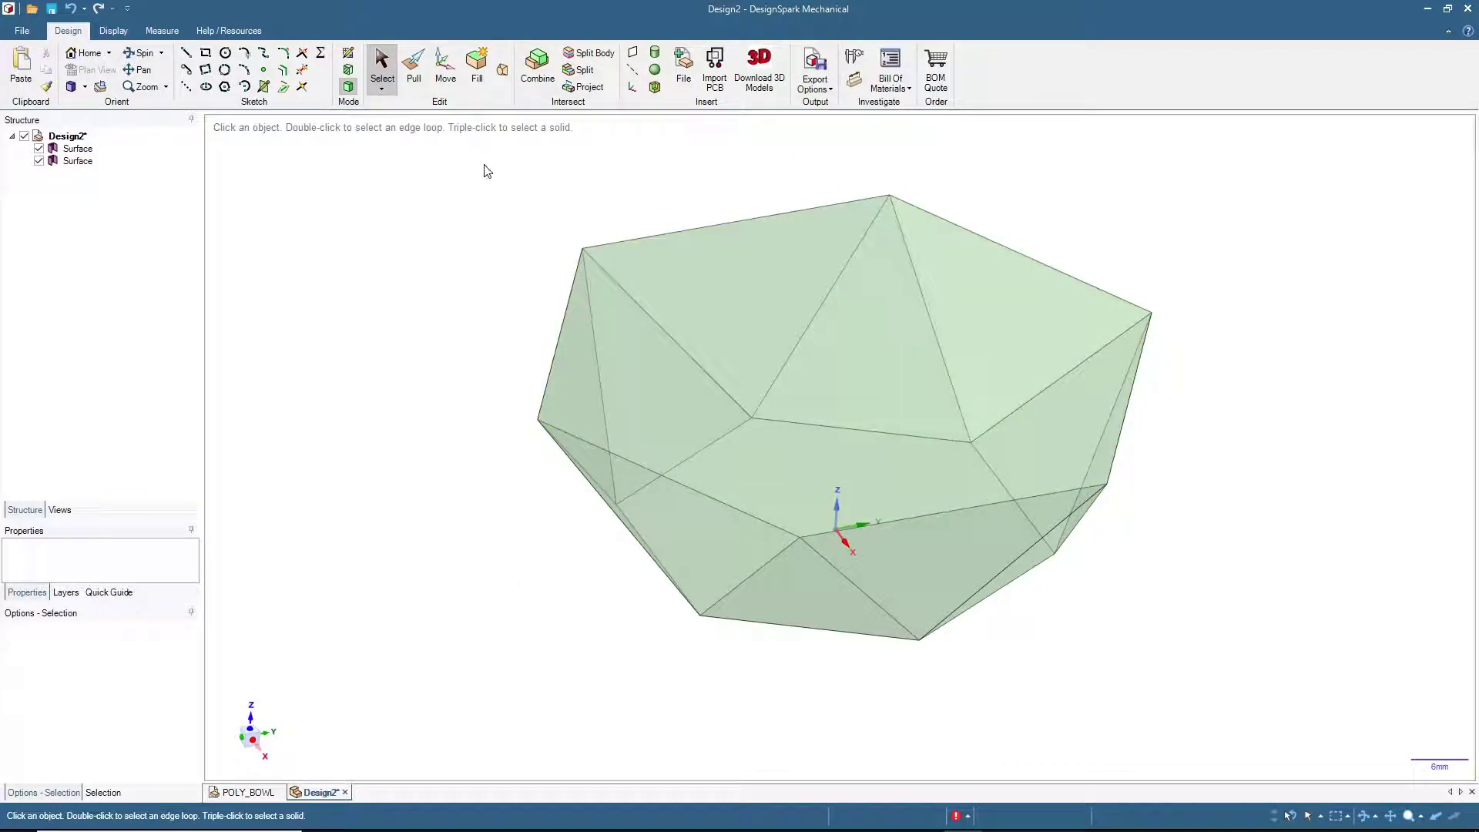
mouse_move(466, 150)
left_mouse_down()
mouse_move(1065, 514)
mouse_move(1300, 700)
left_mouse_up()
mouse_move(1235, 714)
middle_mouse_down()
mouse_move(1241, 559)
mouse_move(1252, 637)
mouse_move(1116, 654)
middle_mouse_up()
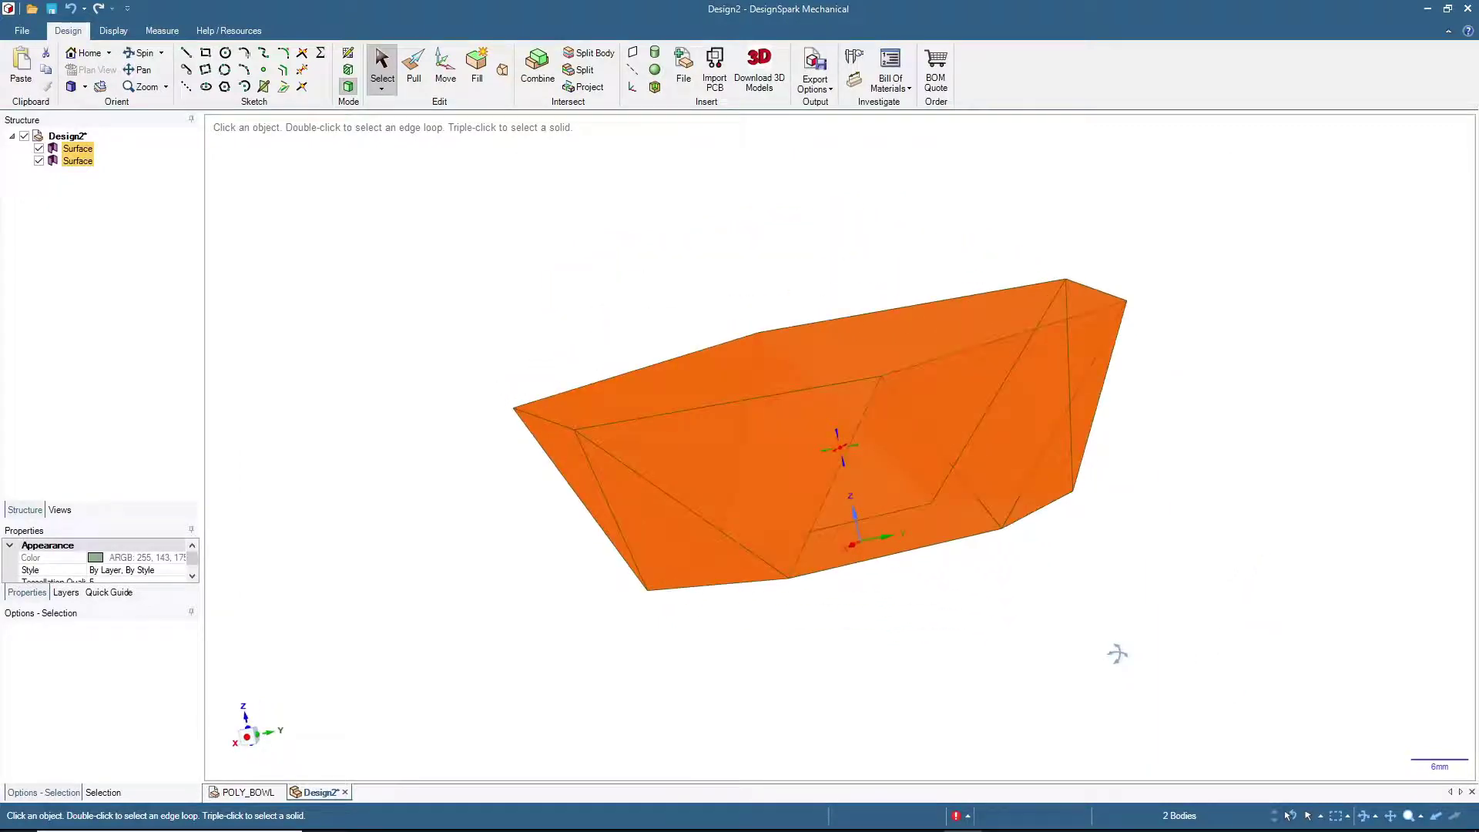
Combine the selected surfaces into one solid and reset to the home view.
left_click(550, 71)
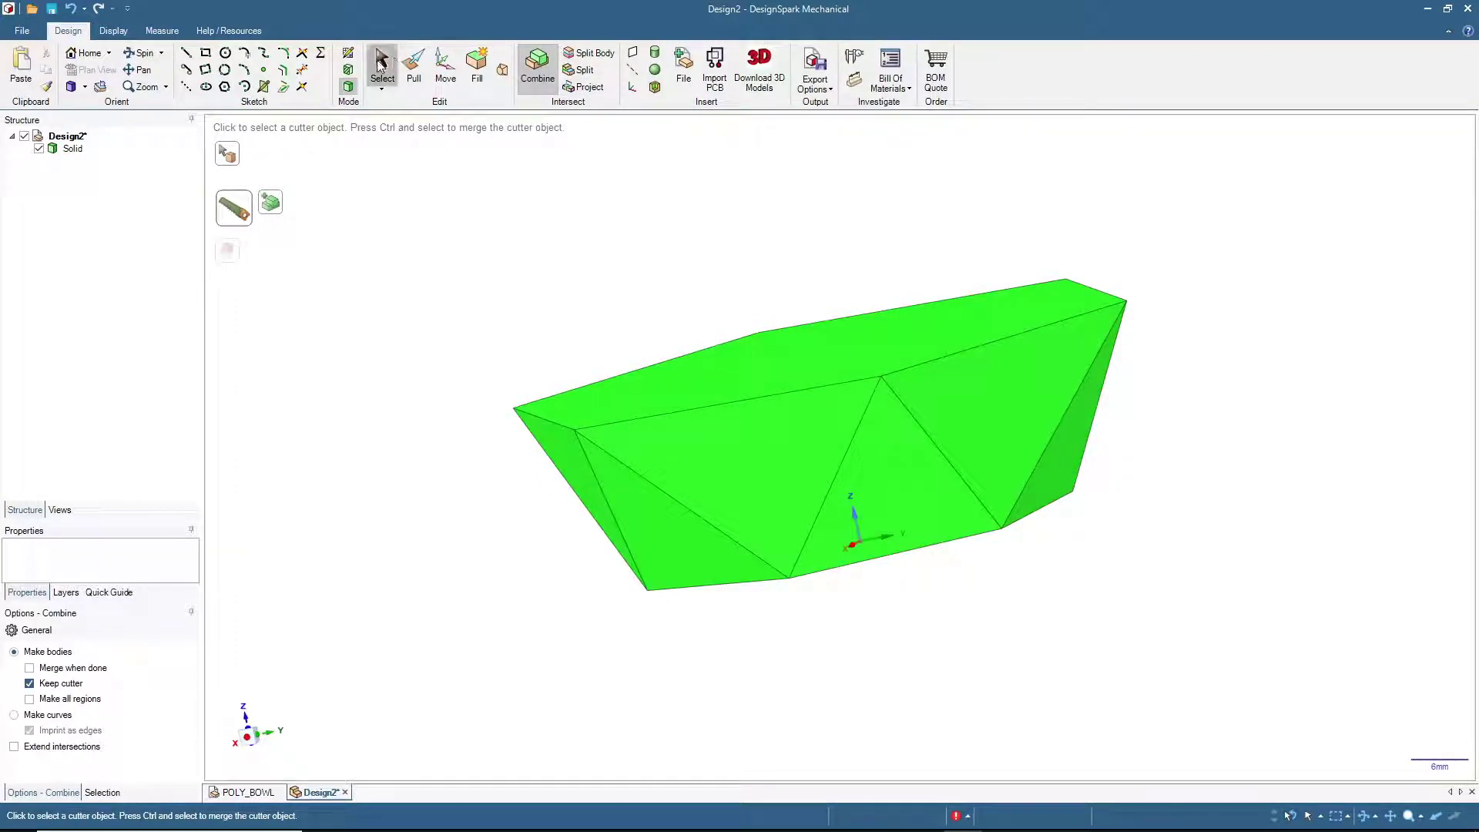
left_click(383, 60)
left_click(86, 53)
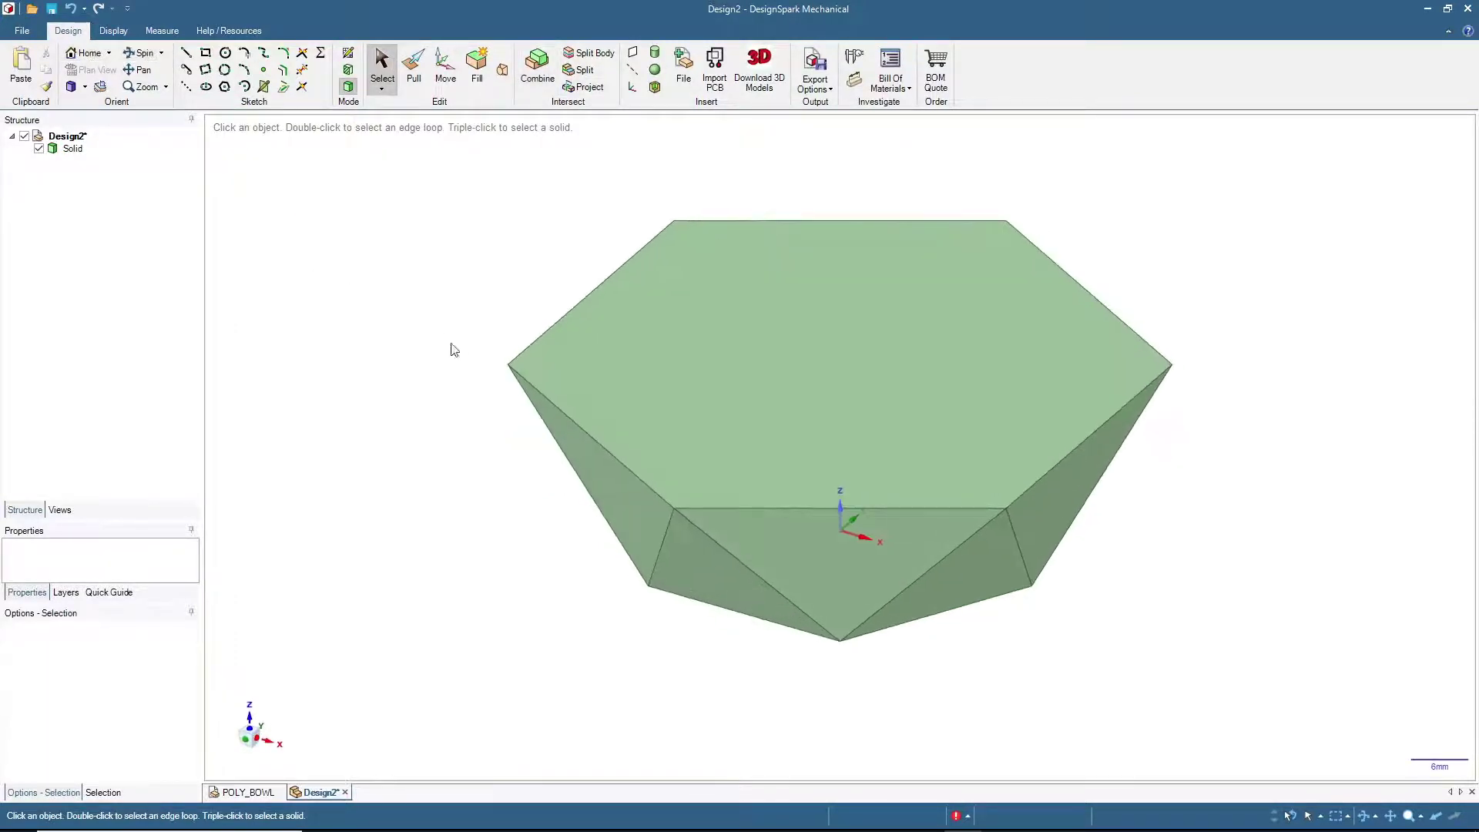
mouse_move(405, 450)
middle_mouse_down()
mouse_move(421, 533)
mouse_move(466, 522)
middle_mouse_up()
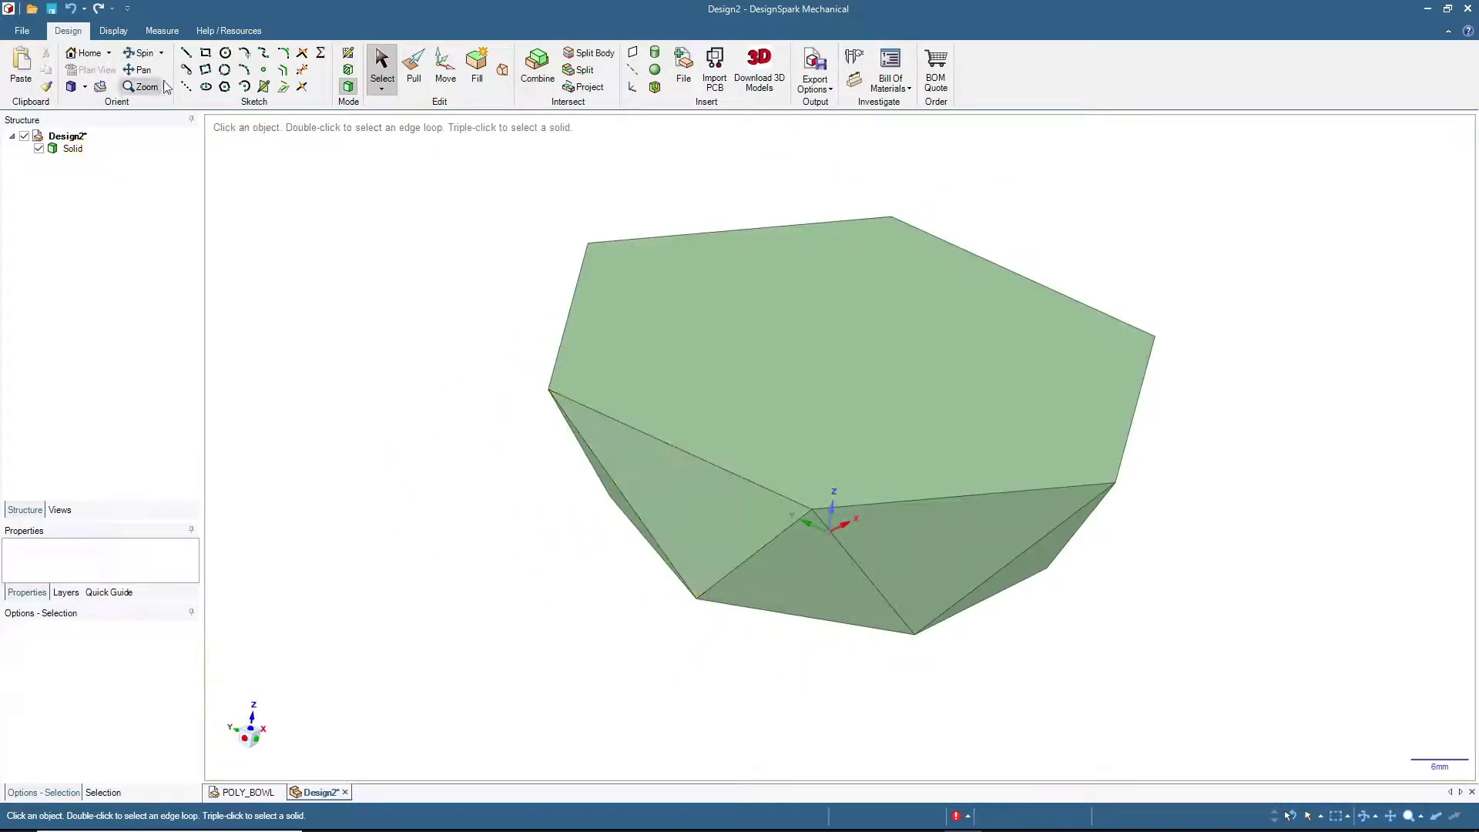
Try pulling the hexagonal top face up into a rim slab, then undo it.
left_click(841, 333)
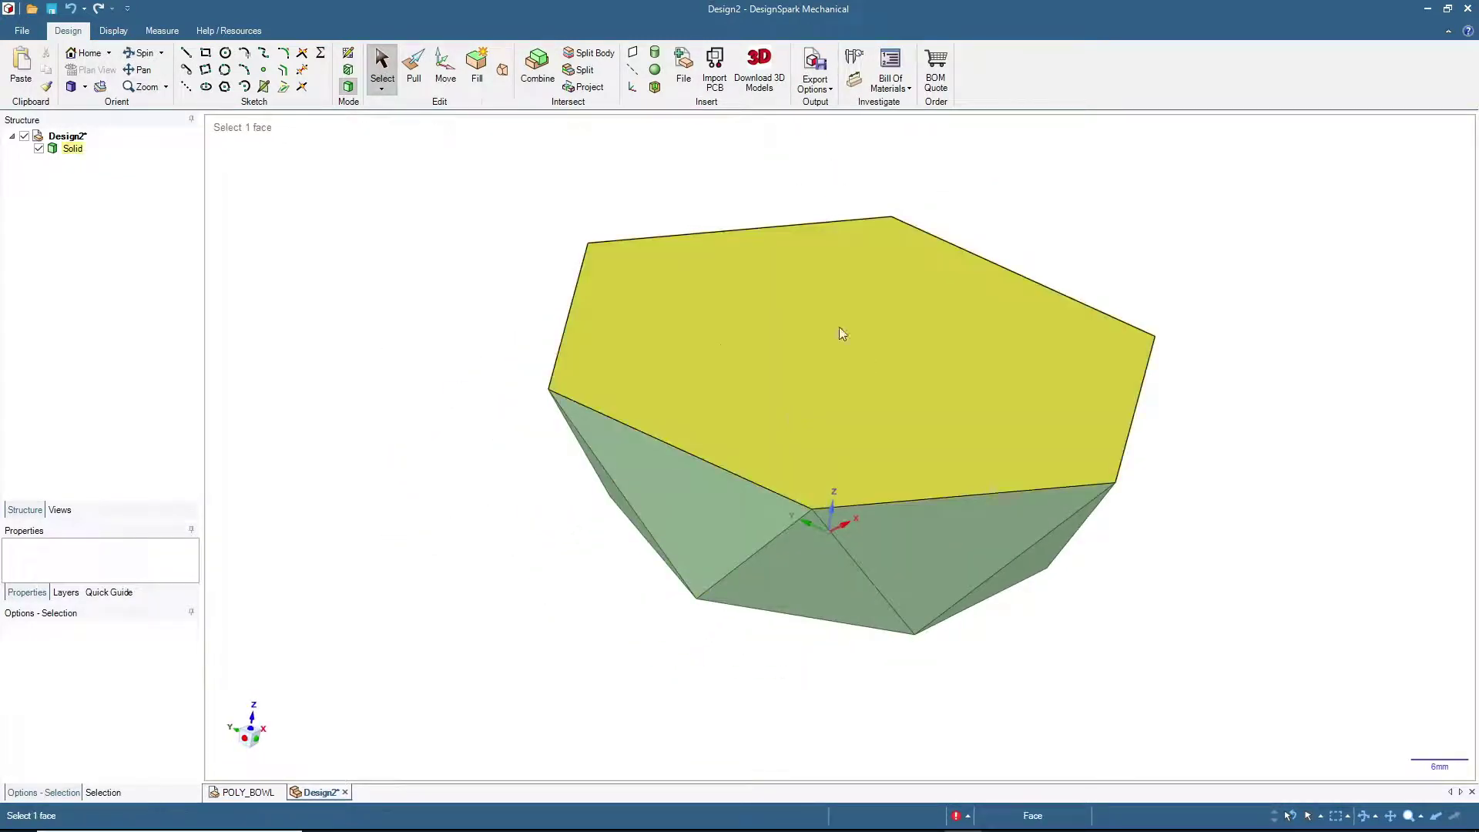
left_click(720, 349)
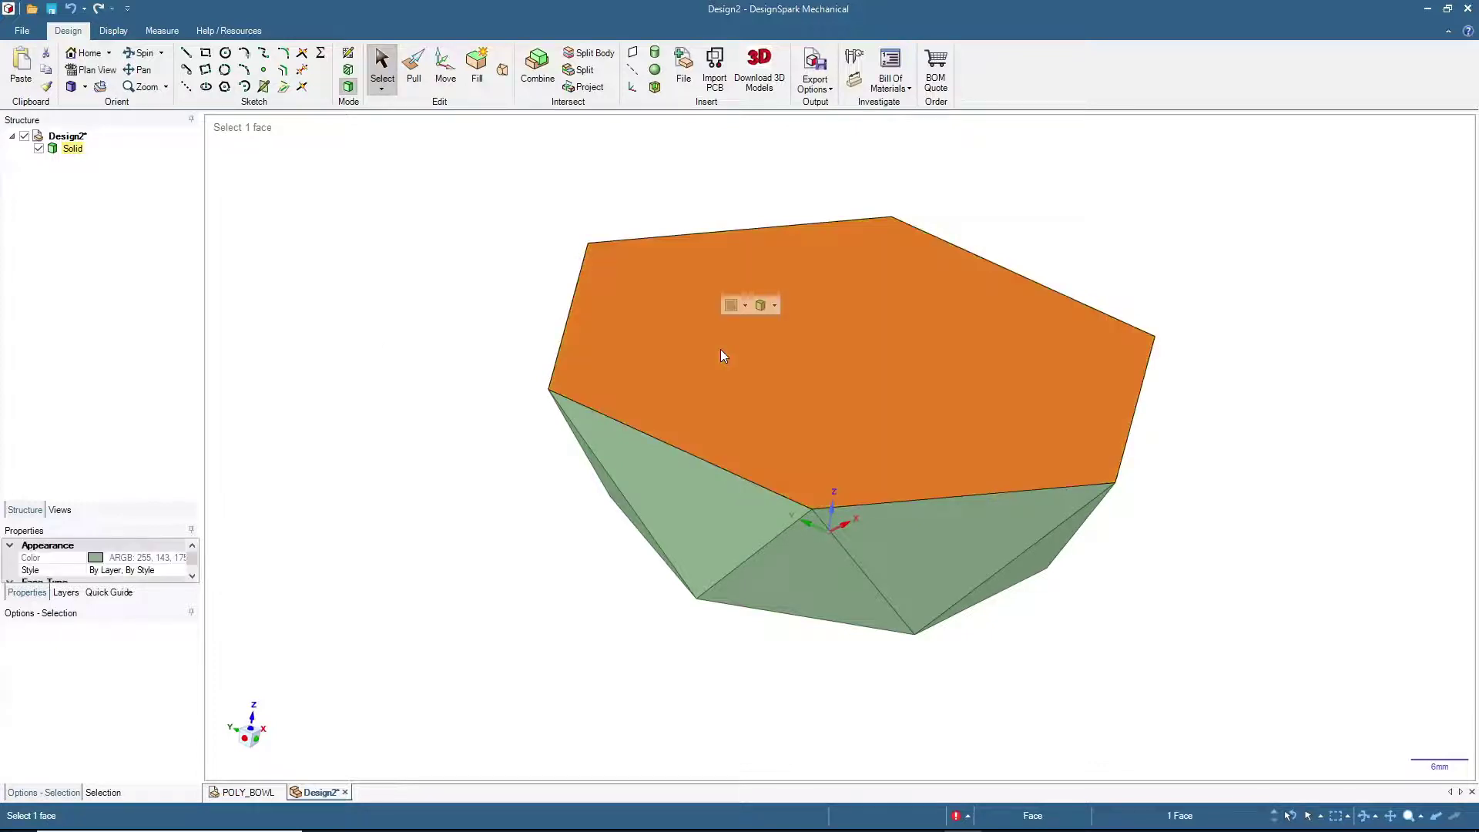
left_click(417, 70)
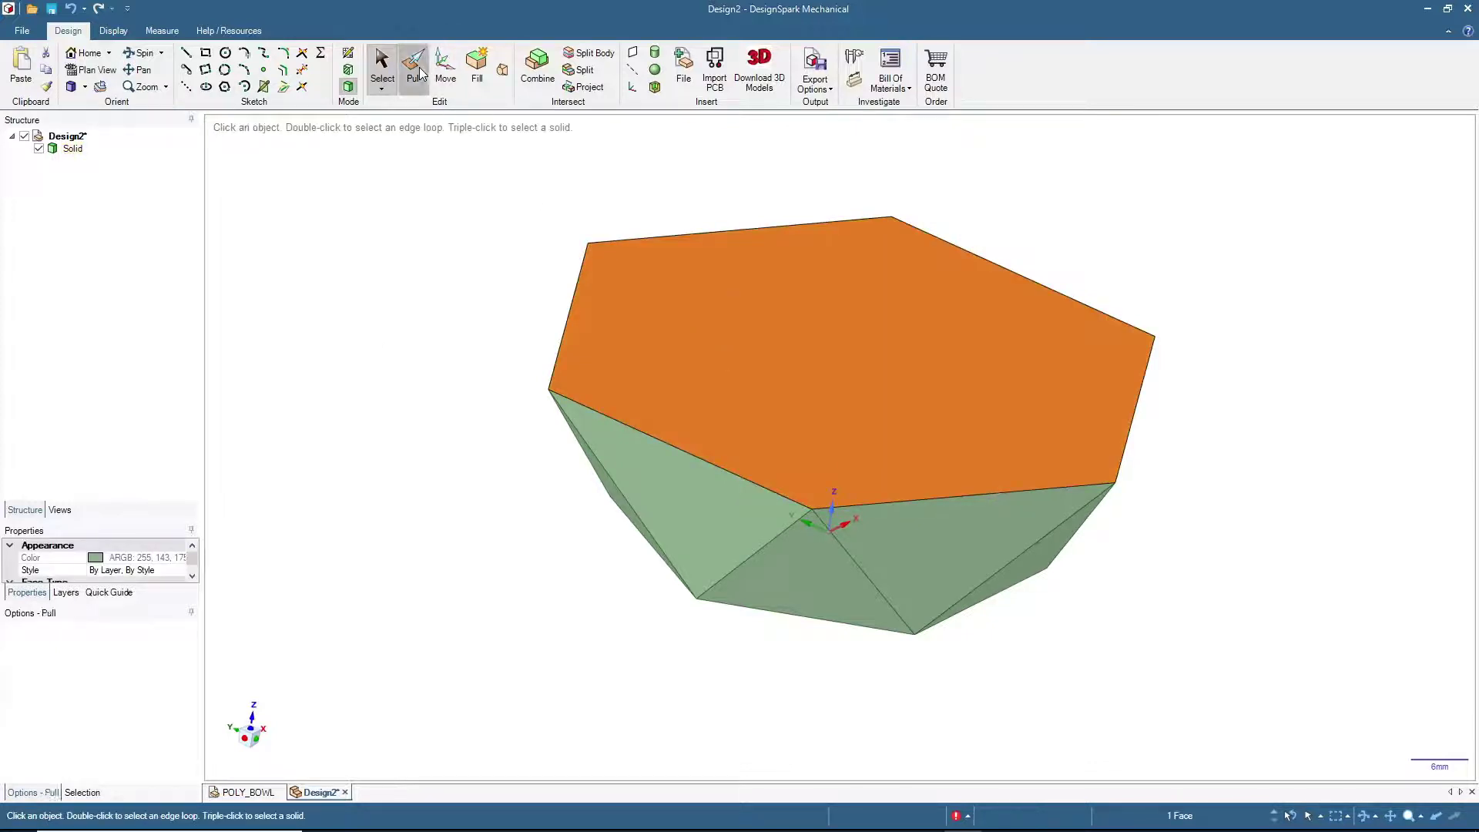
left_click_drag(720, 408, 732, 348)
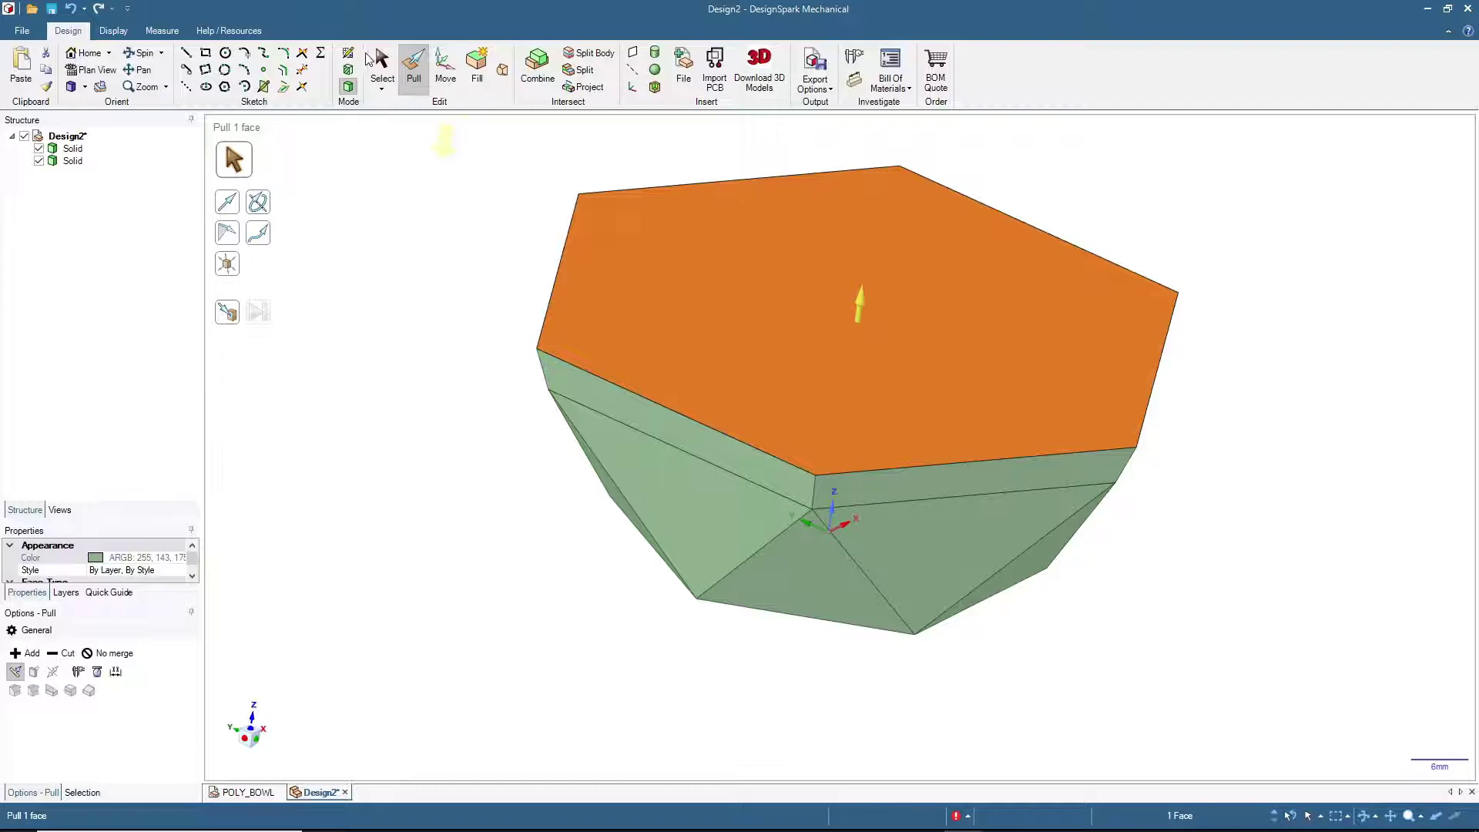
left_click(382, 68)
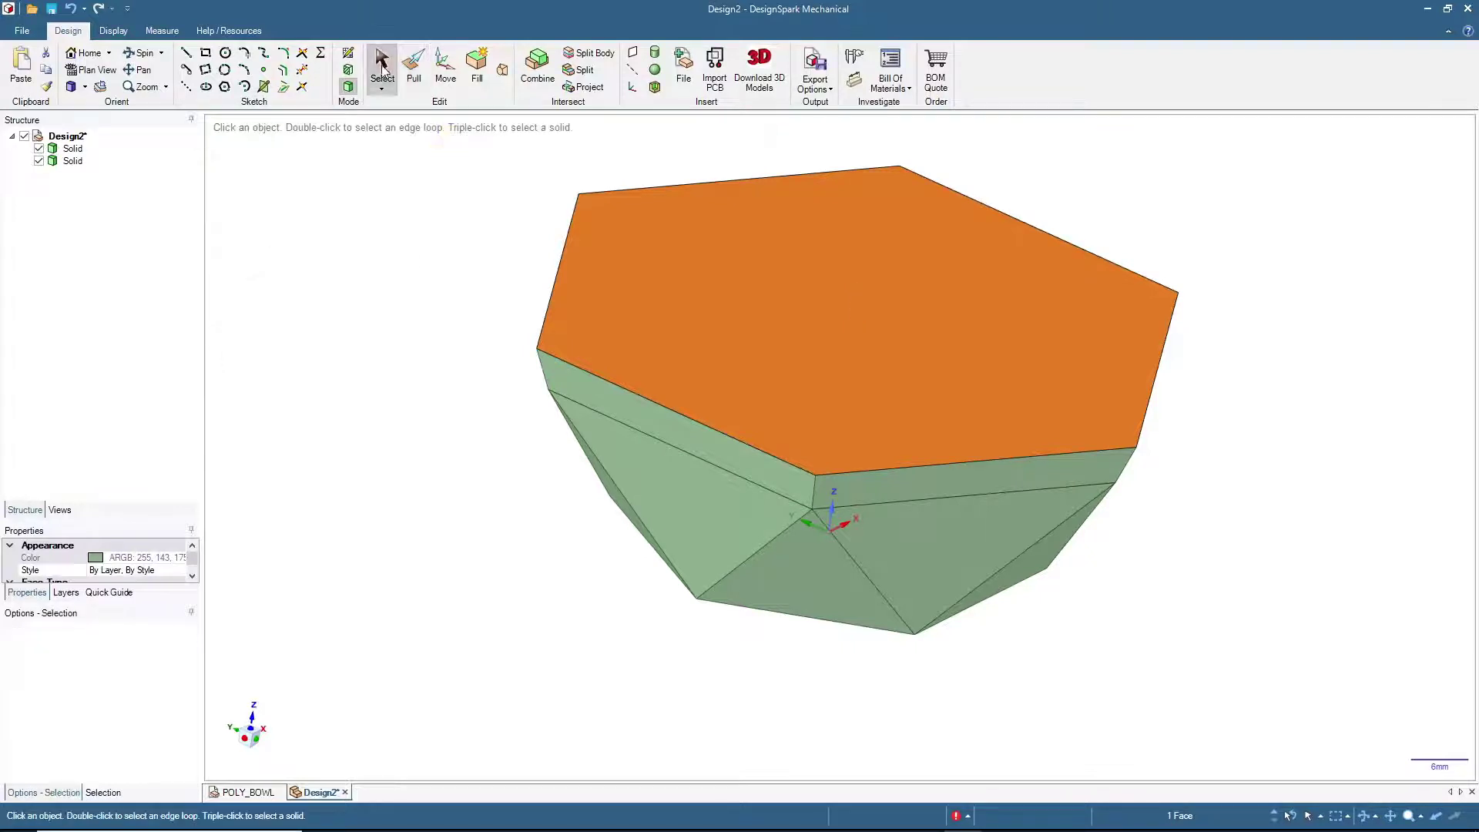
left_click(407, 342)
middle_click_drag(483, 624, 274, 579)
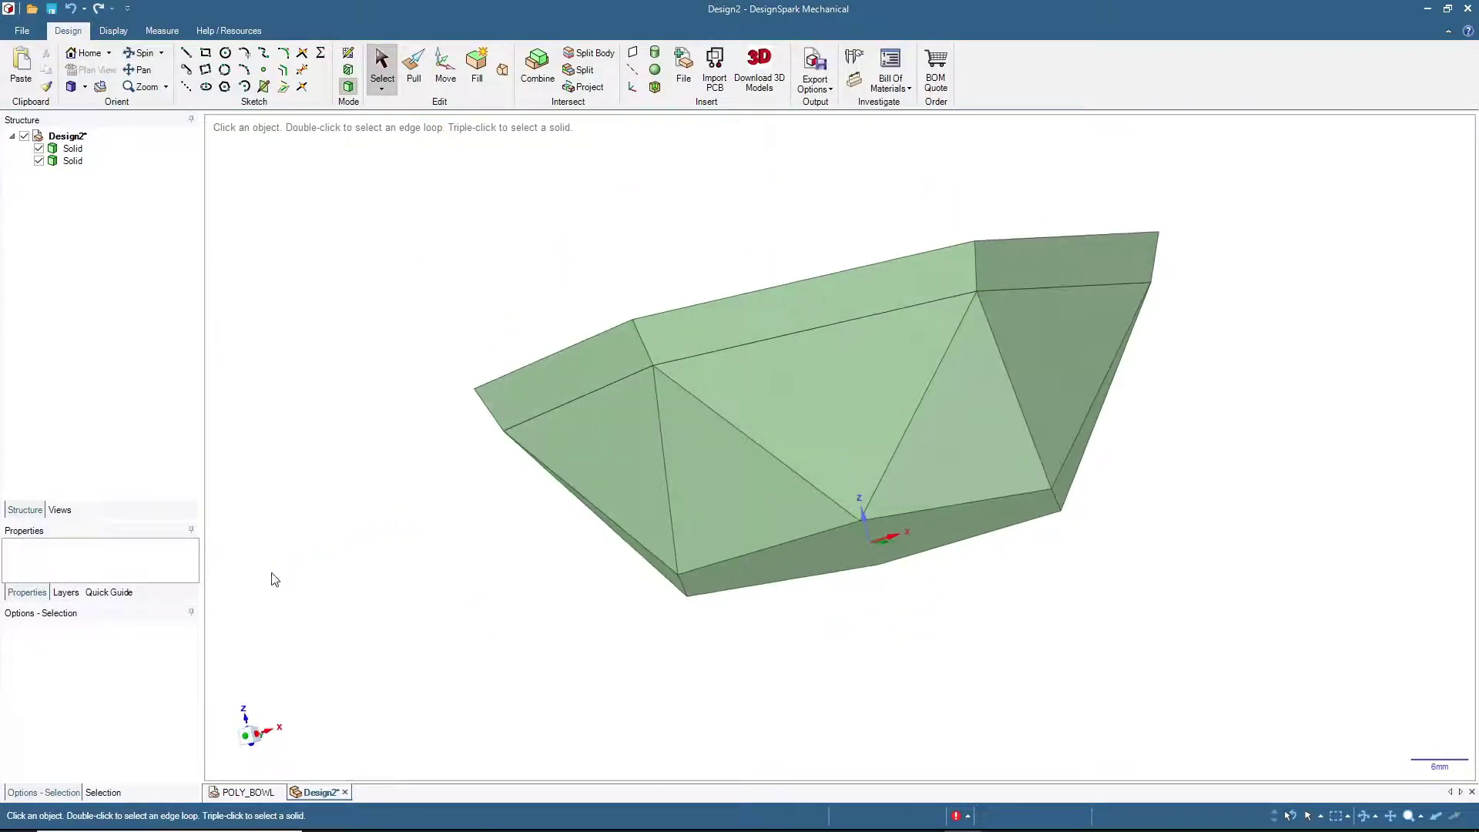
mouse_move(439, 505)
middle_mouse_down()
mouse_move(594, 581)
mouse_move(813, 608)
mouse_move(876, 545)
mouse_move(968, 567)
mouse_move(998, 655)
mouse_move(887, 679)
mouse_move(651, 614)
mouse_move(594, 519)
mouse_move(520, 513)
middle_mouse_up()
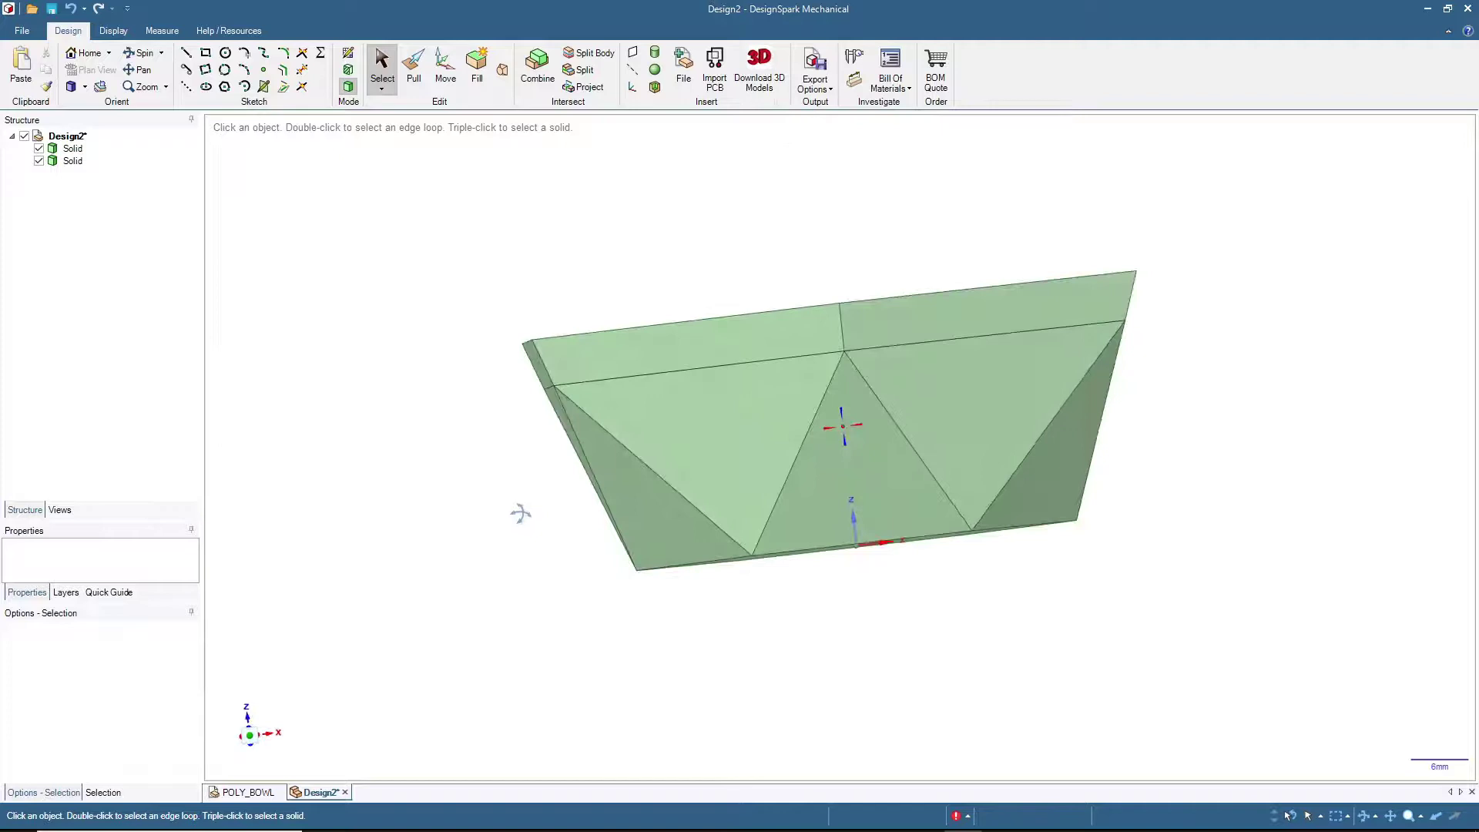
left_click(552, 385)
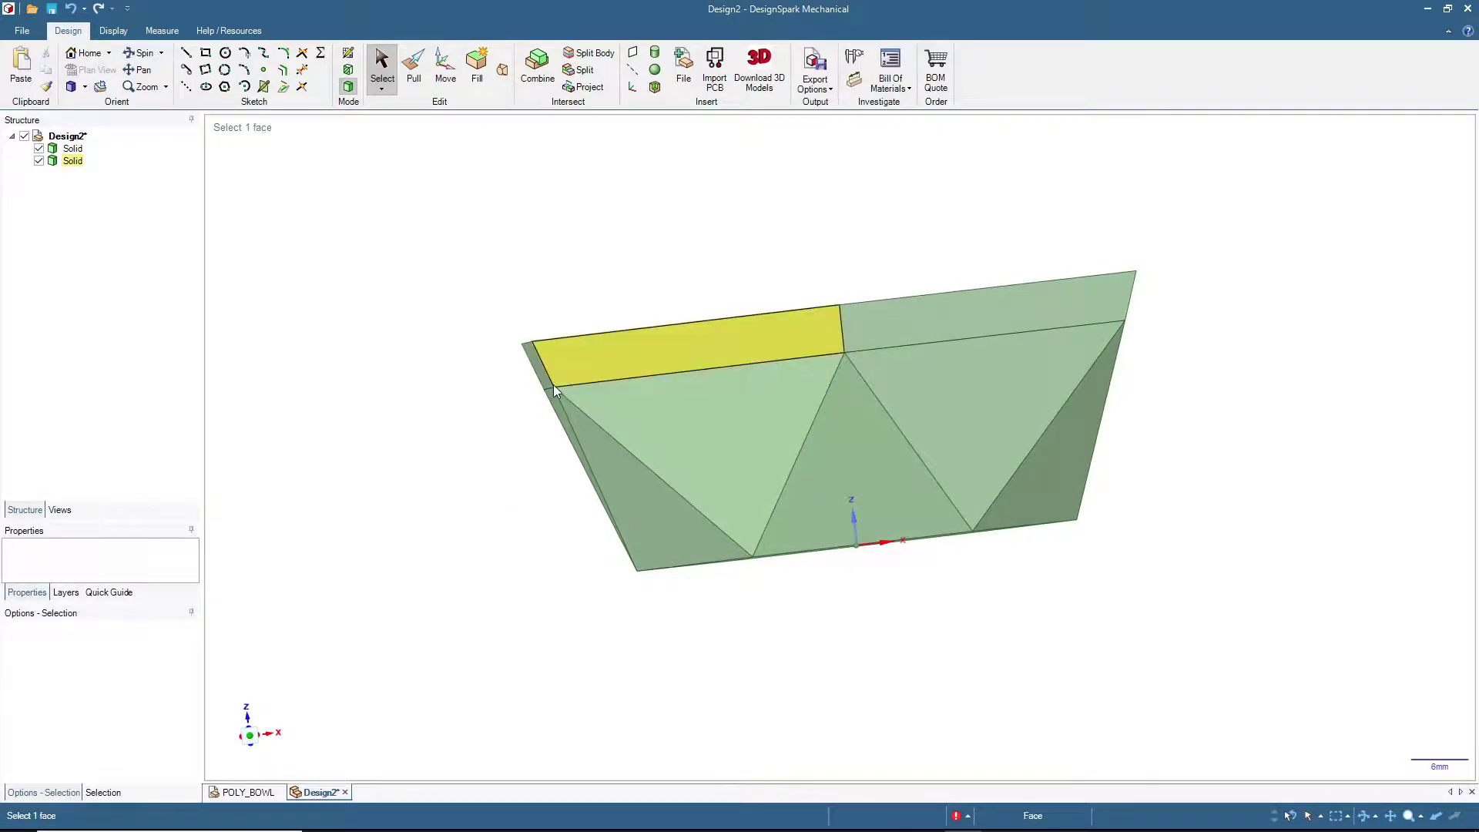
left_click(580, 327)
middle_click_drag(389, 429, 423, 469)
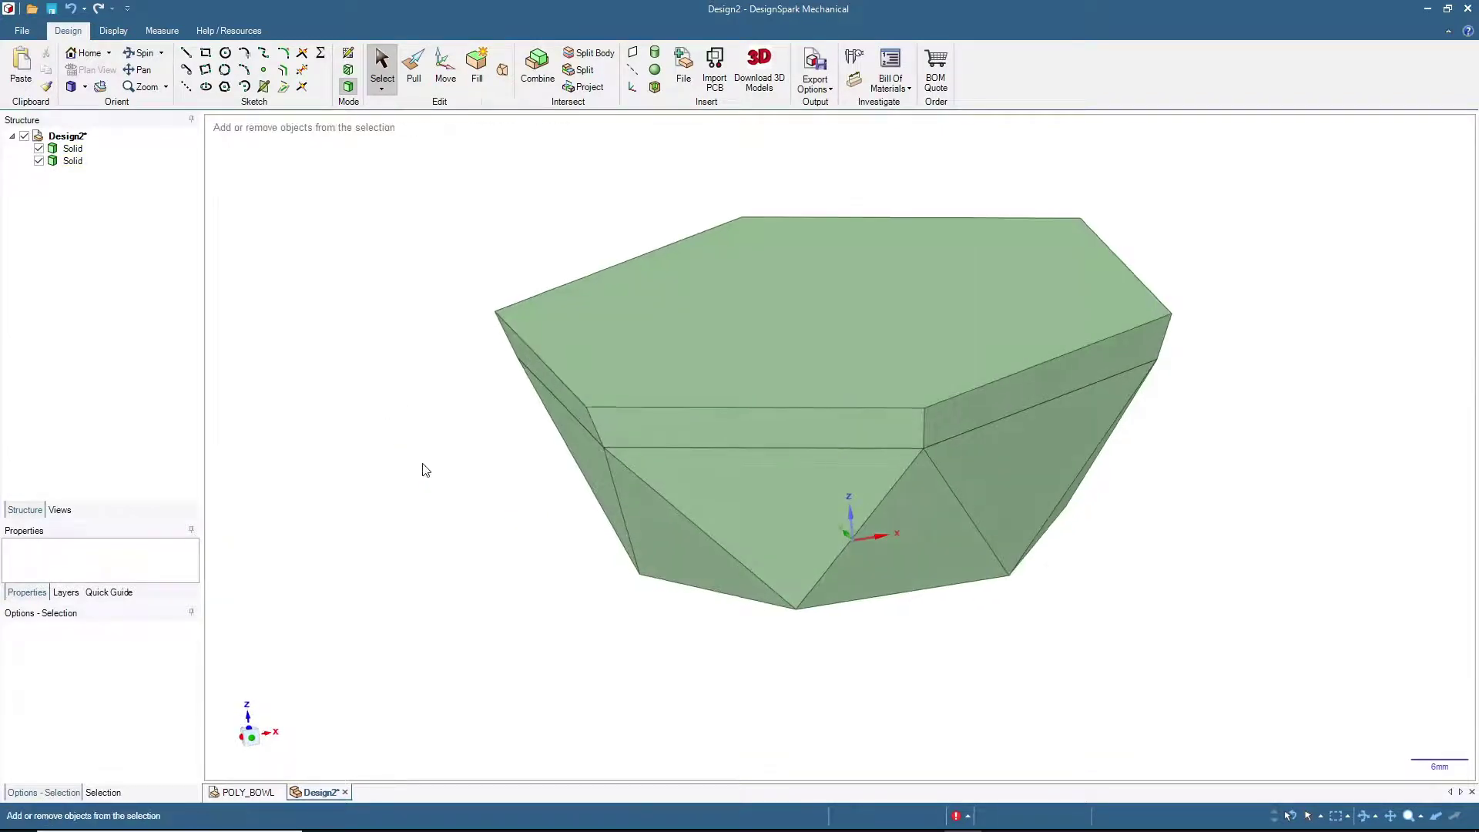
key("ctrl+z")
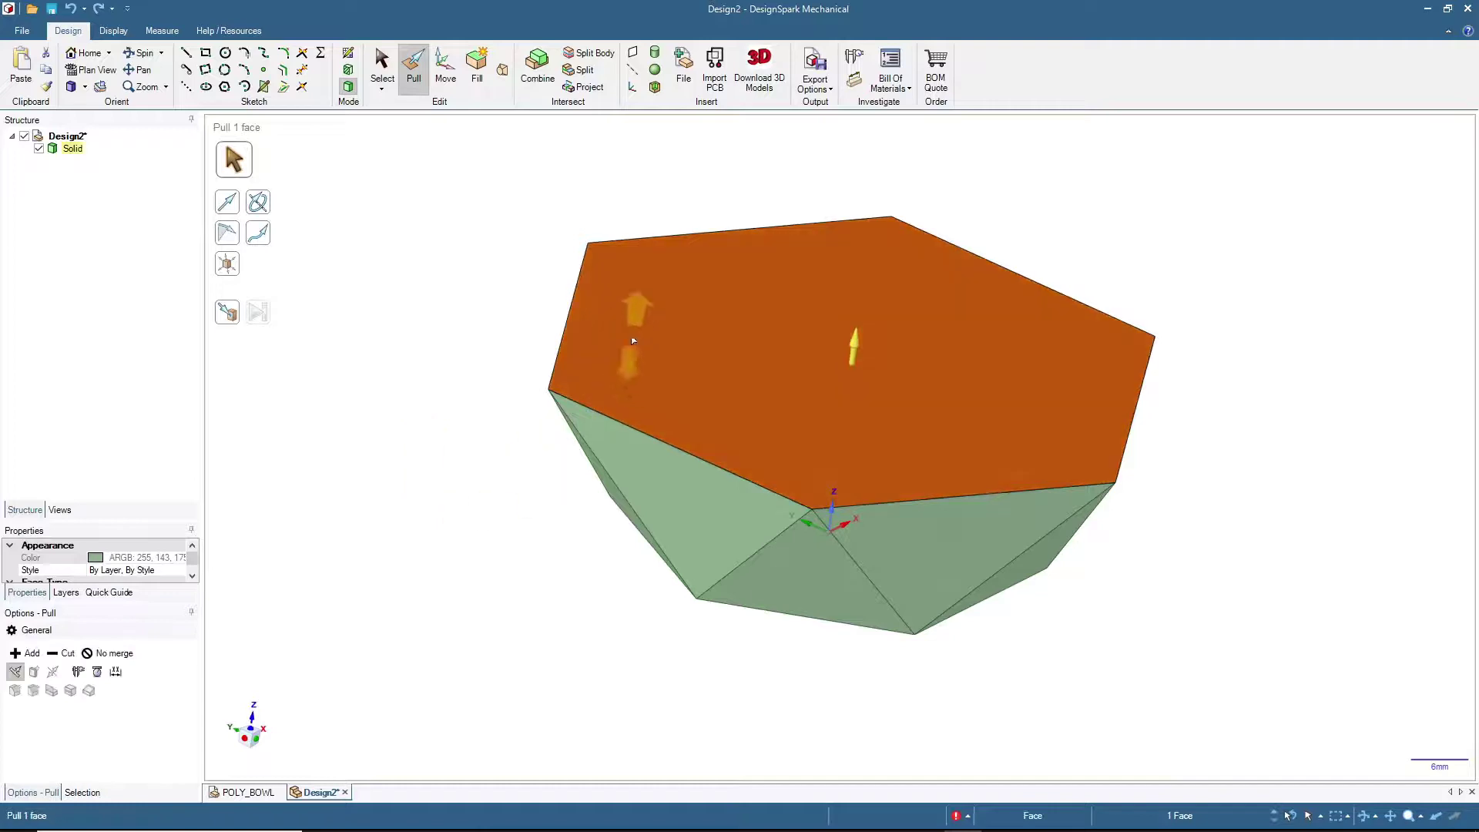
left_click(383, 67)
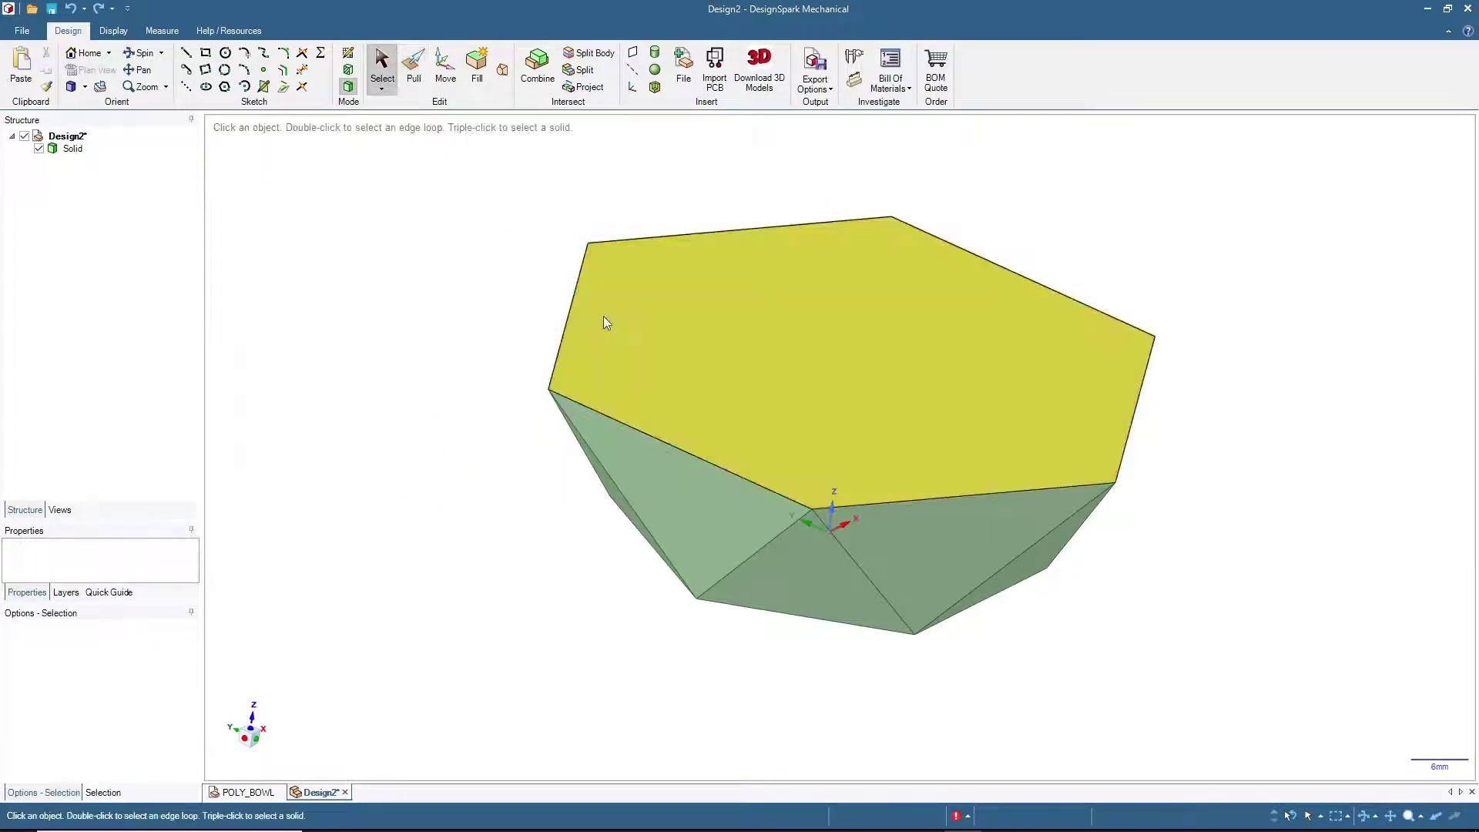
Copy the top face out as a separate surface and hide the bowl solid.
left_click(605, 322)
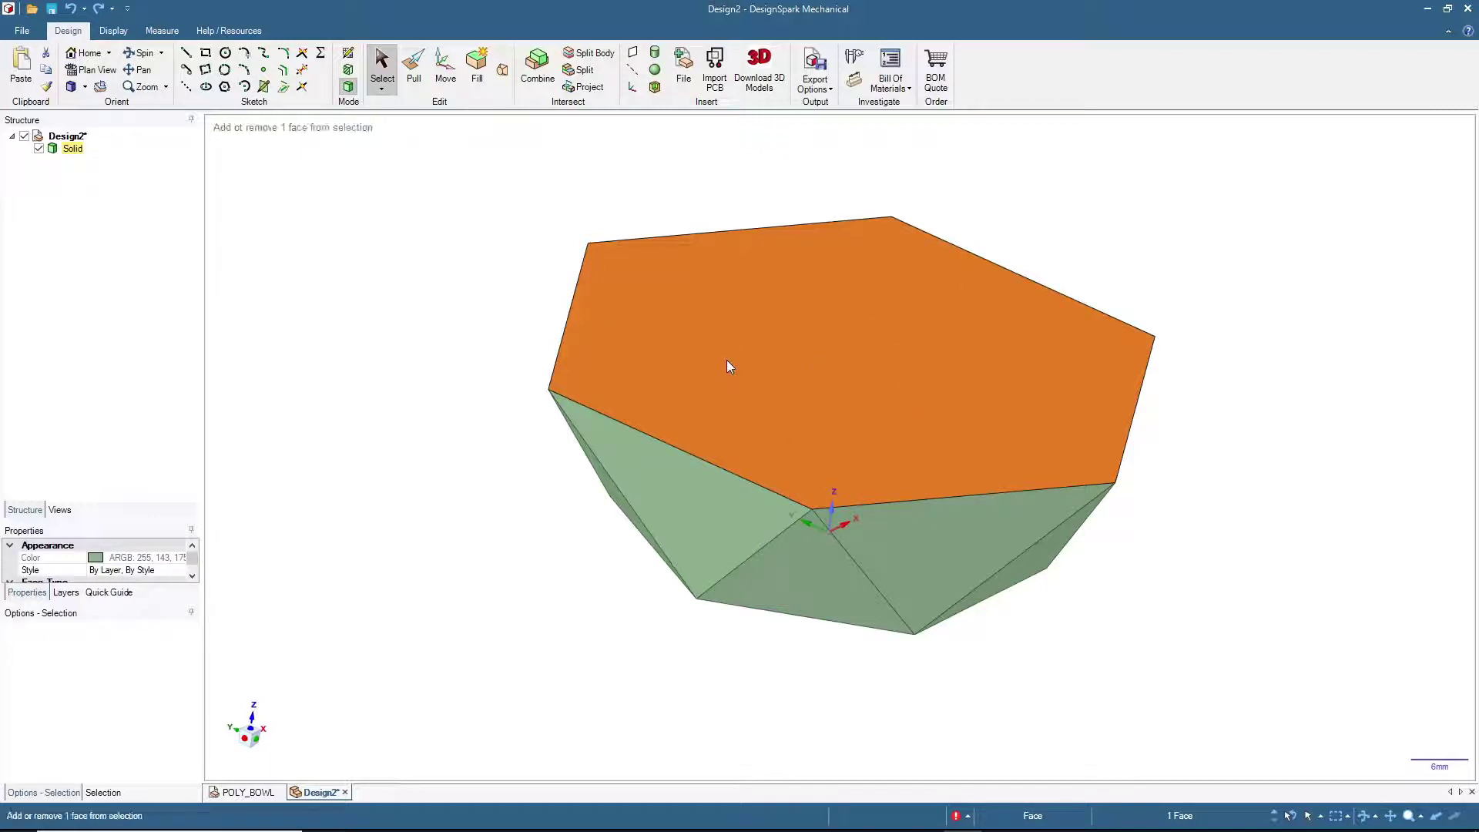
key("ctrl+v")
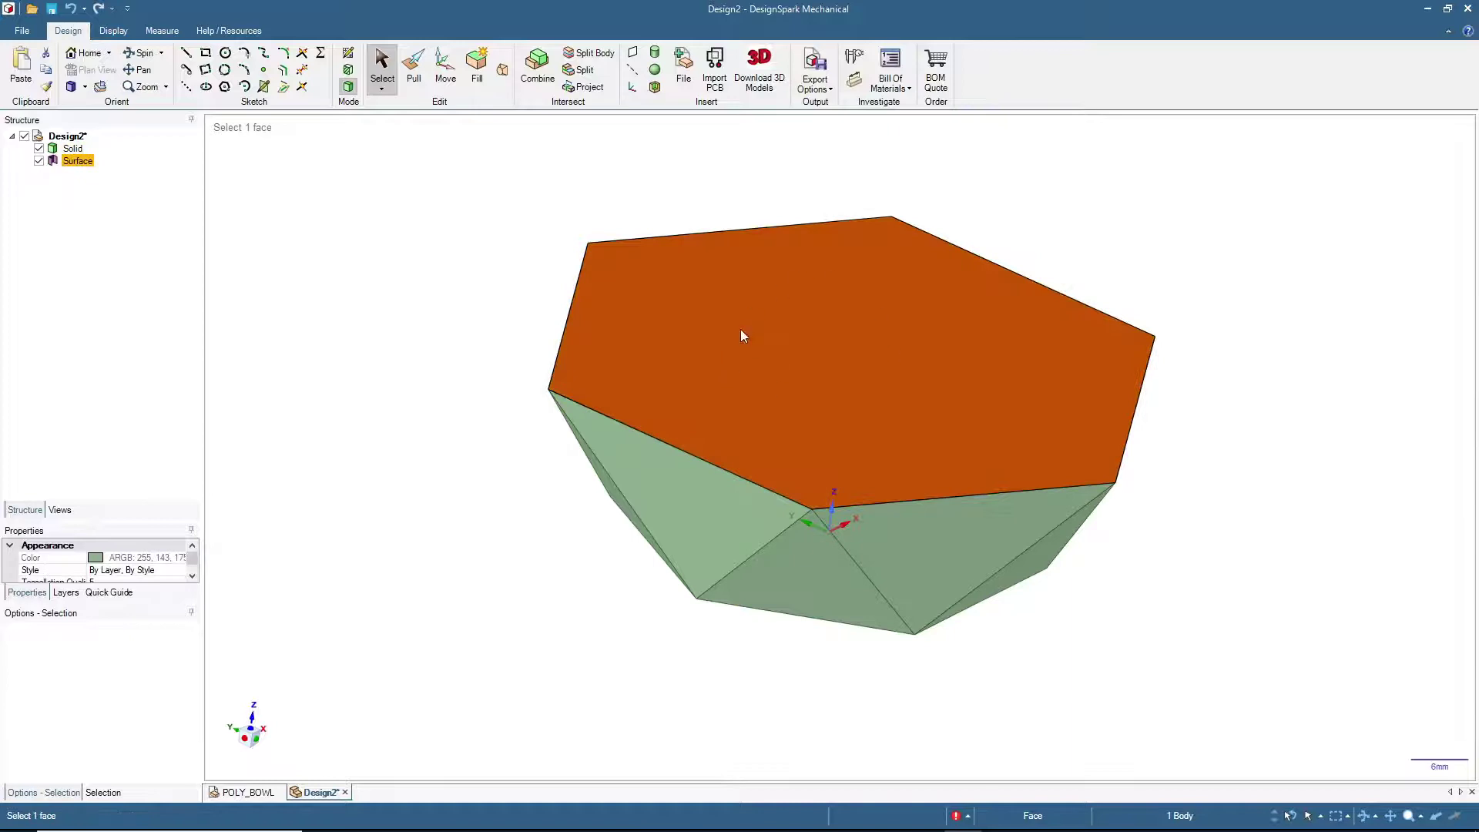
middle_click_drag(741, 335, 447, 320)
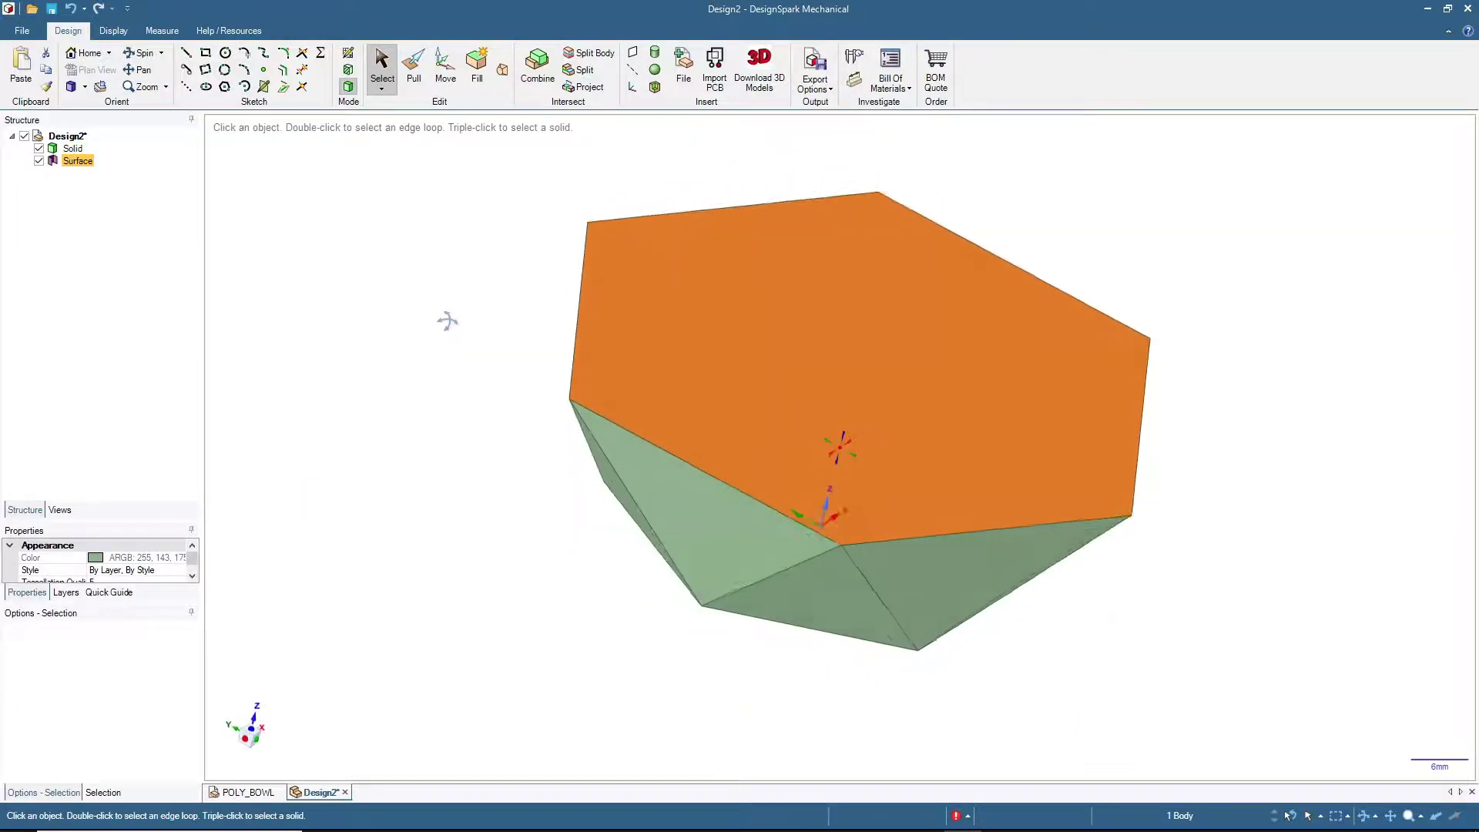
left_click(40, 152, "ctrl")
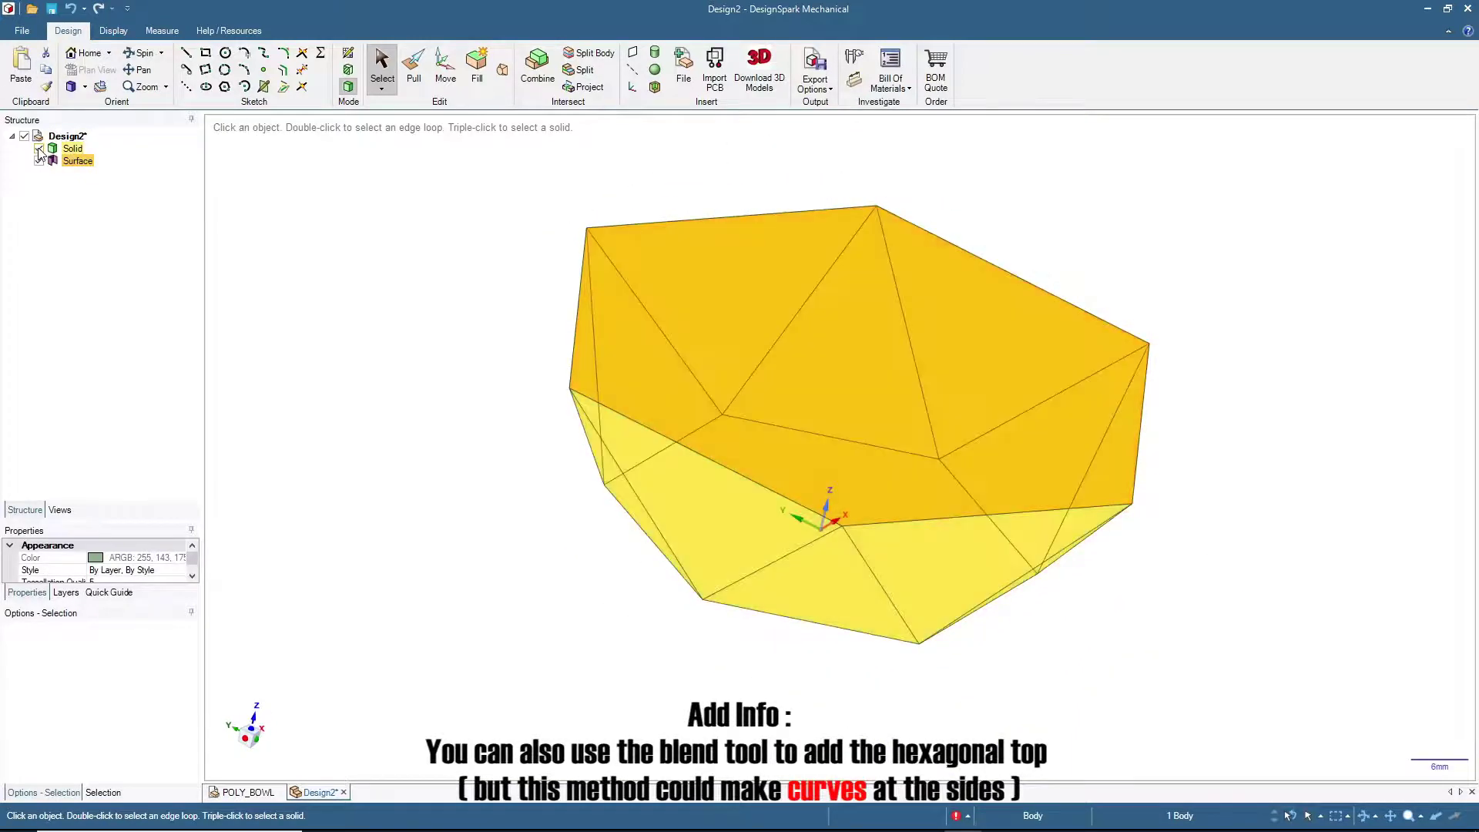
left_click(40, 148)
middle_click_drag(476, 485, 478, 482)
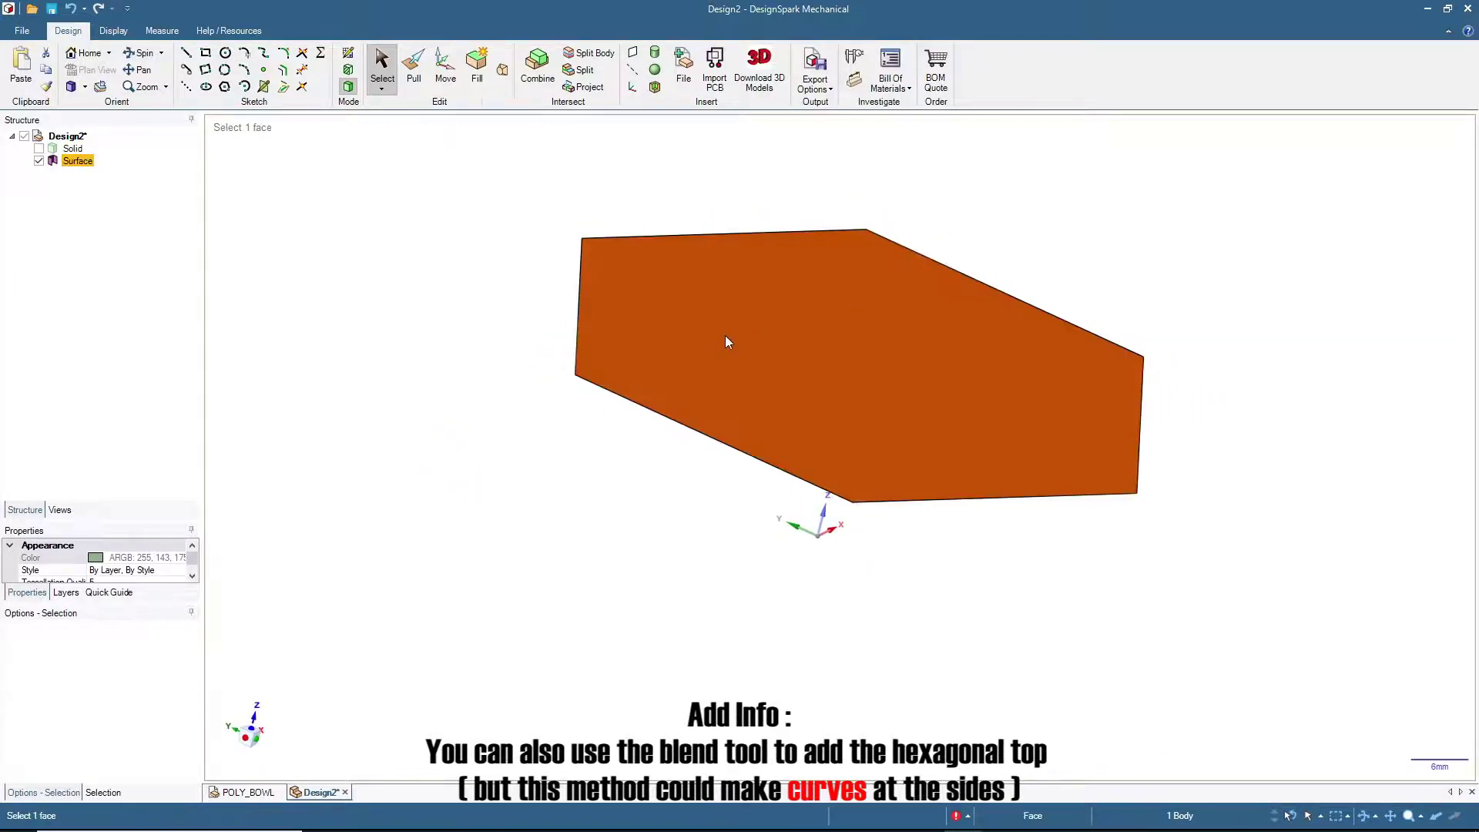
Pull the hexagonal surface into a 5 mm thick solid slab.
left_click(725, 335)
key("p")
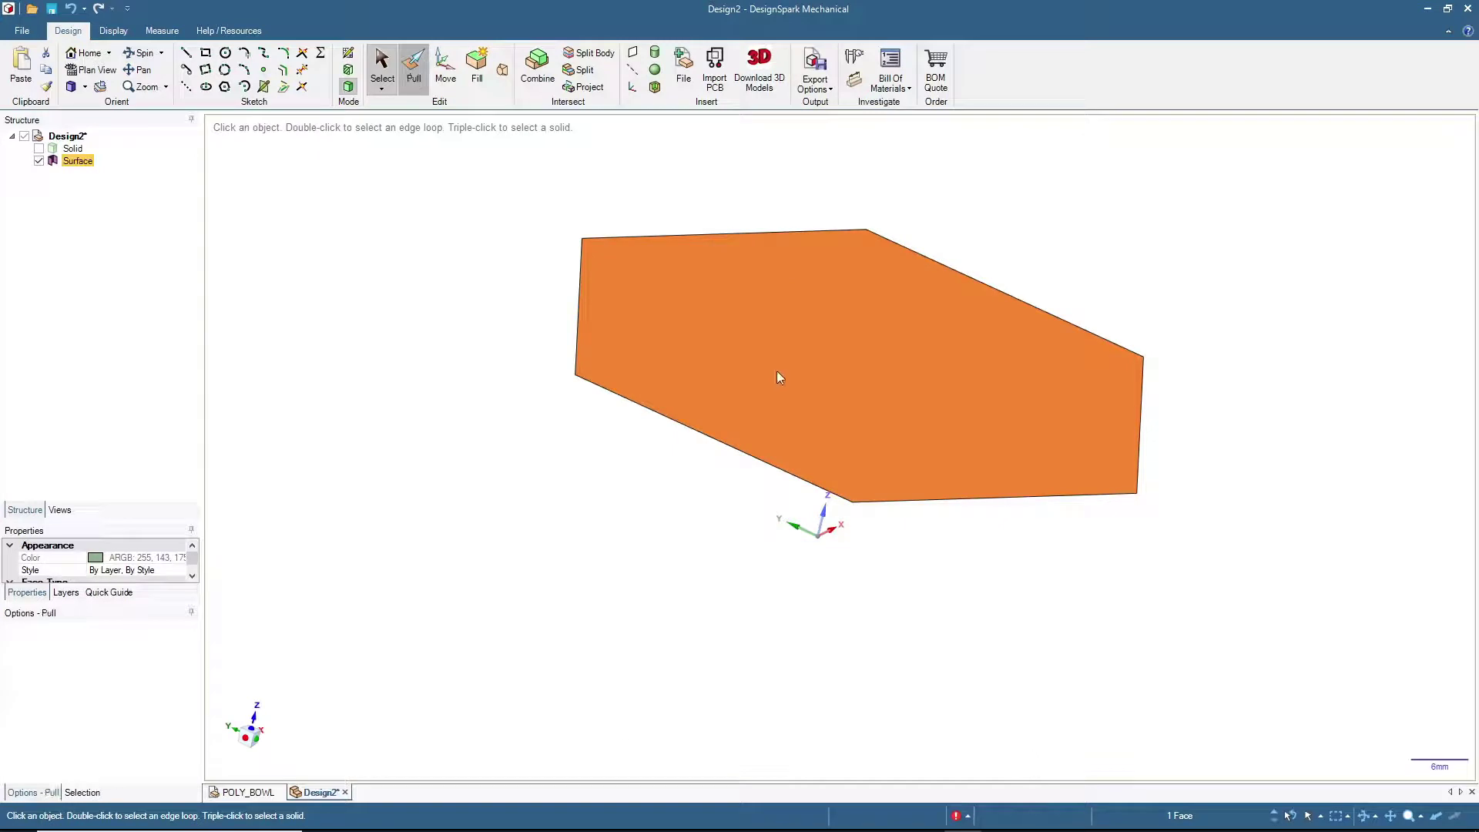
left_click_drag(777, 372, 778, 368)
type("5")
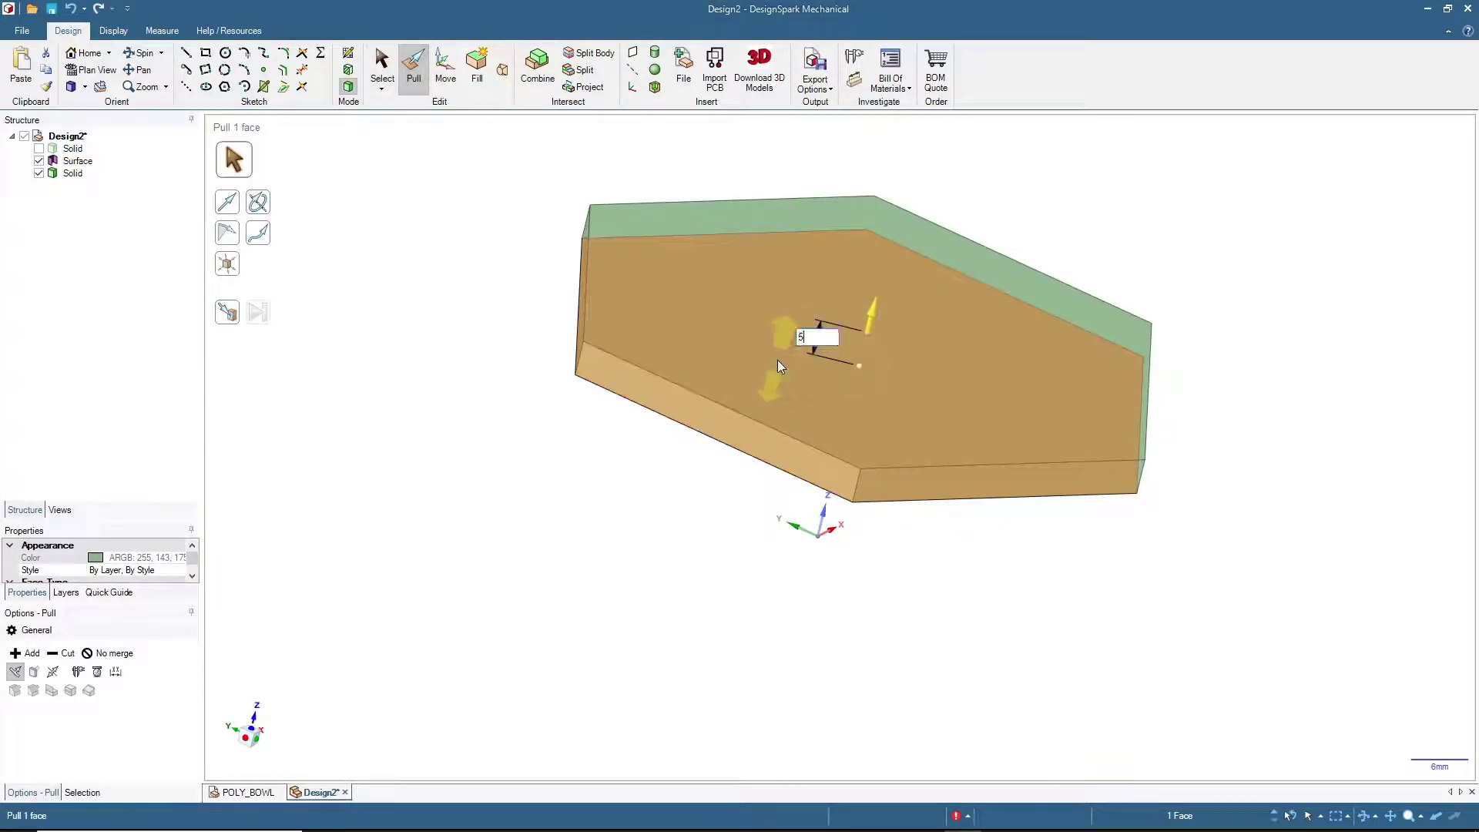
key("Return")
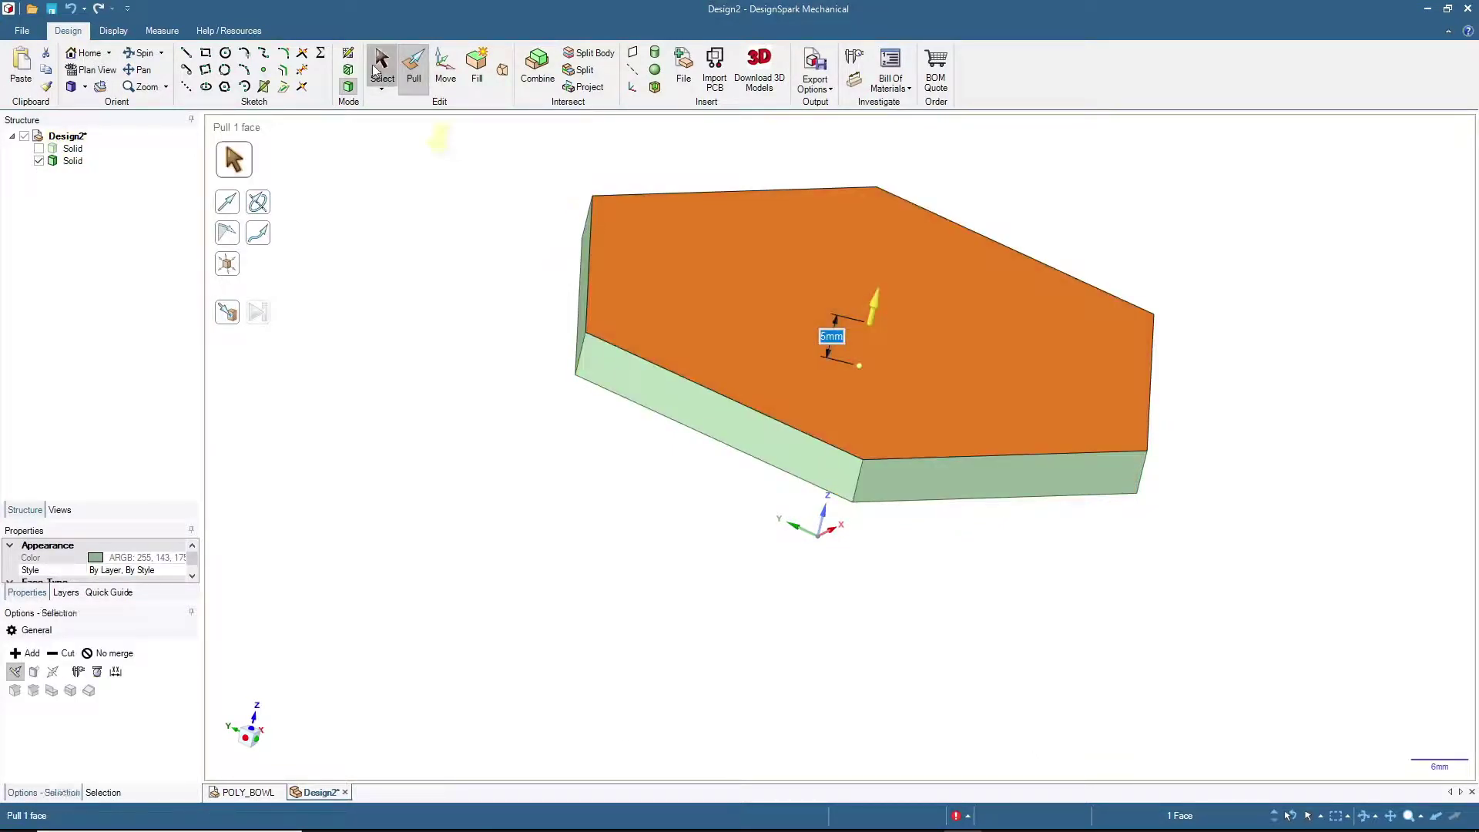
left_click(381, 67)
Unhide the bowl solid, return to home view, and select both solids together.
left_click(40, 149)
left_click(463, 278)
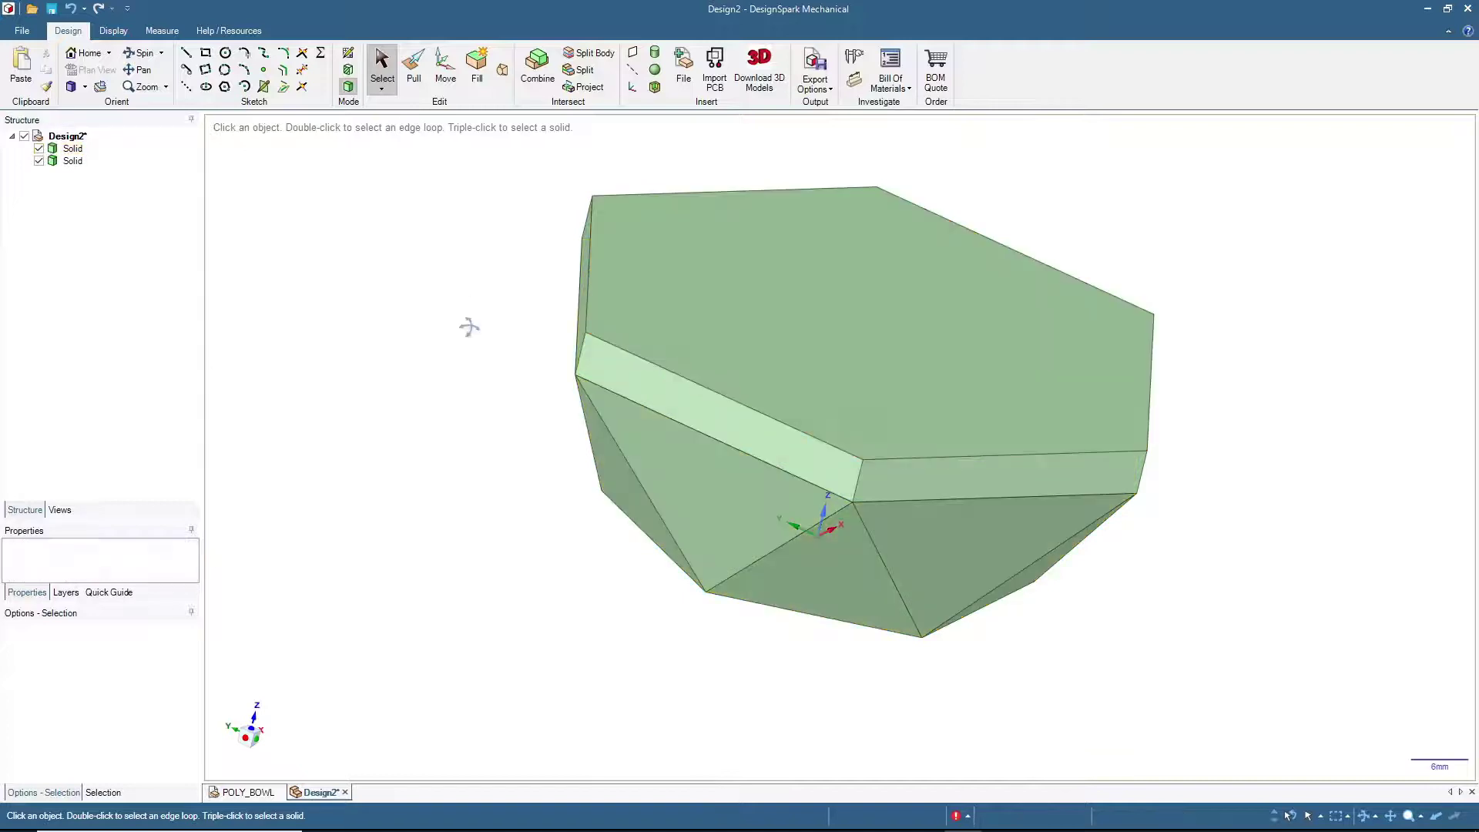
key("h")
middle_click_drag(480, 292, 428, 269)
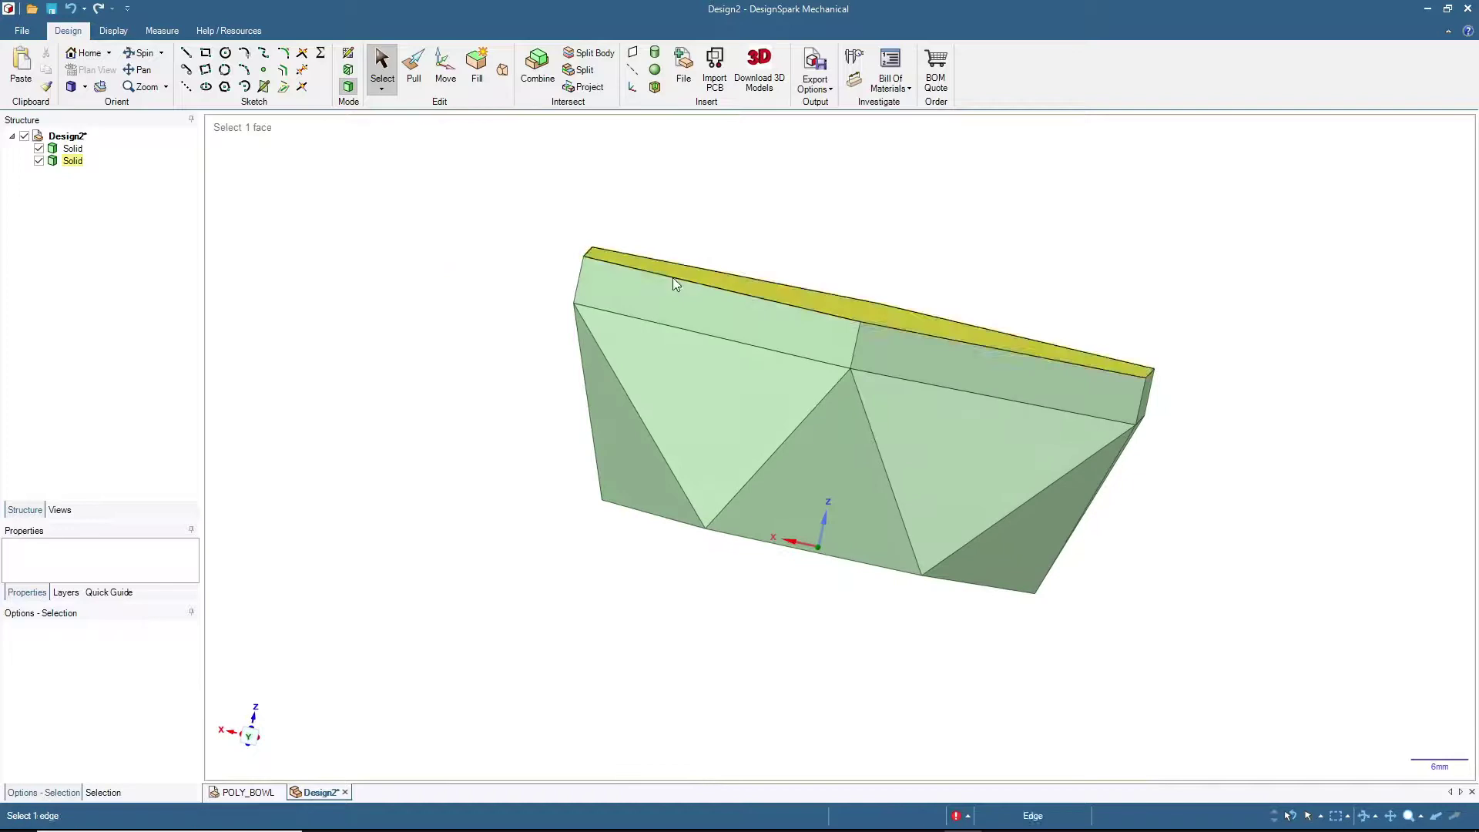
middle_click_drag(529, 285, 552, 320)
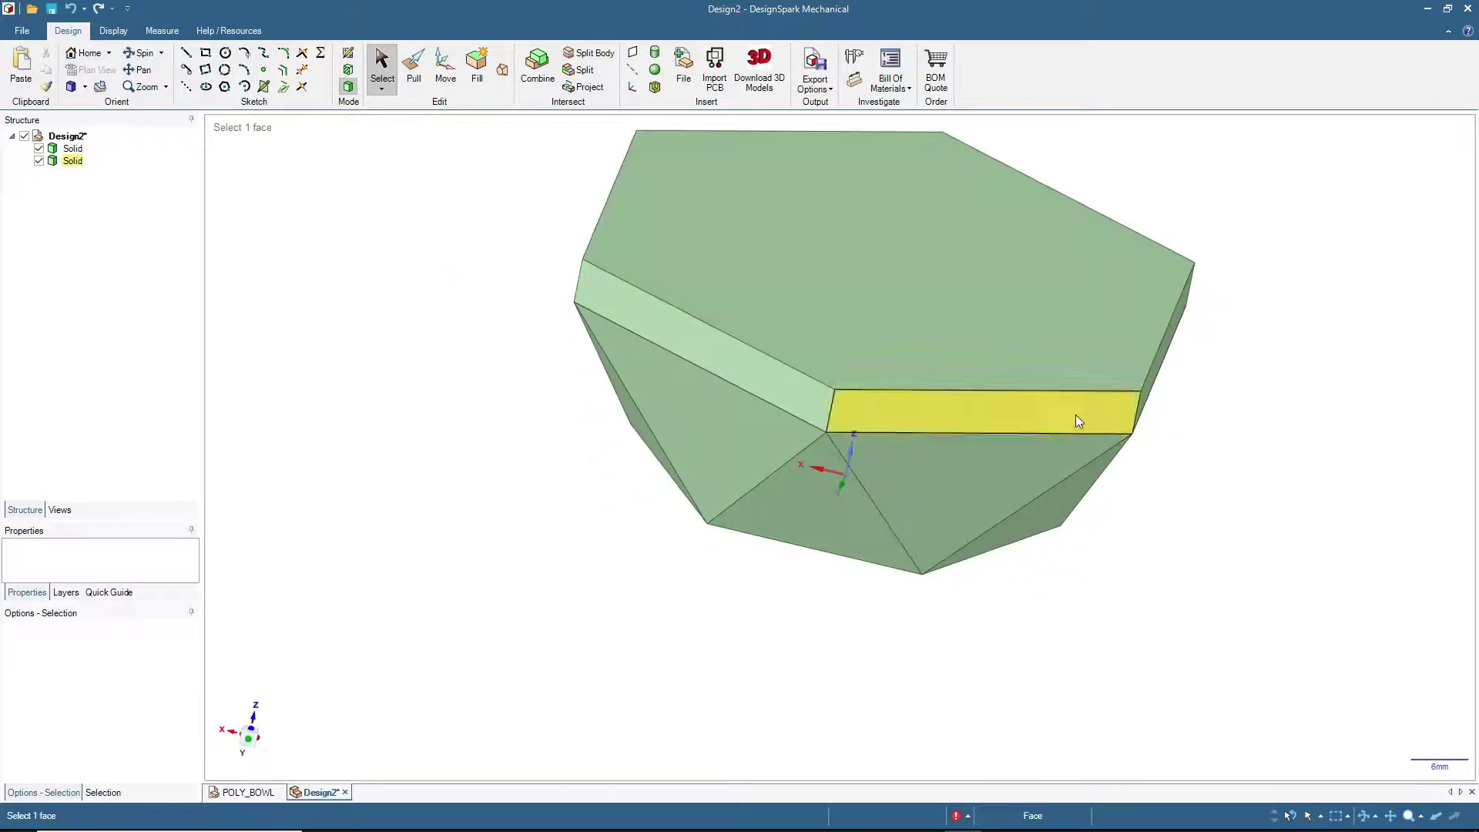
key("h")
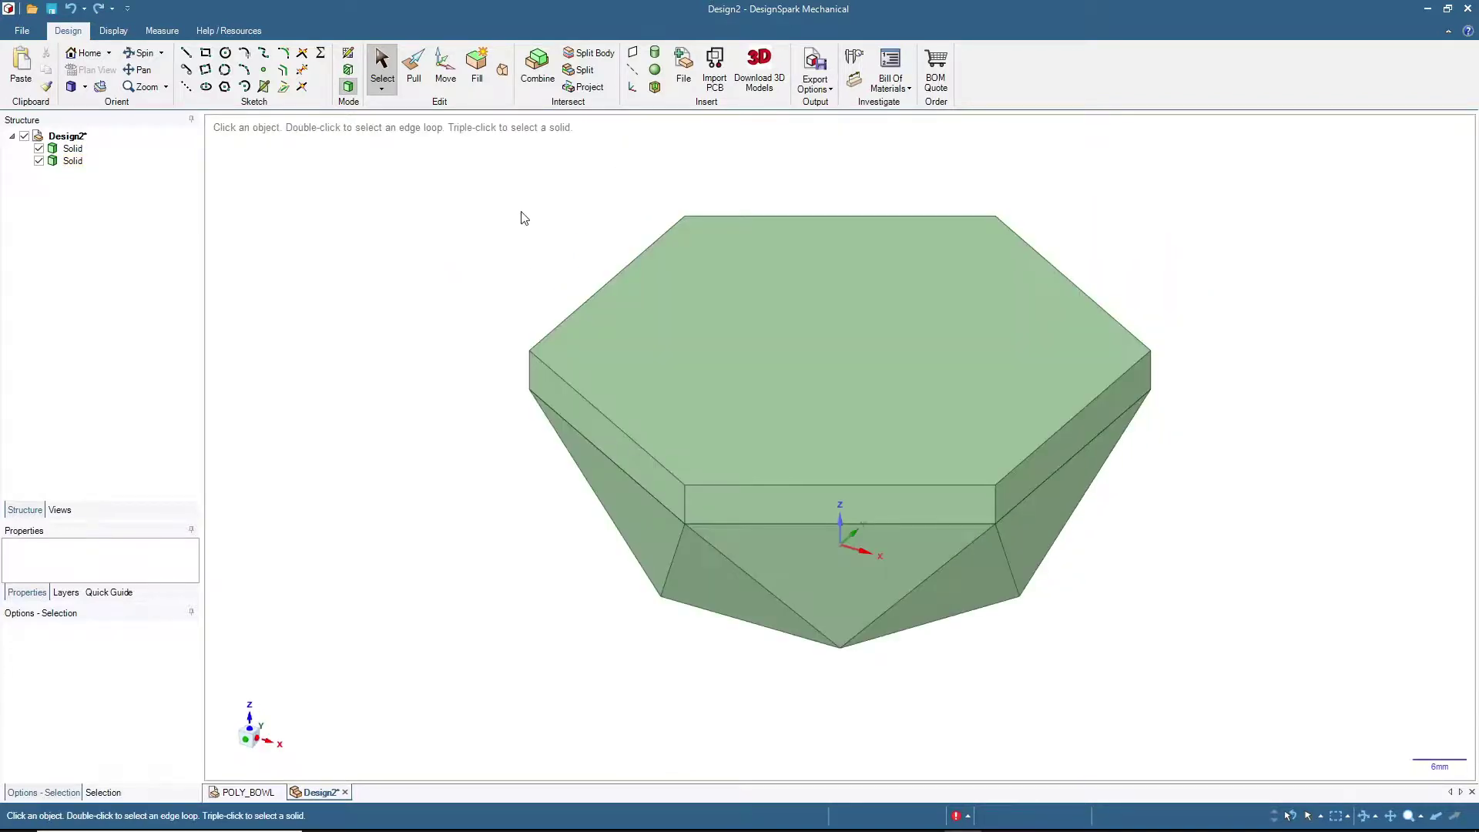
left_click(72, 149)
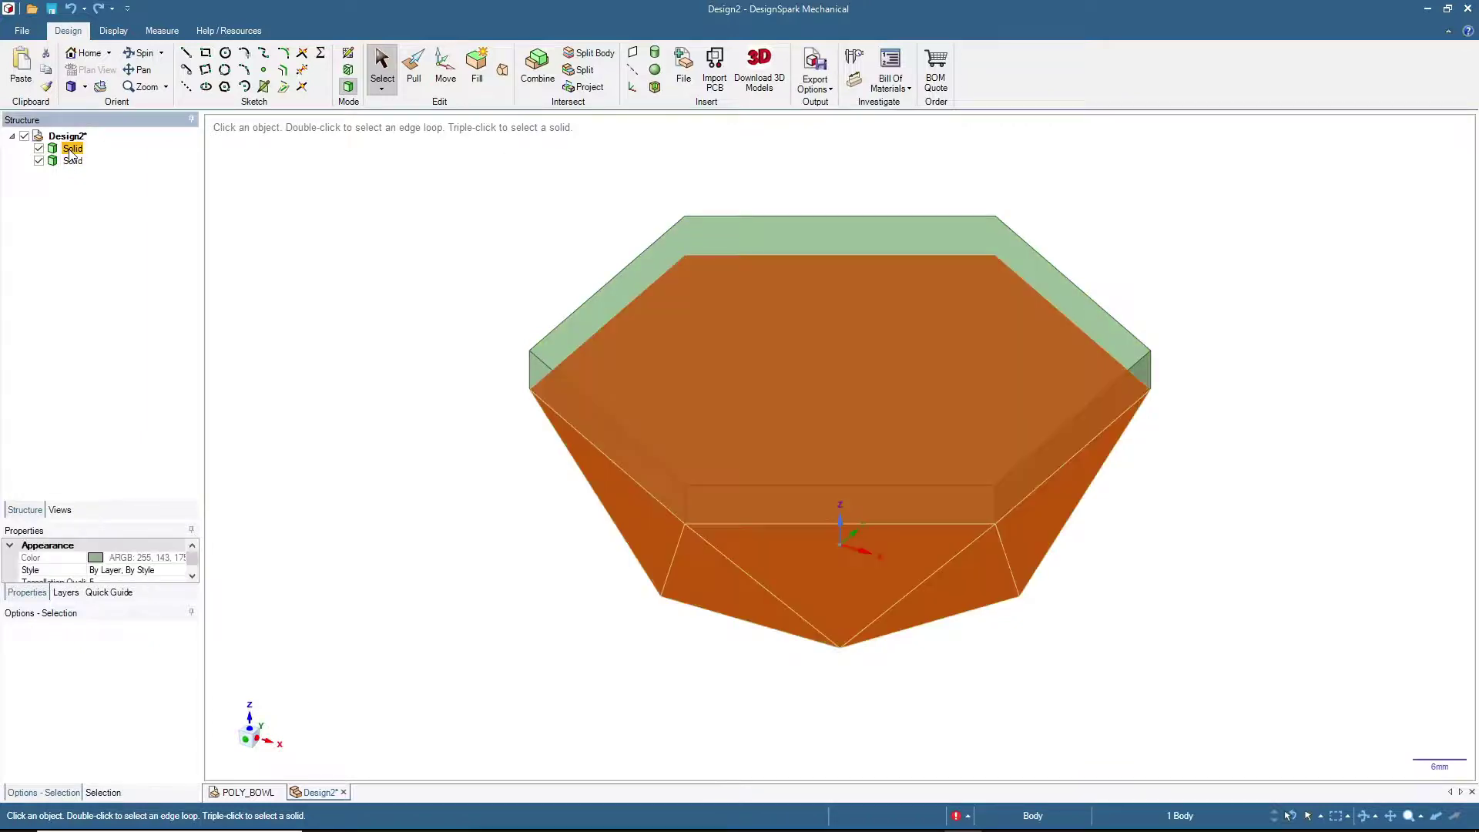
left_click(72, 161)
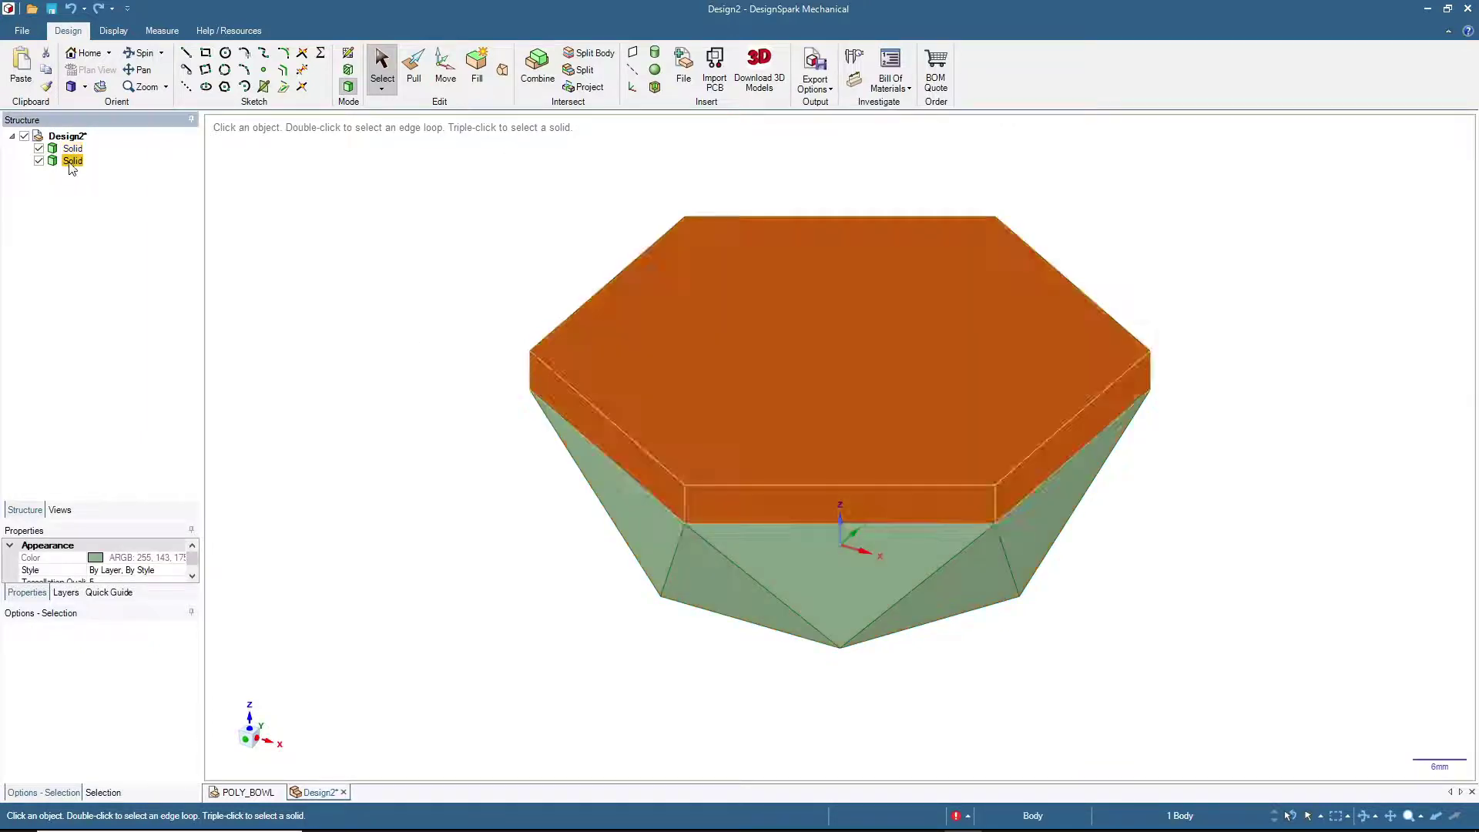
left_click_drag(466, 179, 1270, 685)
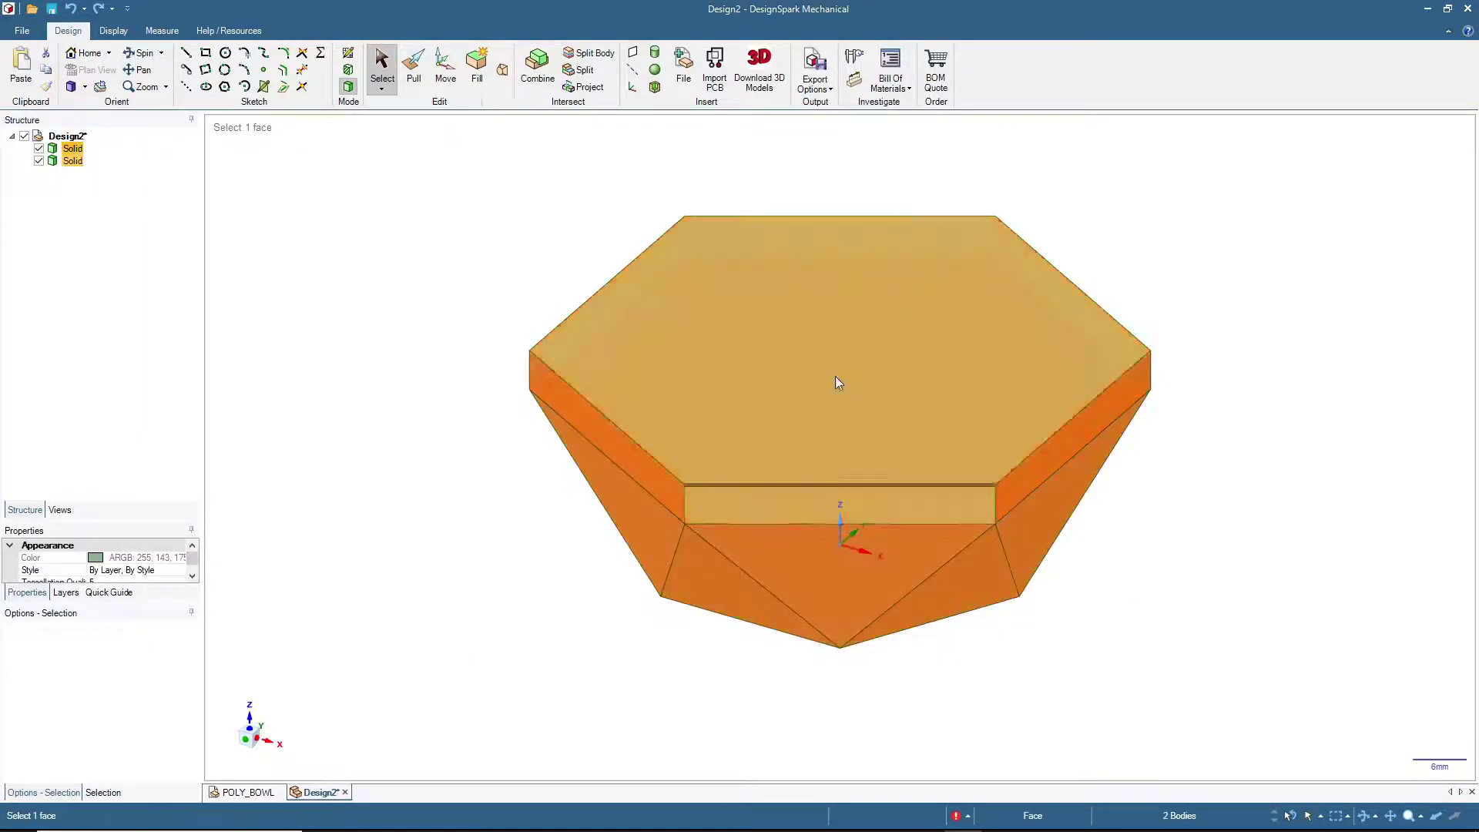
After abandoning Combine, use Detach All on both solids to get 22 separate surfaces.
left_click(537, 69)
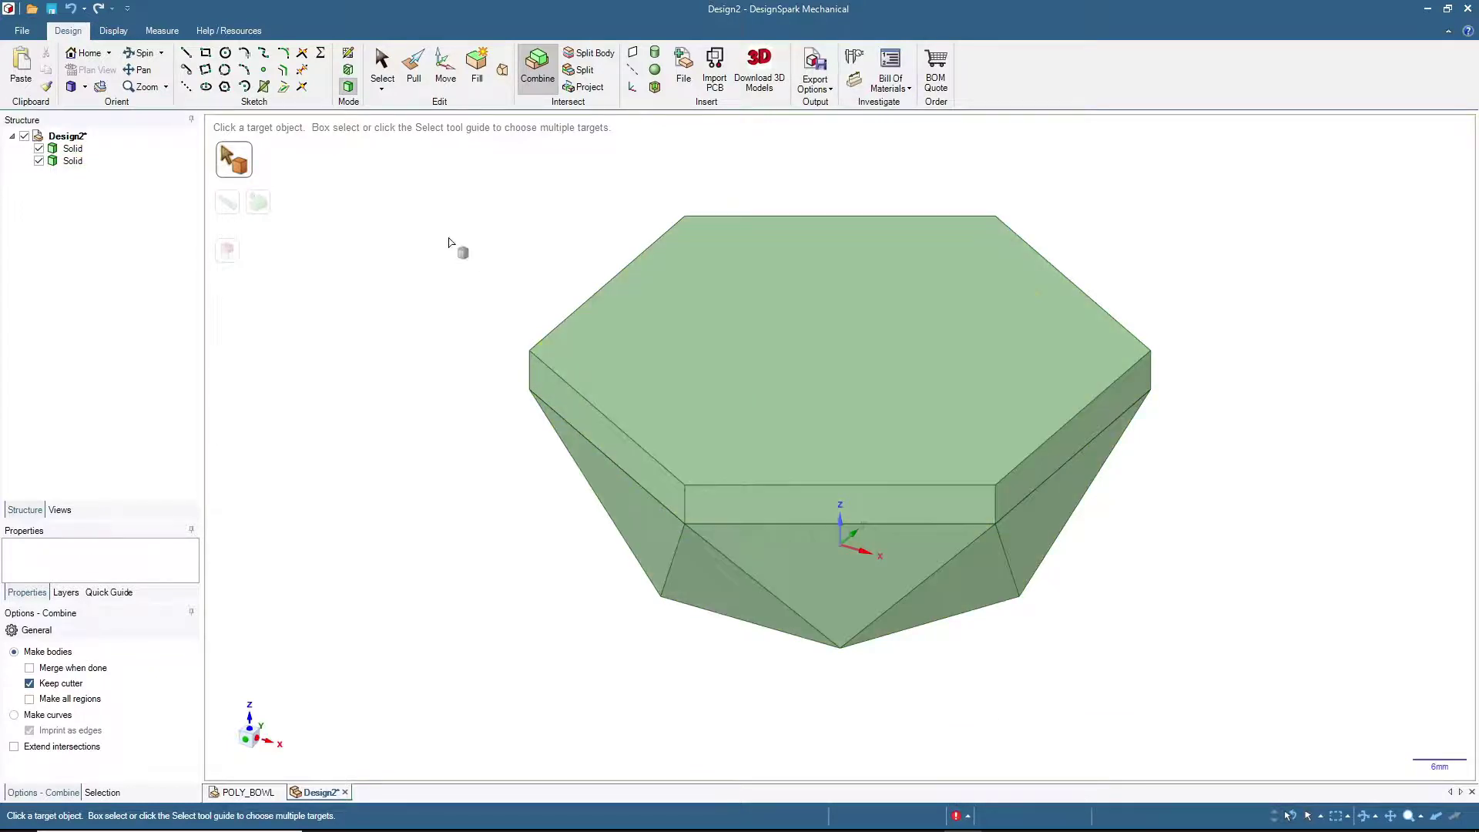
left_click(394, 72)
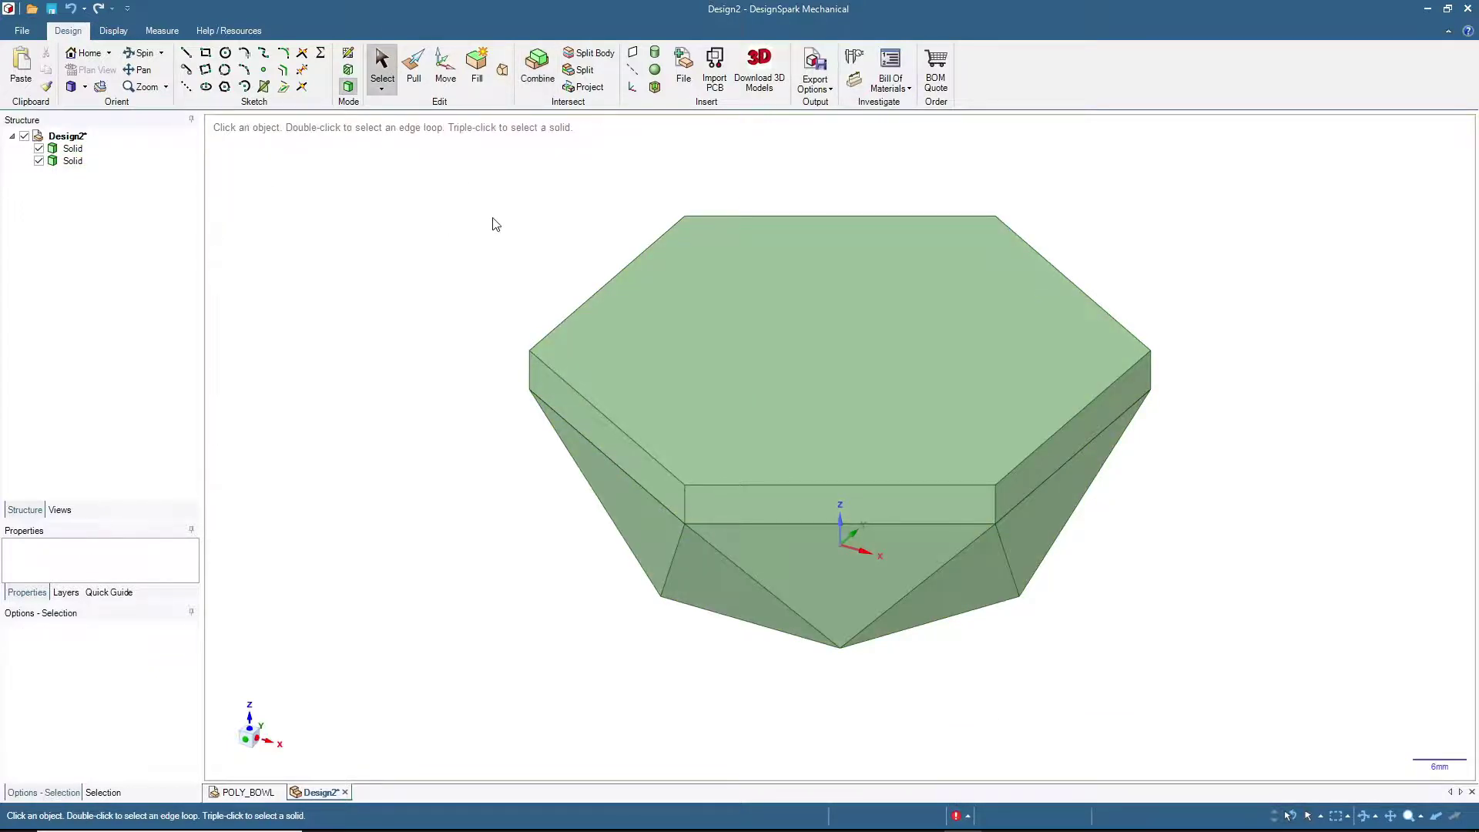
left_click_drag(437, 171, 1288, 722)
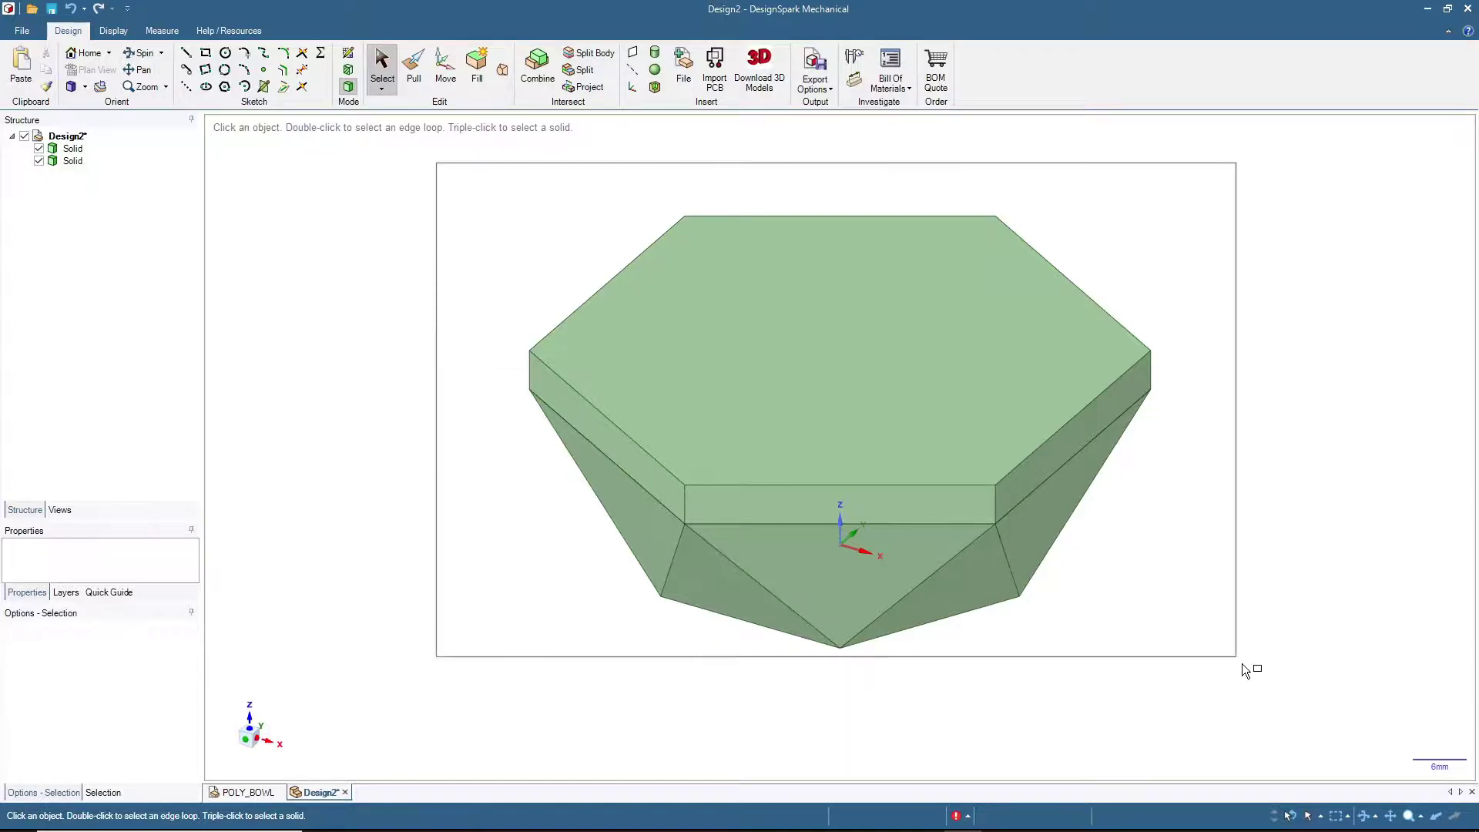
right_click(72, 151)
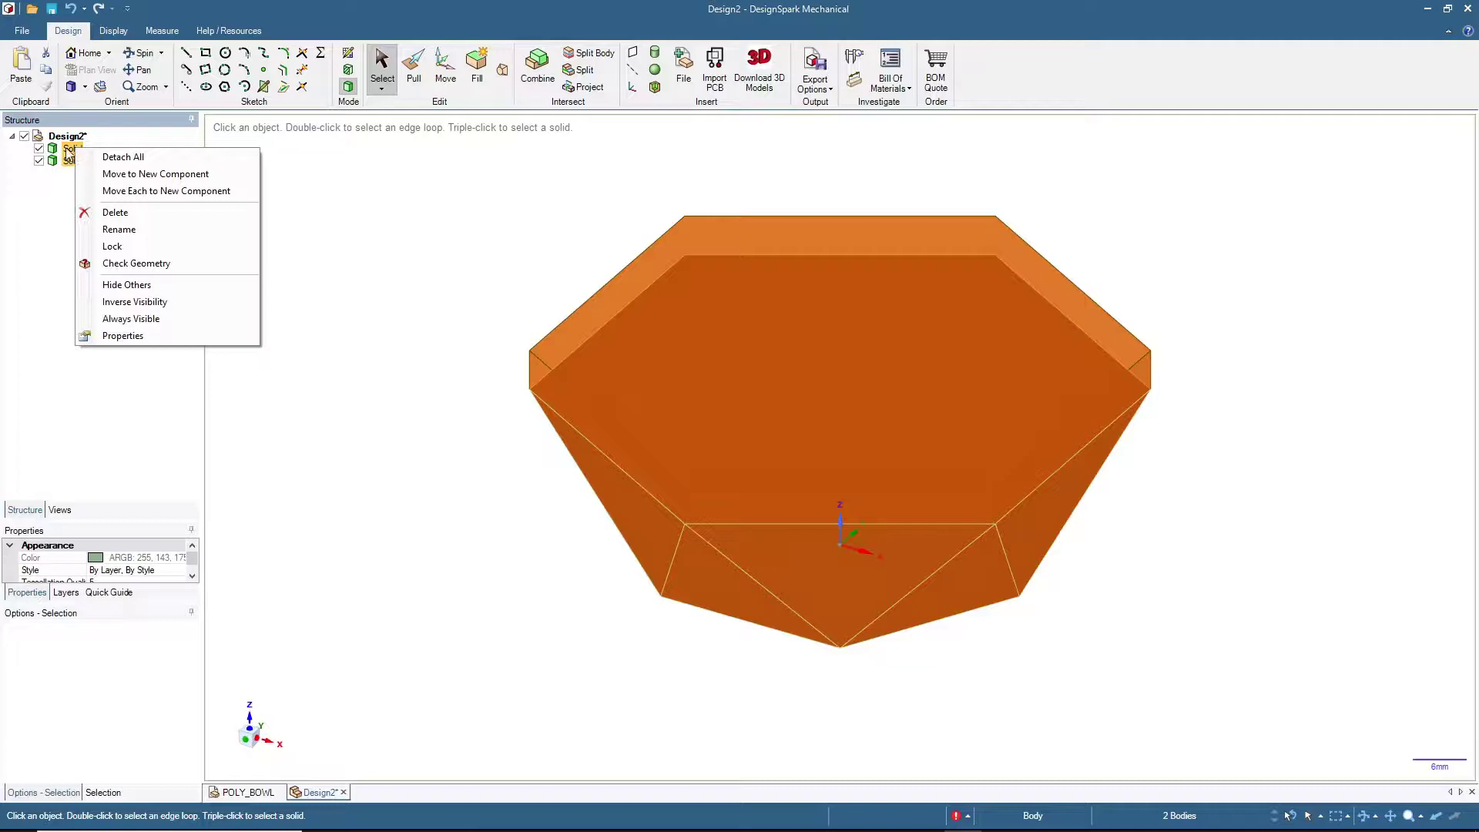
left_click(121, 159)
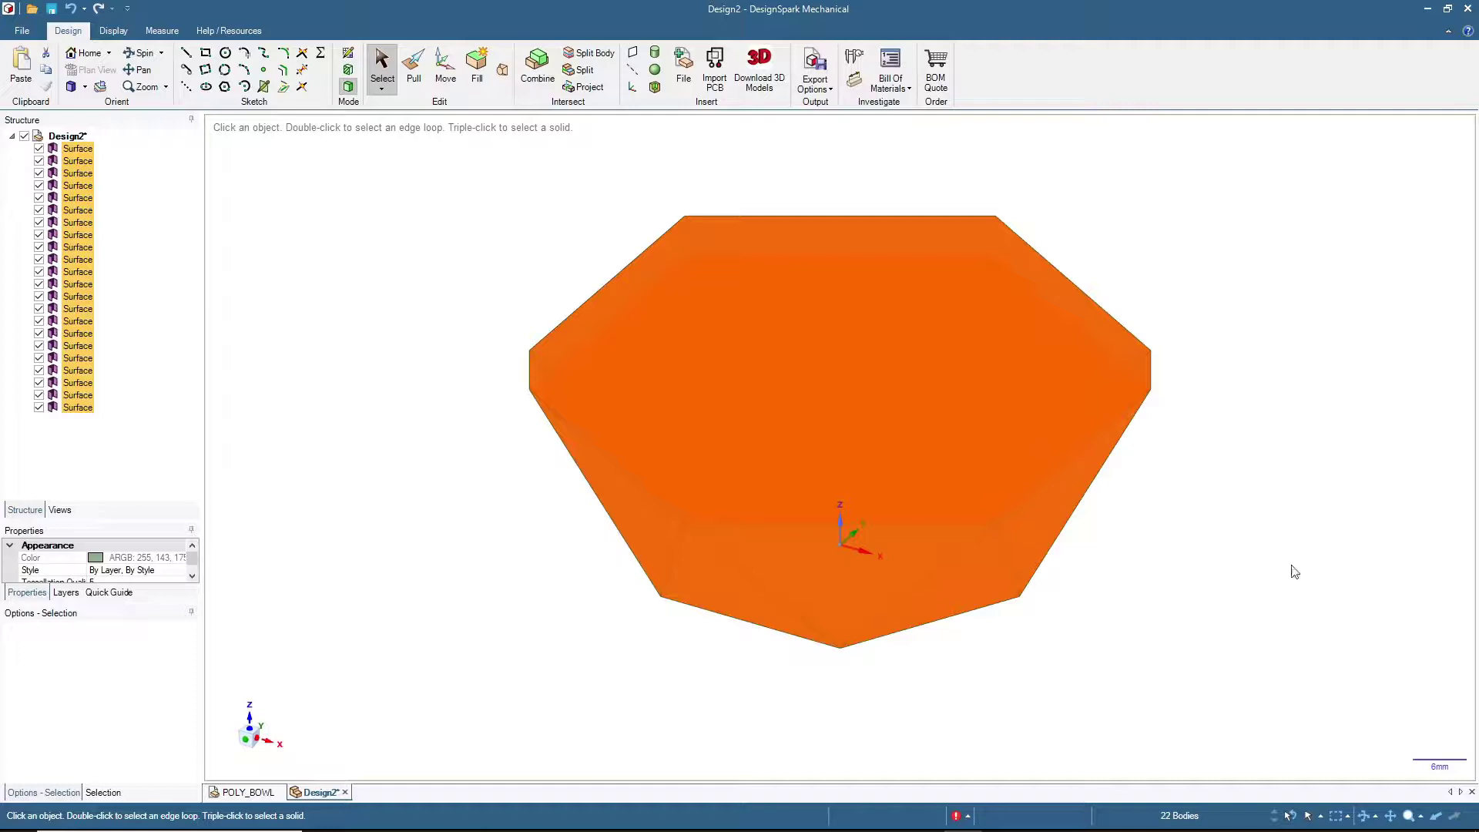
Combine all 22 selected surfaces into one closed solid bowl with its rim band.
left_click(451, 257)
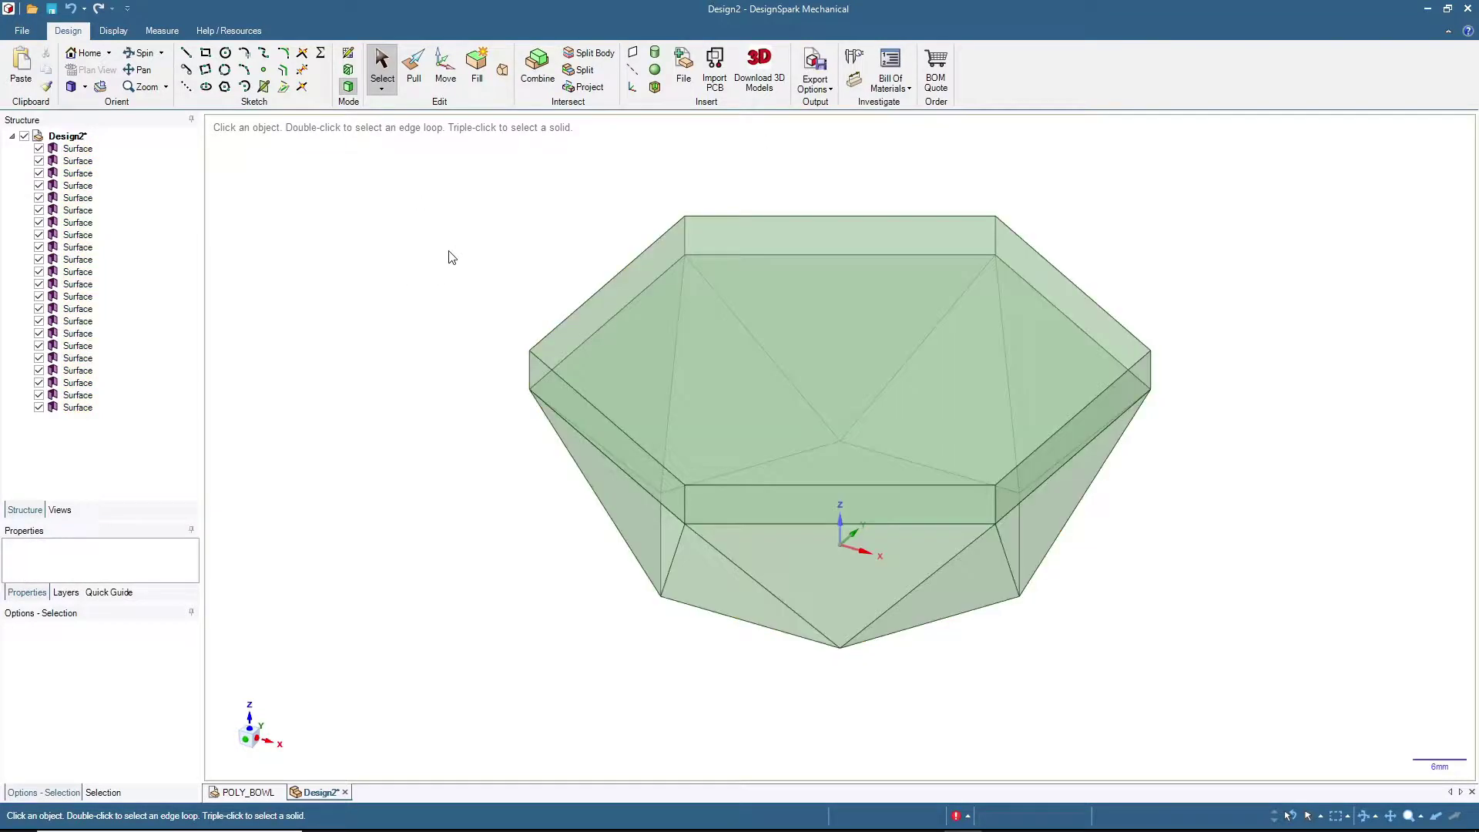
left_click_drag(438, 166, 1271, 697)
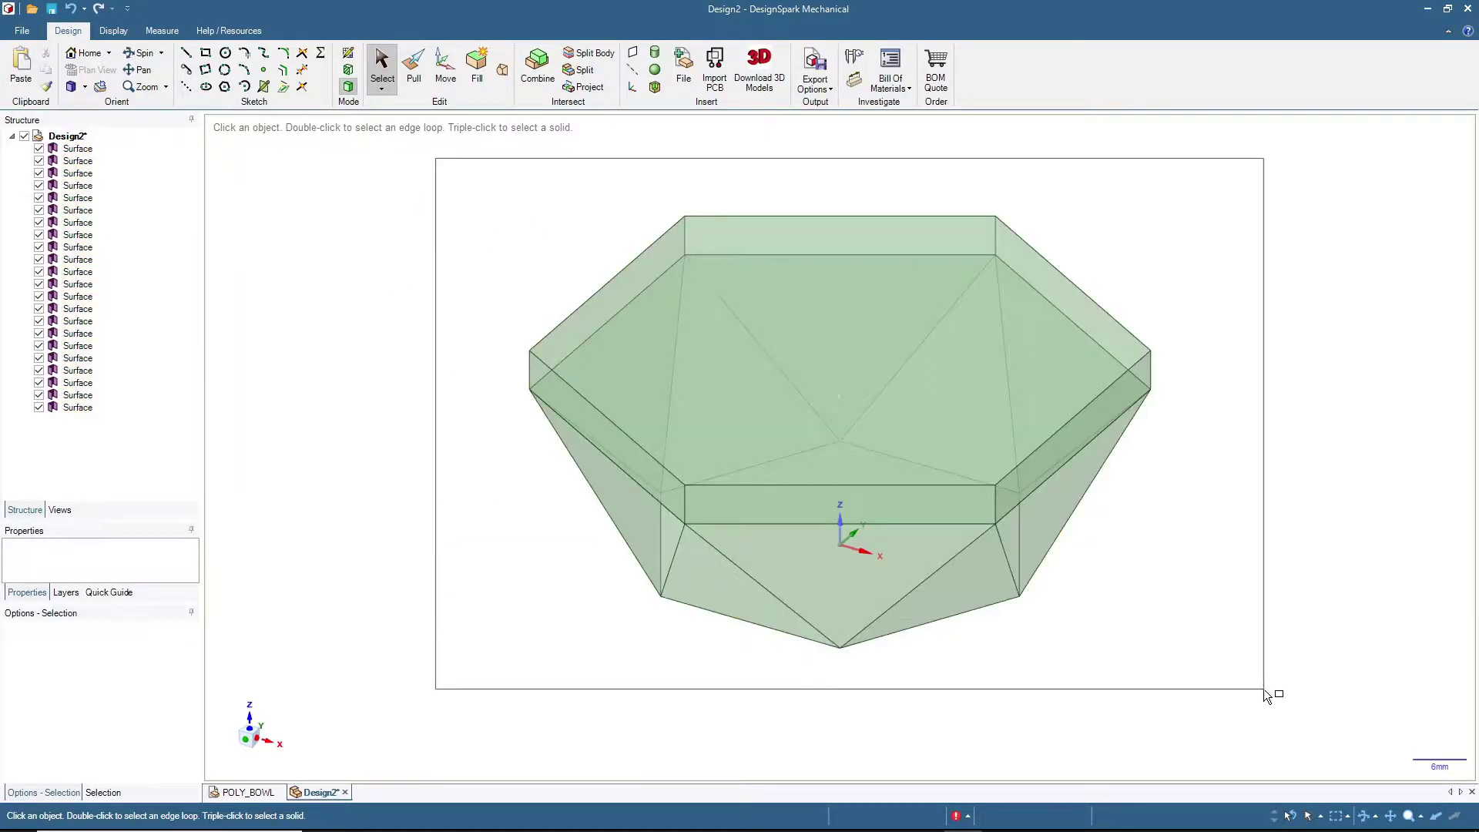
left_click(538, 72)
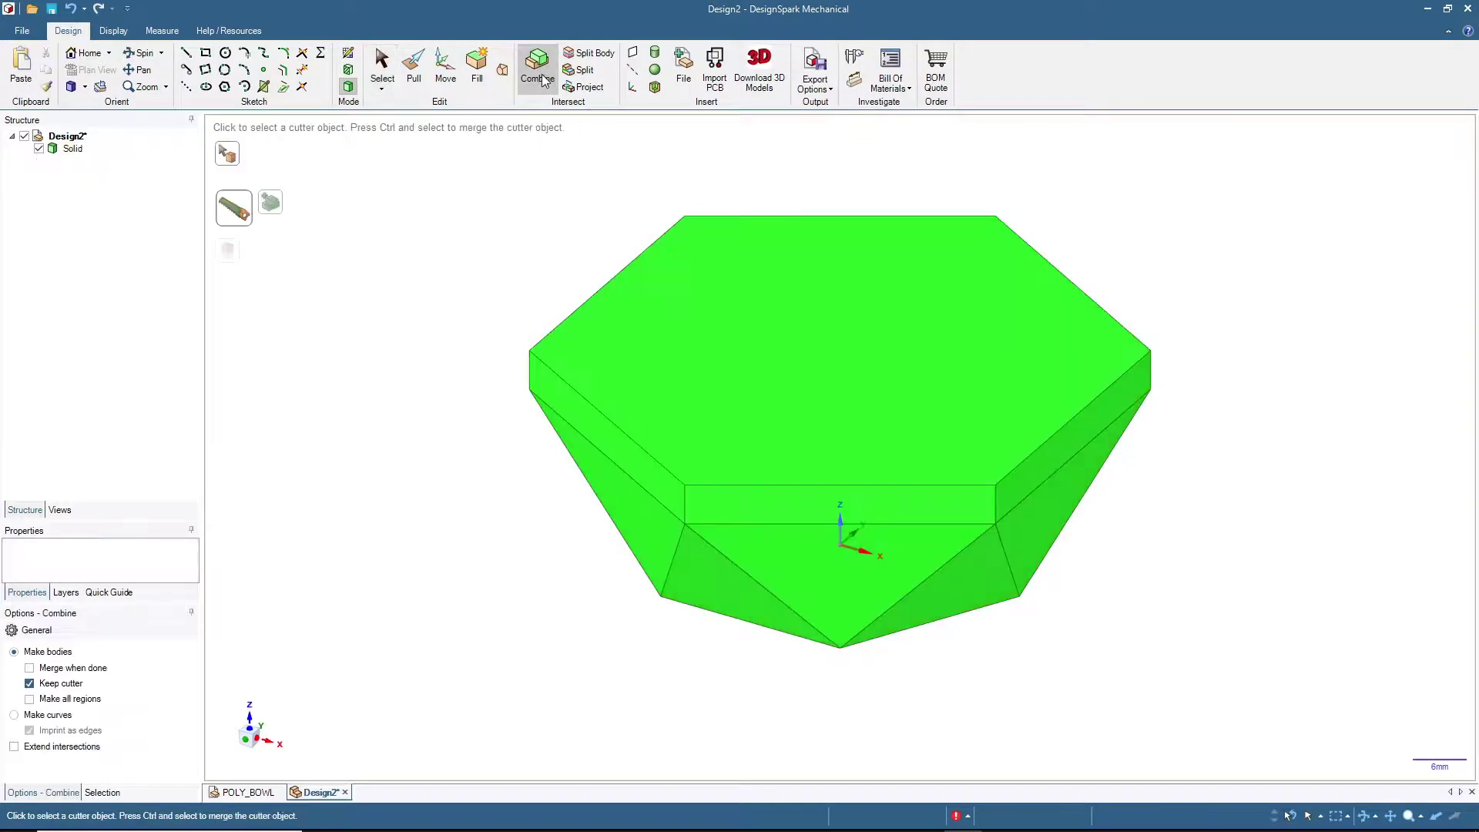
left_click(381, 69)
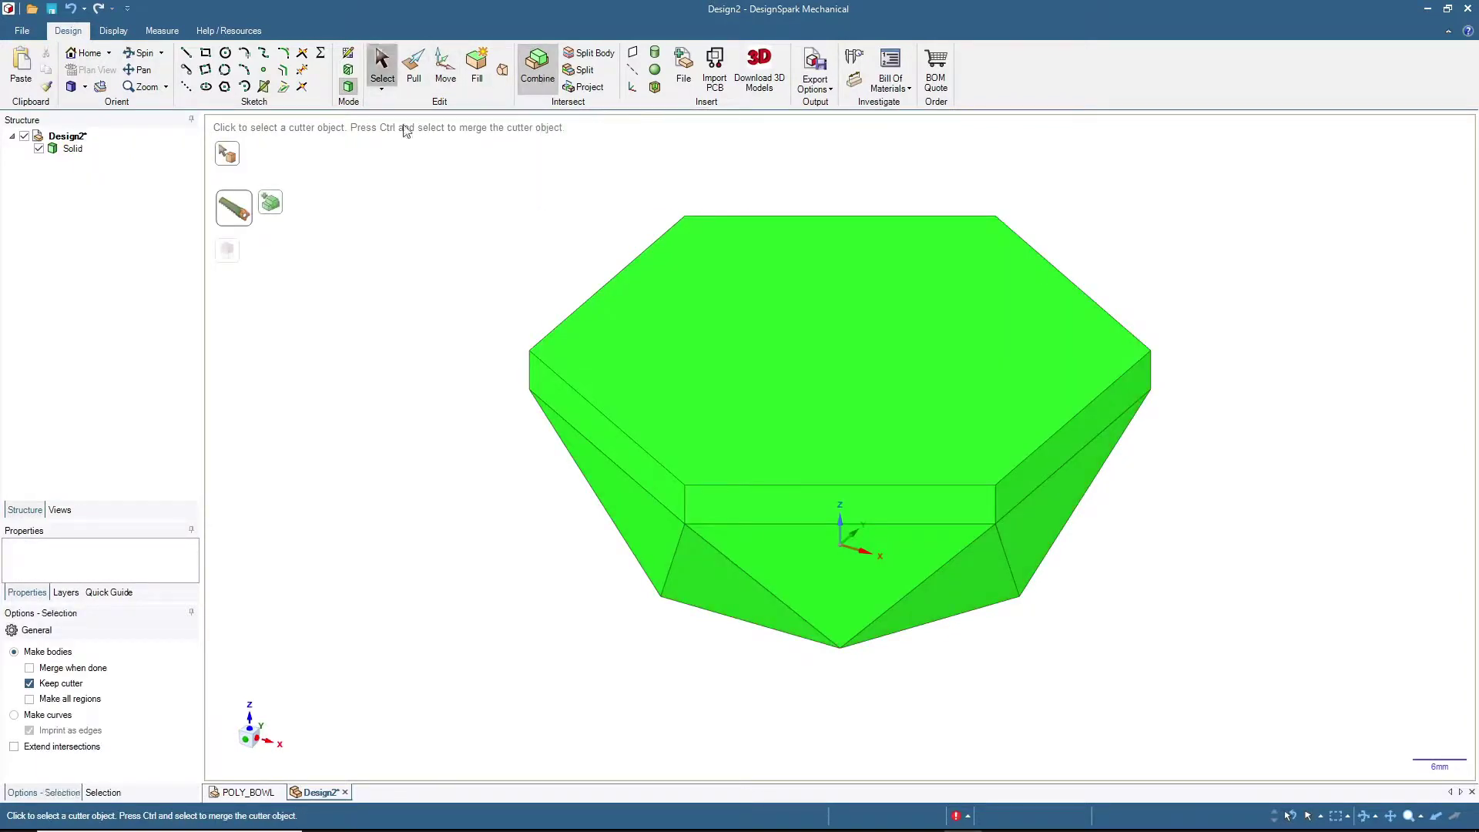
mouse_move(410, 255)
middle_mouse_down()
mouse_move(443, 431)
mouse_move(707, 594)
mouse_move(340, 498)
mouse_move(359, 521)
mouse_move(347, 543)
mouse_move(403, 597)
middle_mouse_up()
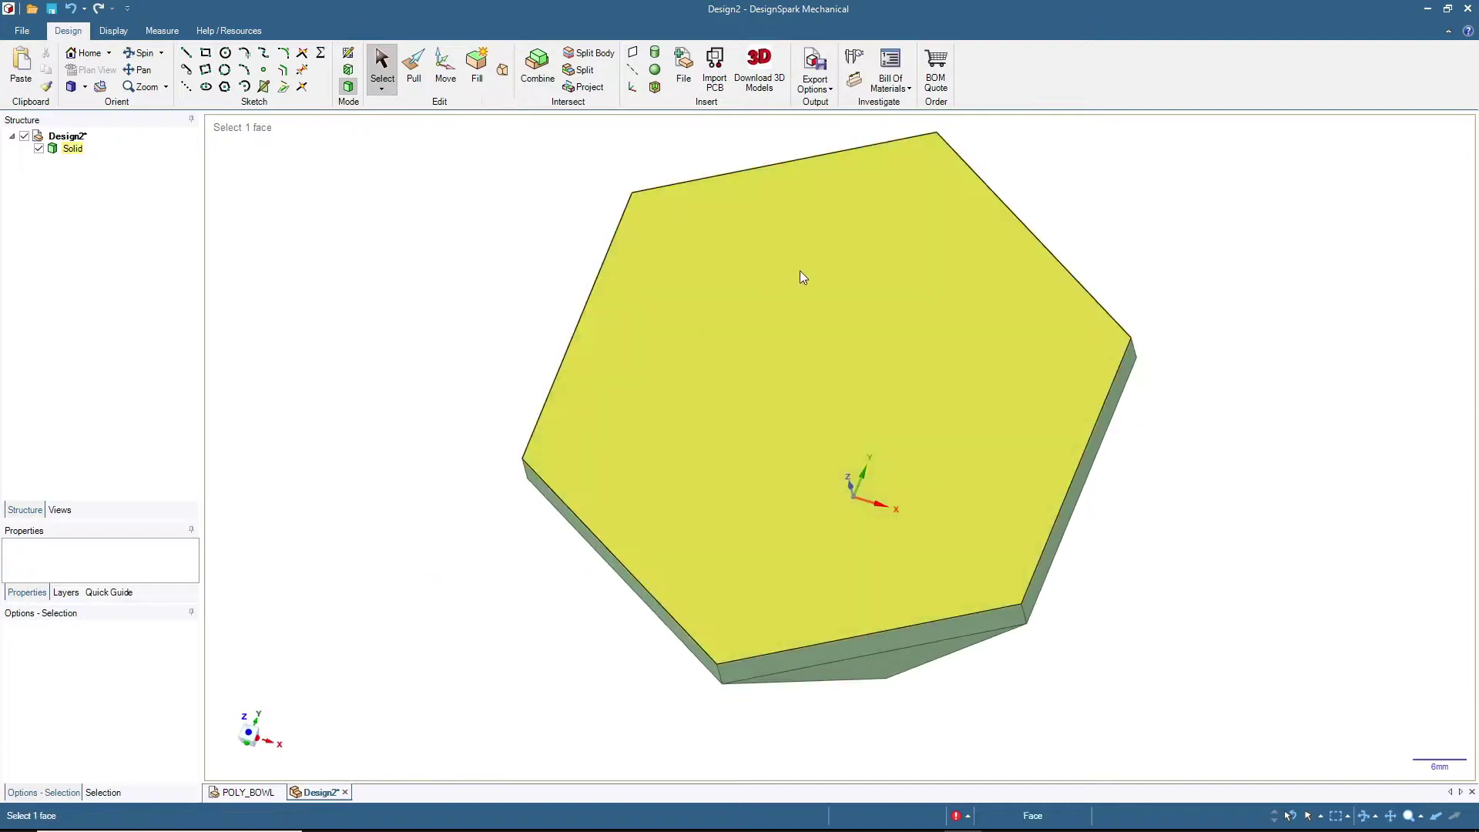
Shell the solid with 2 mm wall thickness, removing the top hexagonal face.
left_click(803, 278)
left_click(656, 88)
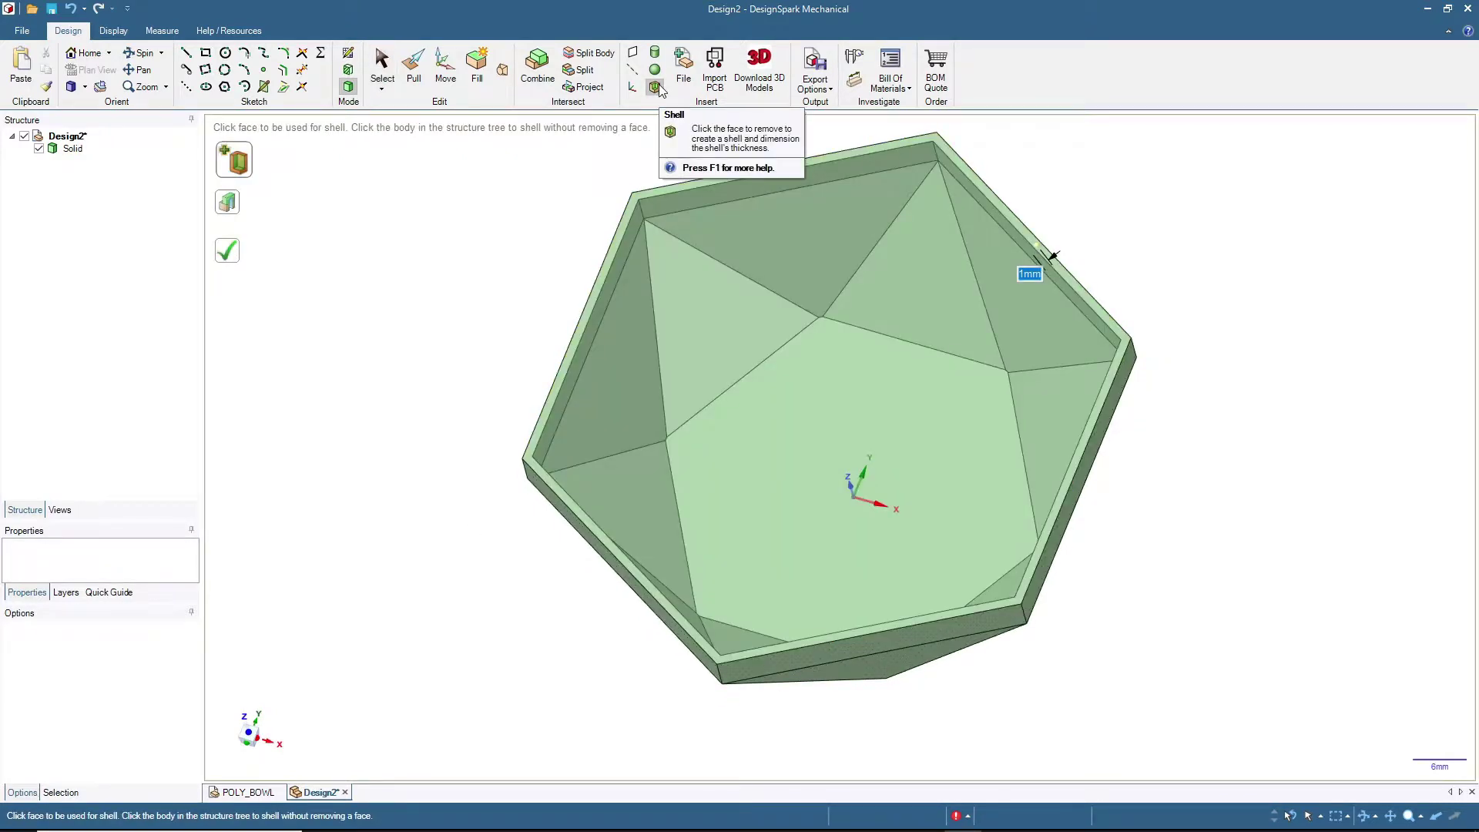
type("2")
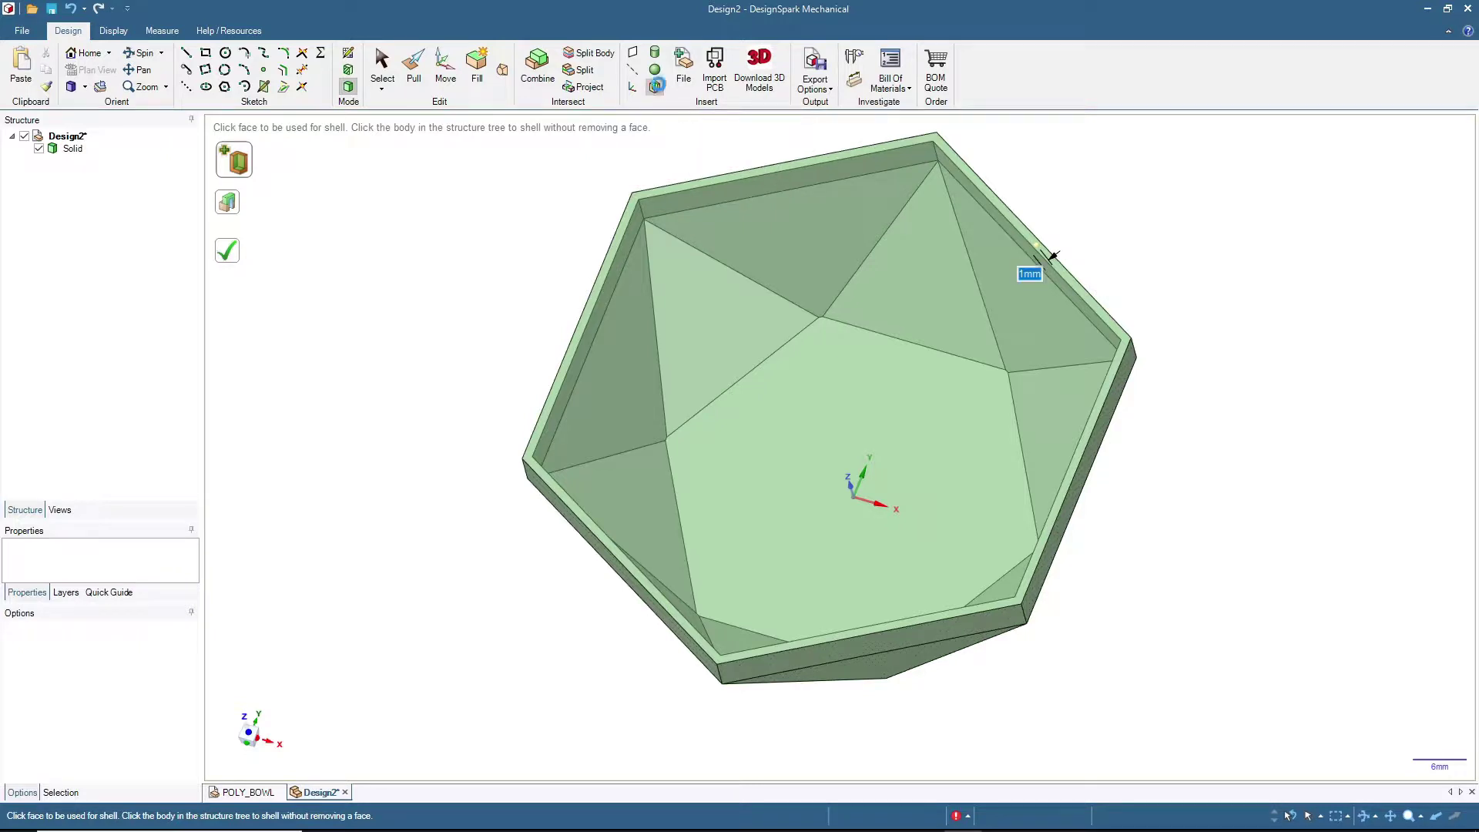
key("Return")
left_click(382, 67)
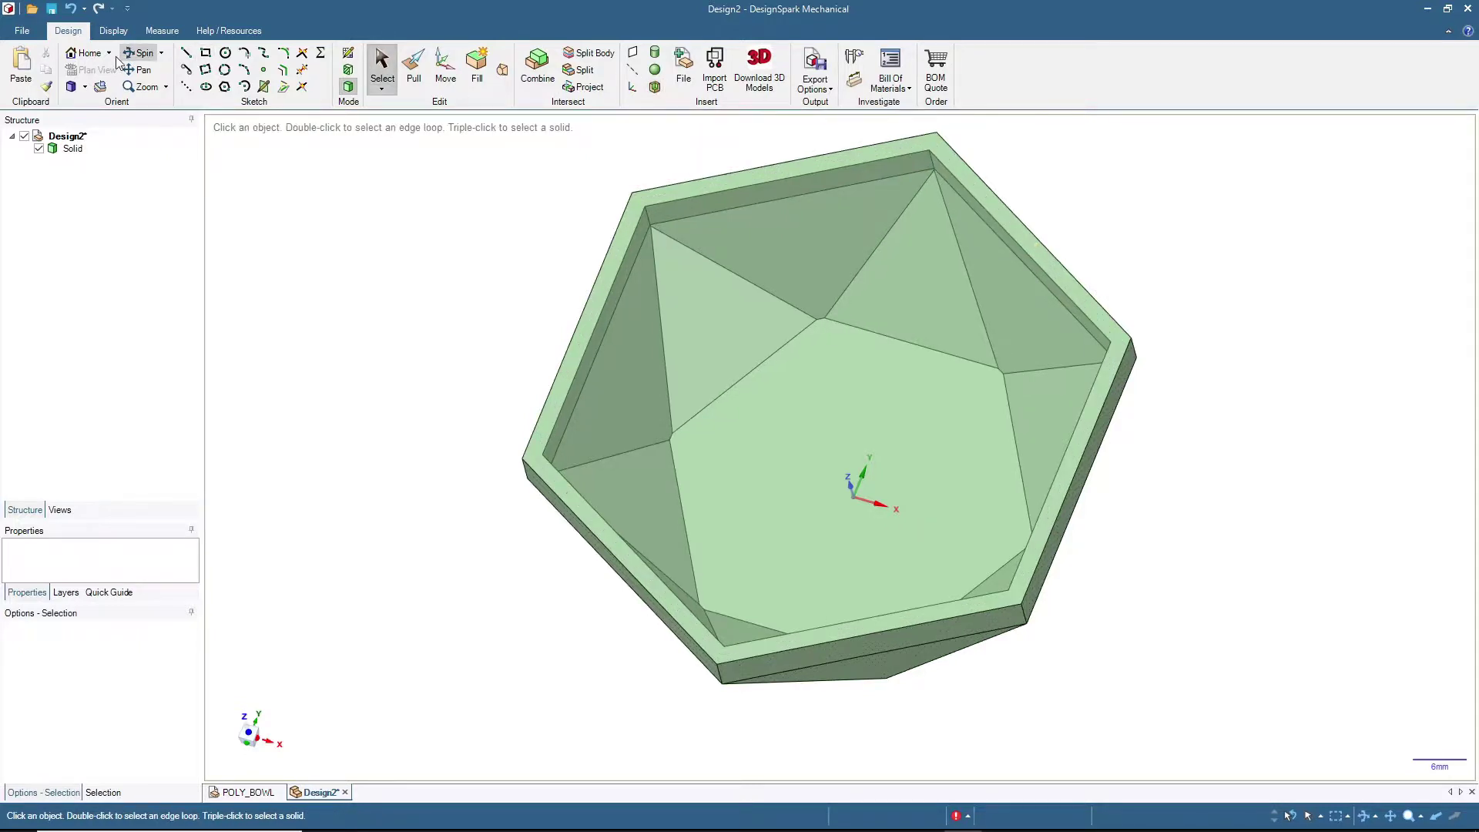
left_click(87, 52)
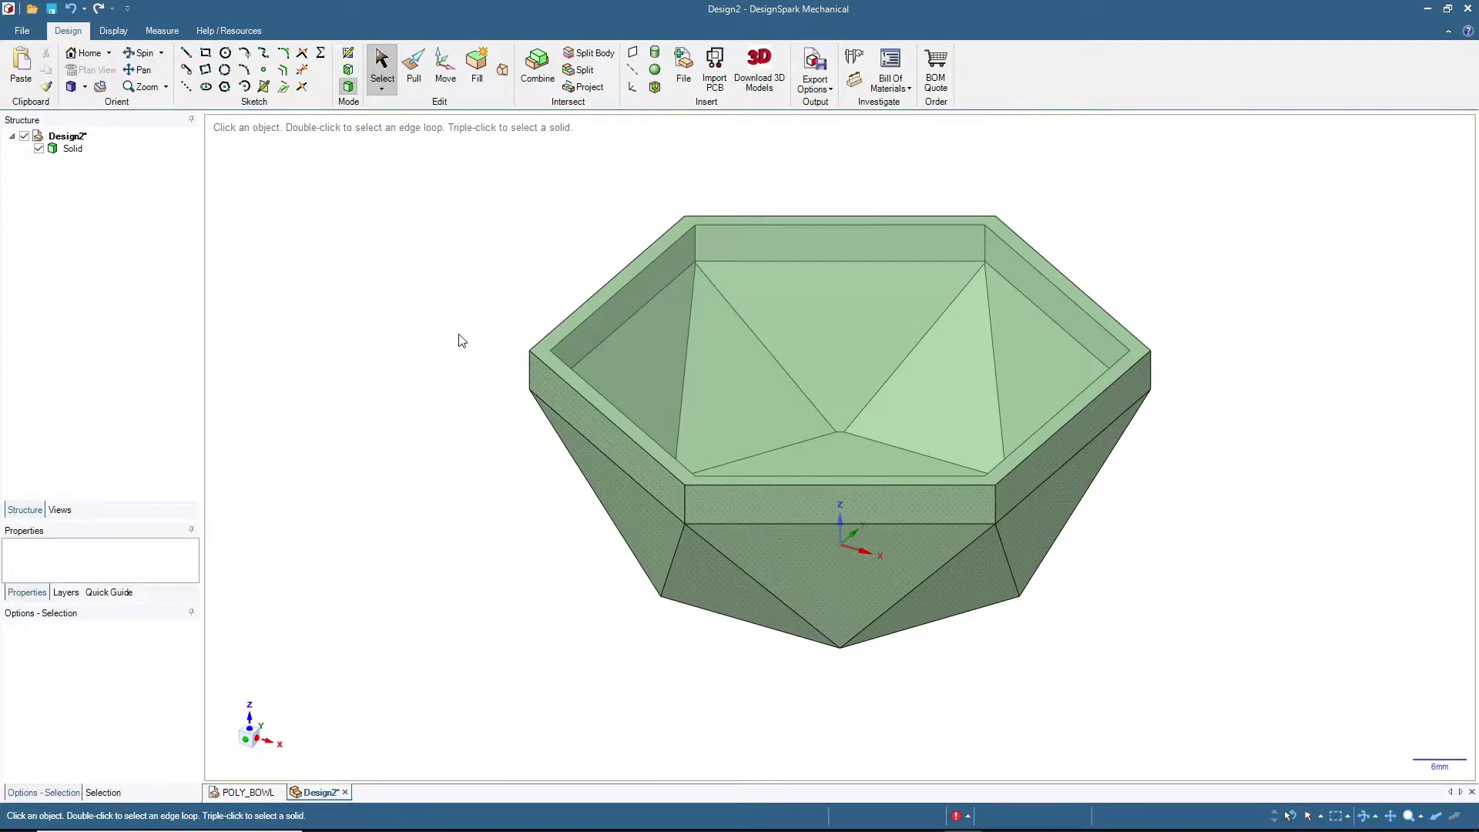
mouse_move(450, 343)
middle_mouse_down()
mouse_move(575, 314)
mouse_move(432, 304)
mouse_move(396, 326)
middle_mouse_up()
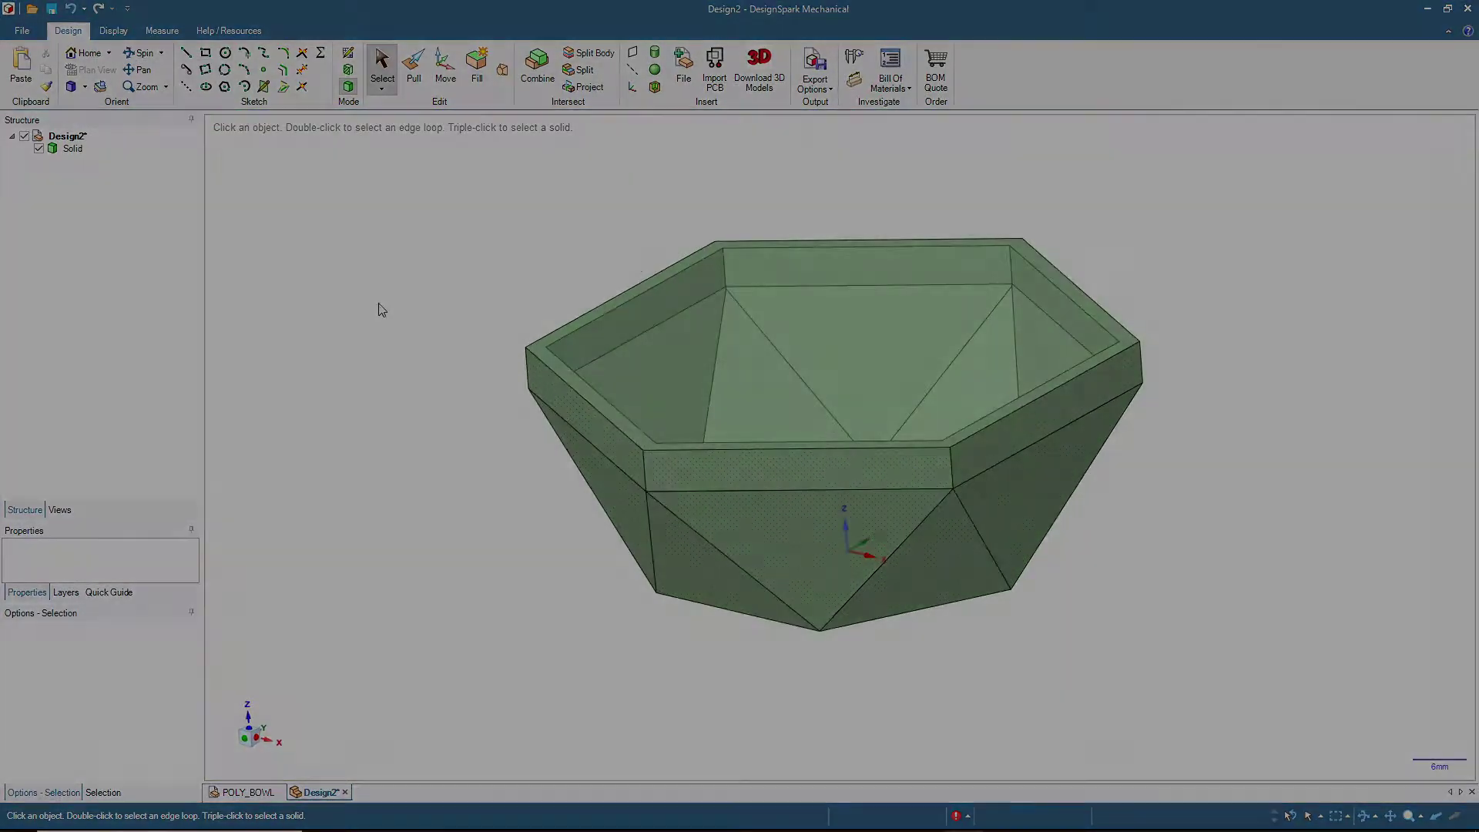